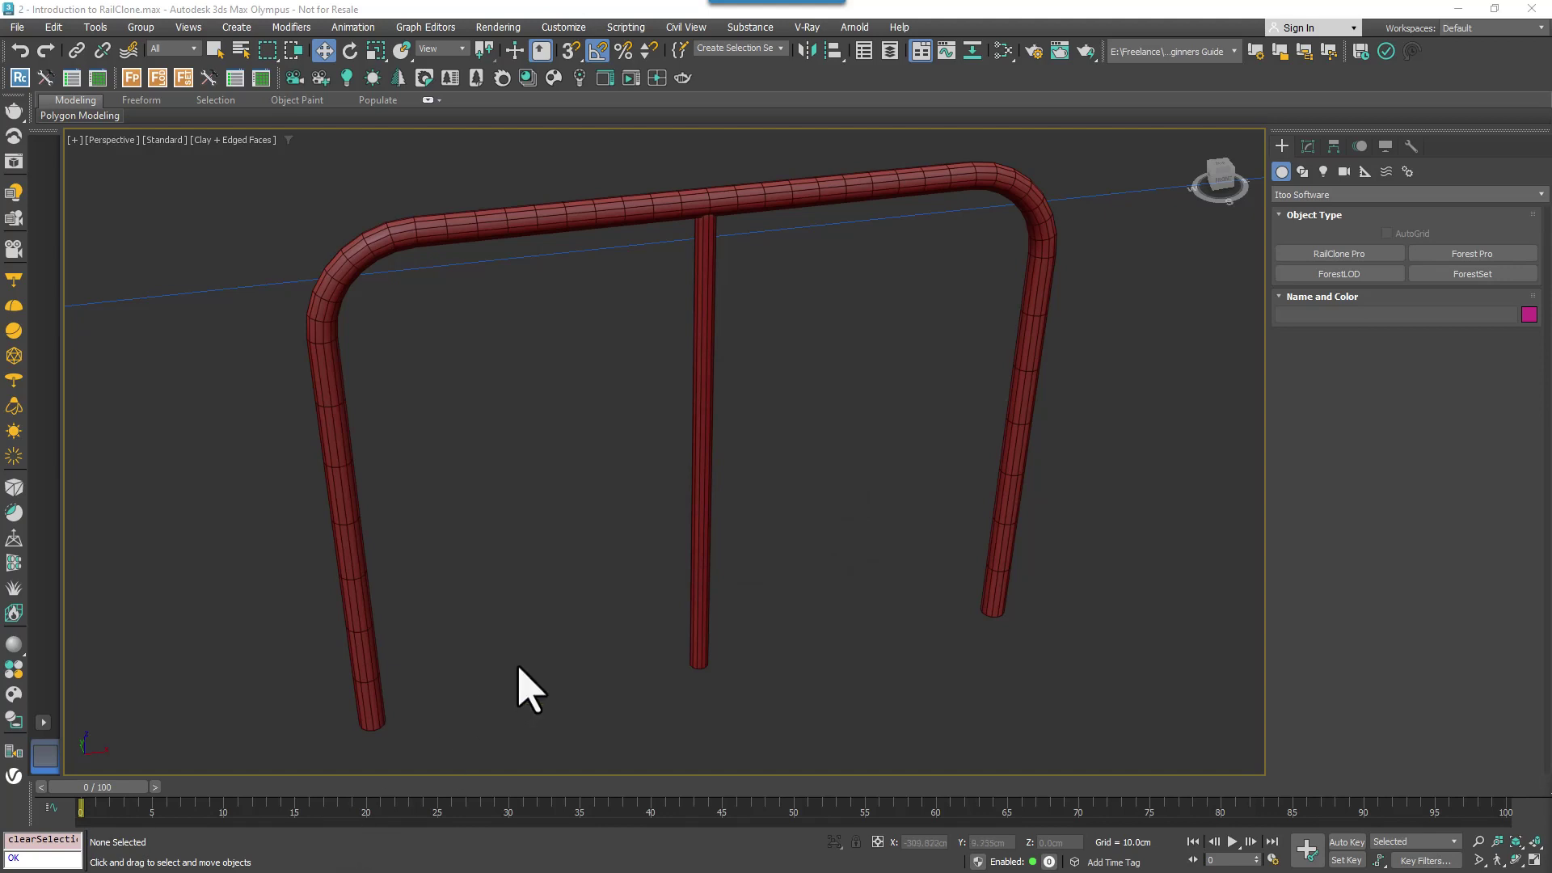
# Step: Create a RailClone Pro object on the ground beside the red tubular railing and open its Style Editor
pyautogui.keyDown('alt'); pyautogui.moveTo(565, 577); pyautogui.dragTo(619, 600, button='middle'); pyautogui.keyUp('alt')
pyautogui.click(622, 564)
pyautogui.keyDown('alt'); pyautogui.moveTo(768, 598); pyautogui.dragTo(773, 599, button='middle'); pyautogui.keyUp('alt')
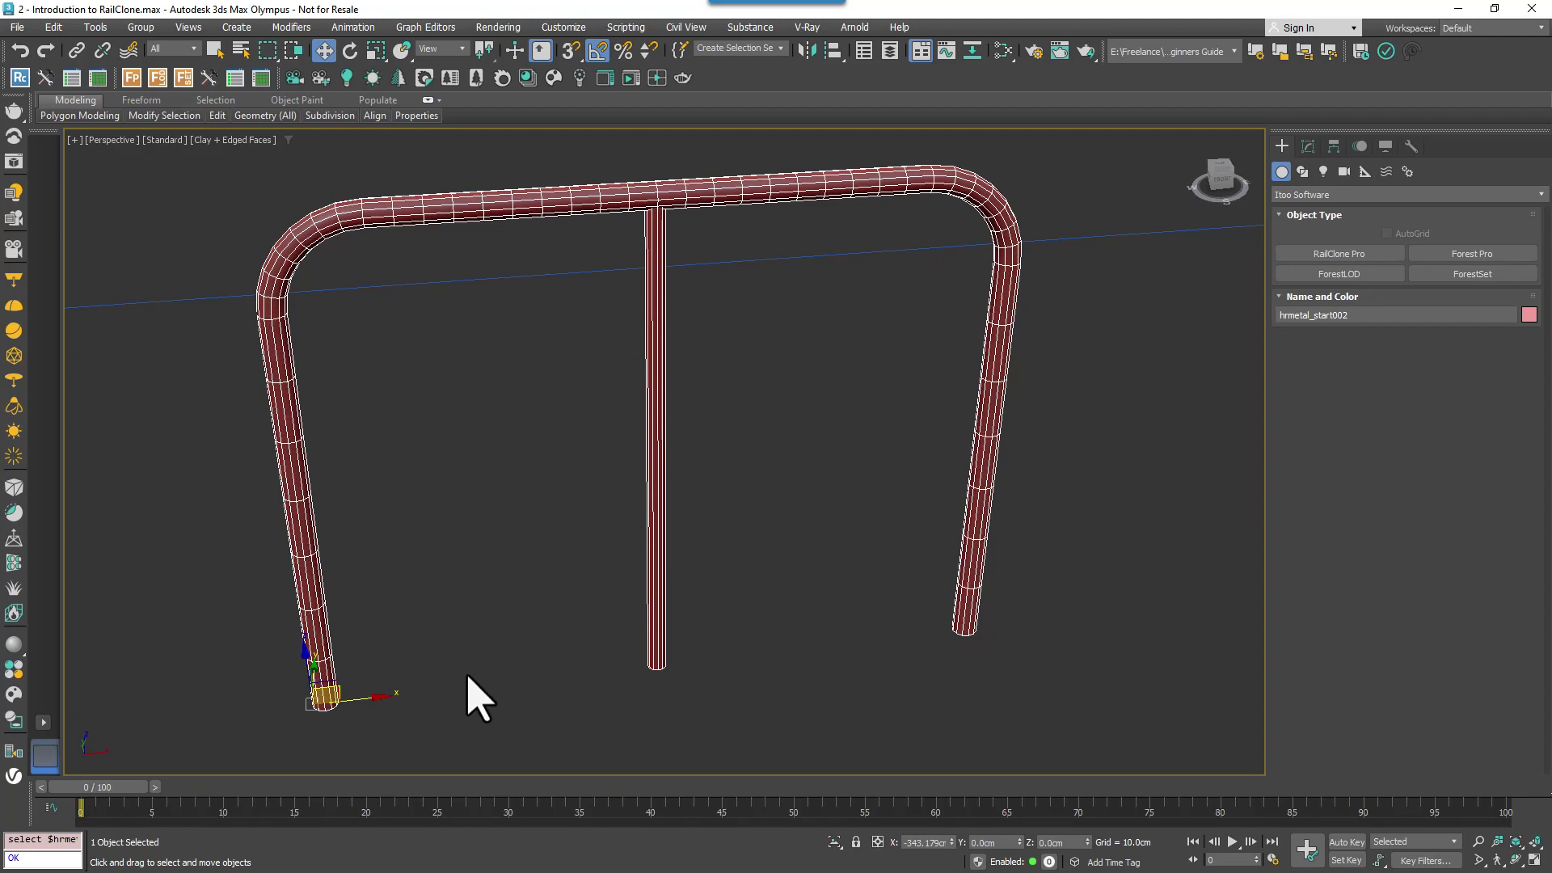
pyautogui.scroll(-4, 1103, 401)
pyautogui.click(1349, 256)
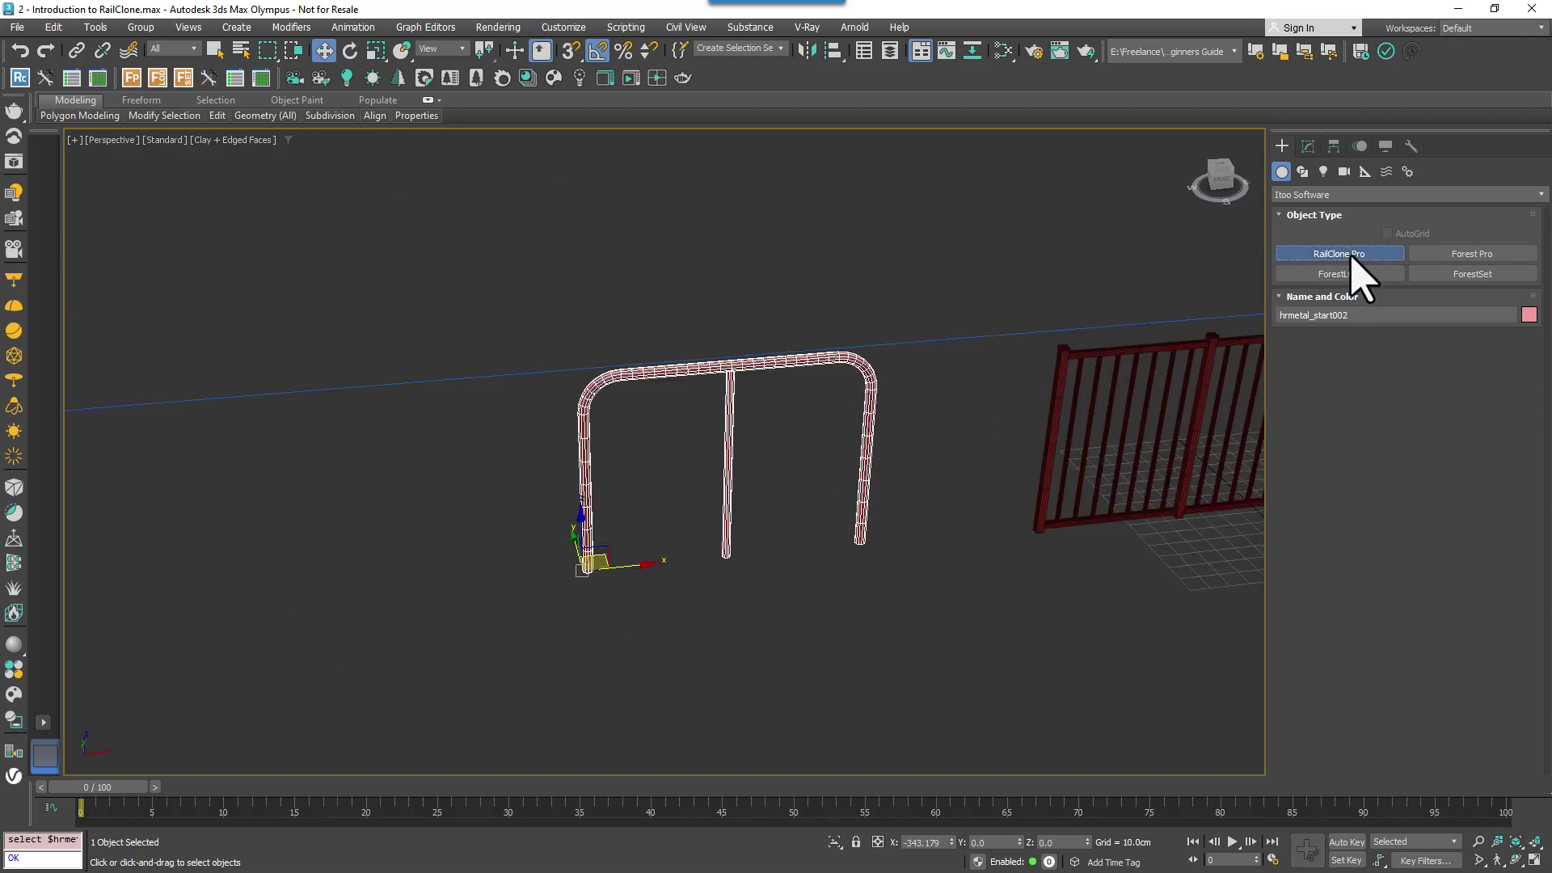
pyautogui.moveTo(322, 549); pyautogui.dragTo(381, 590)
pyautogui.rightClick(381, 590)
pyautogui.click(1308, 146)
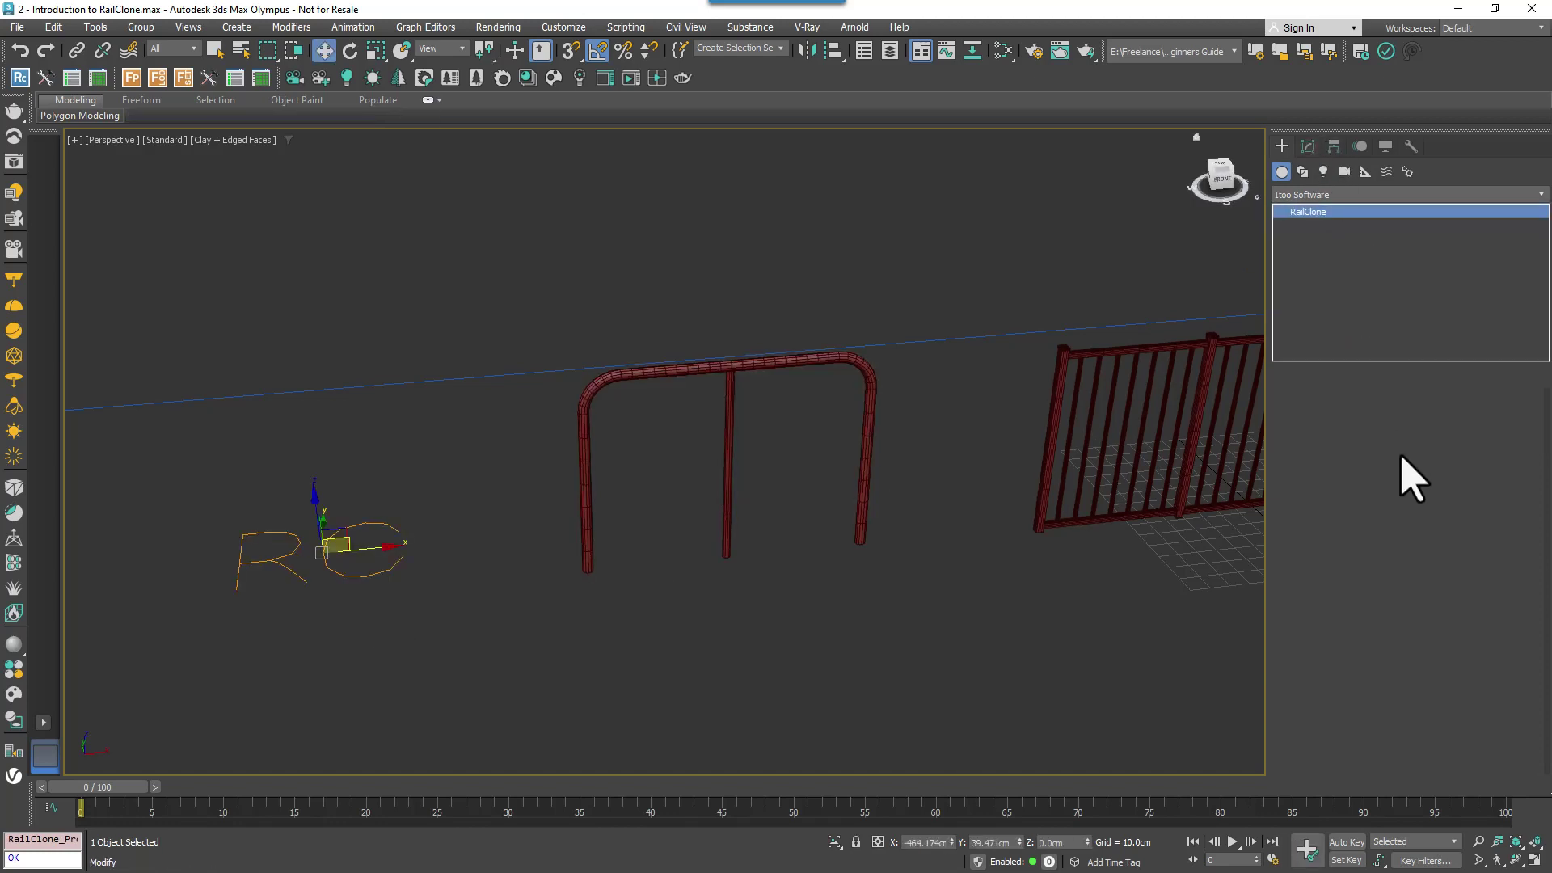
pyautogui.click(1361, 549)
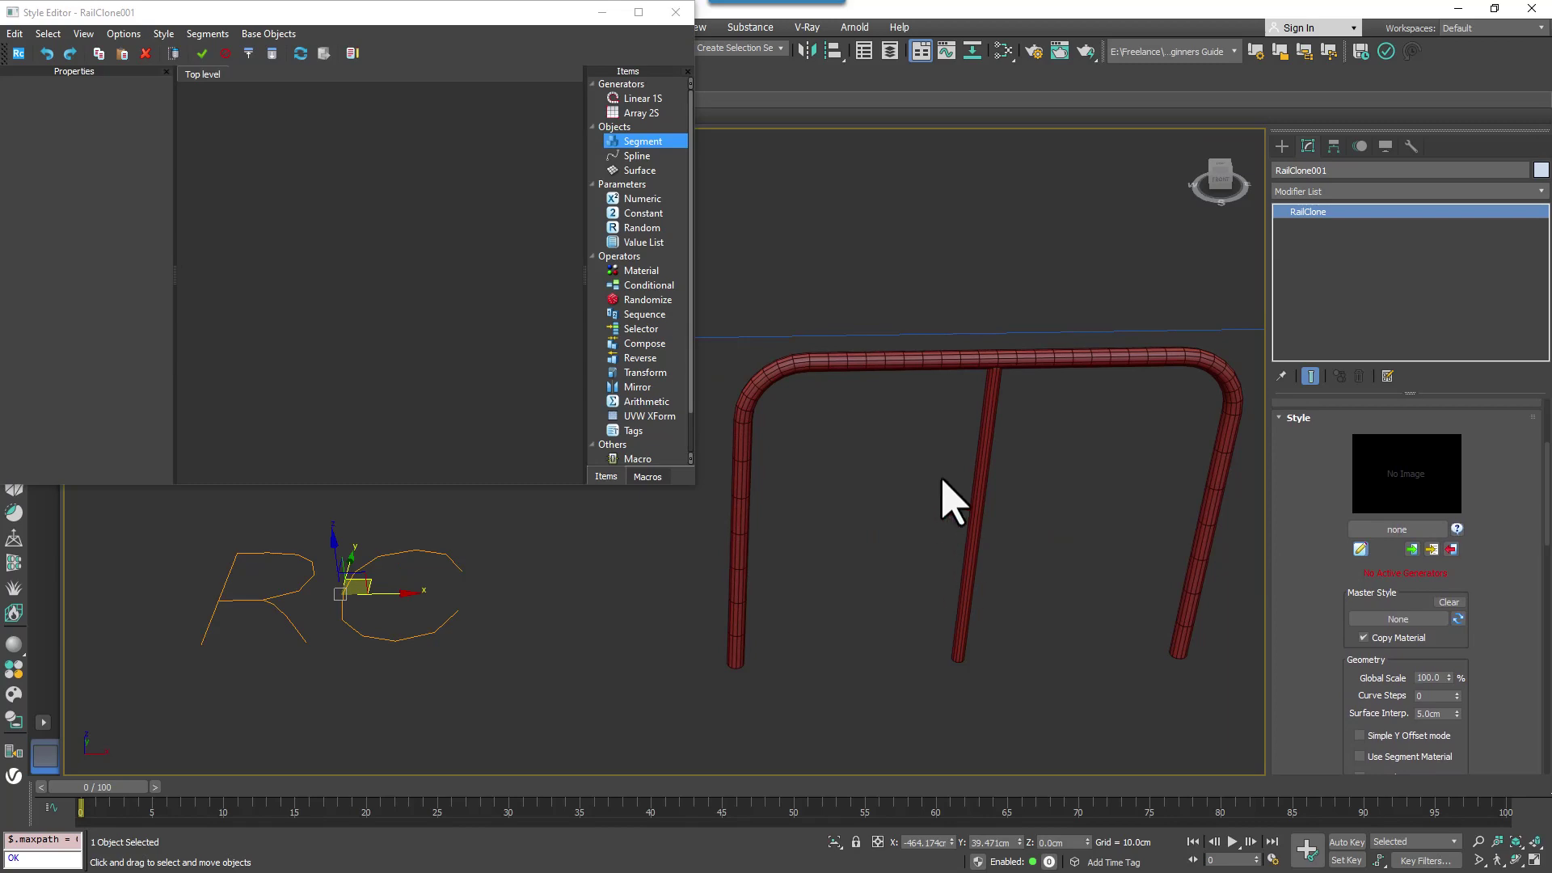
# Step: Add a Linear 1S generator to the empty style graph for inspection and delete it
pyautogui.click(639, 98)
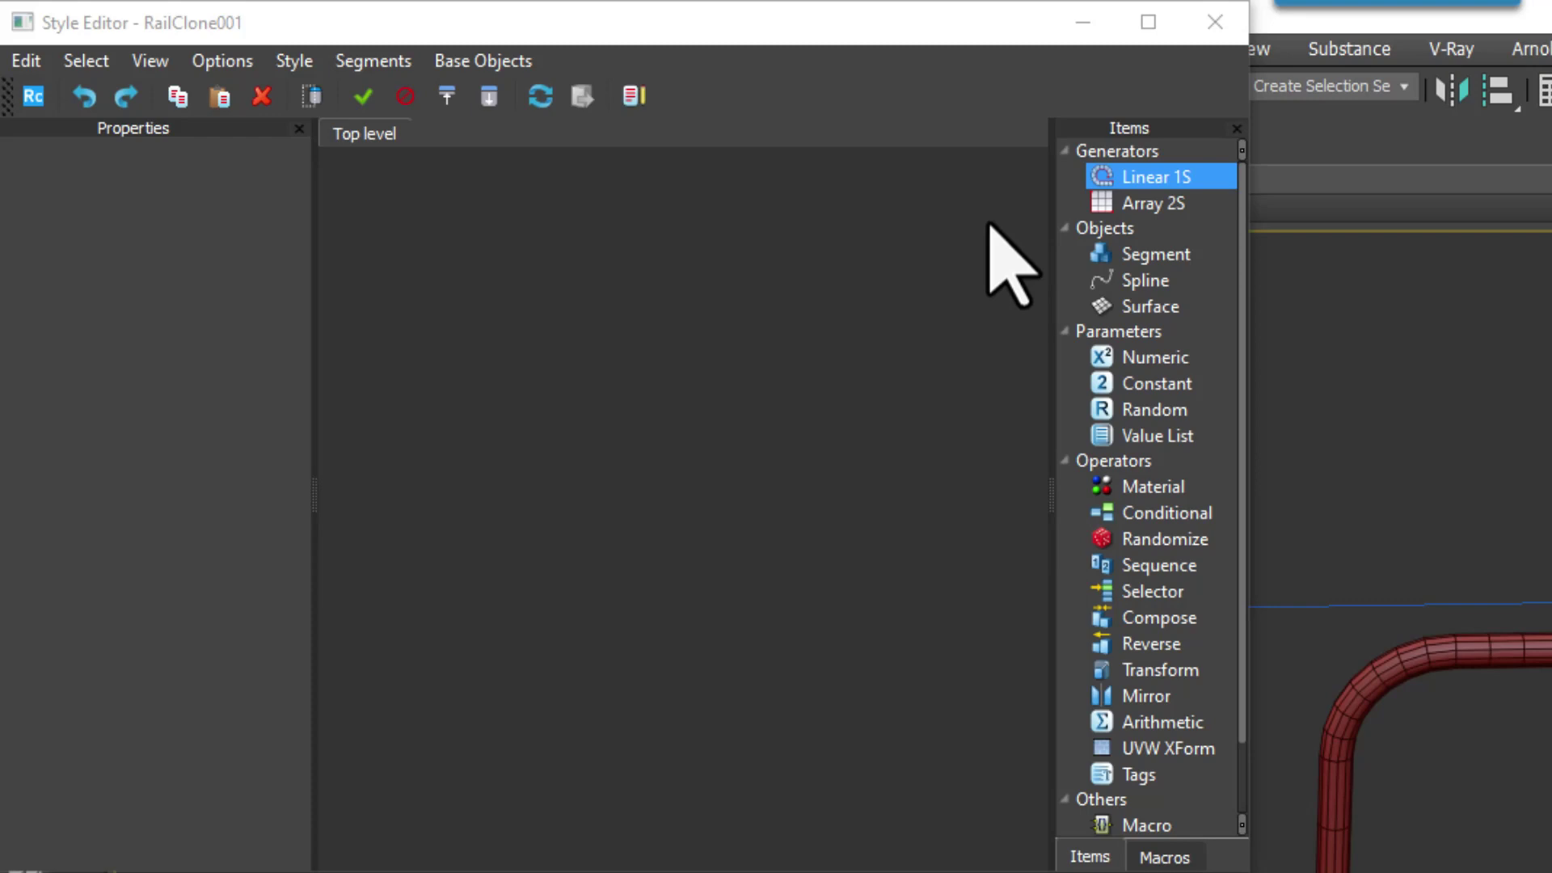
pyautogui.moveTo(1122, 176); pyautogui.dragTo(935, 233)
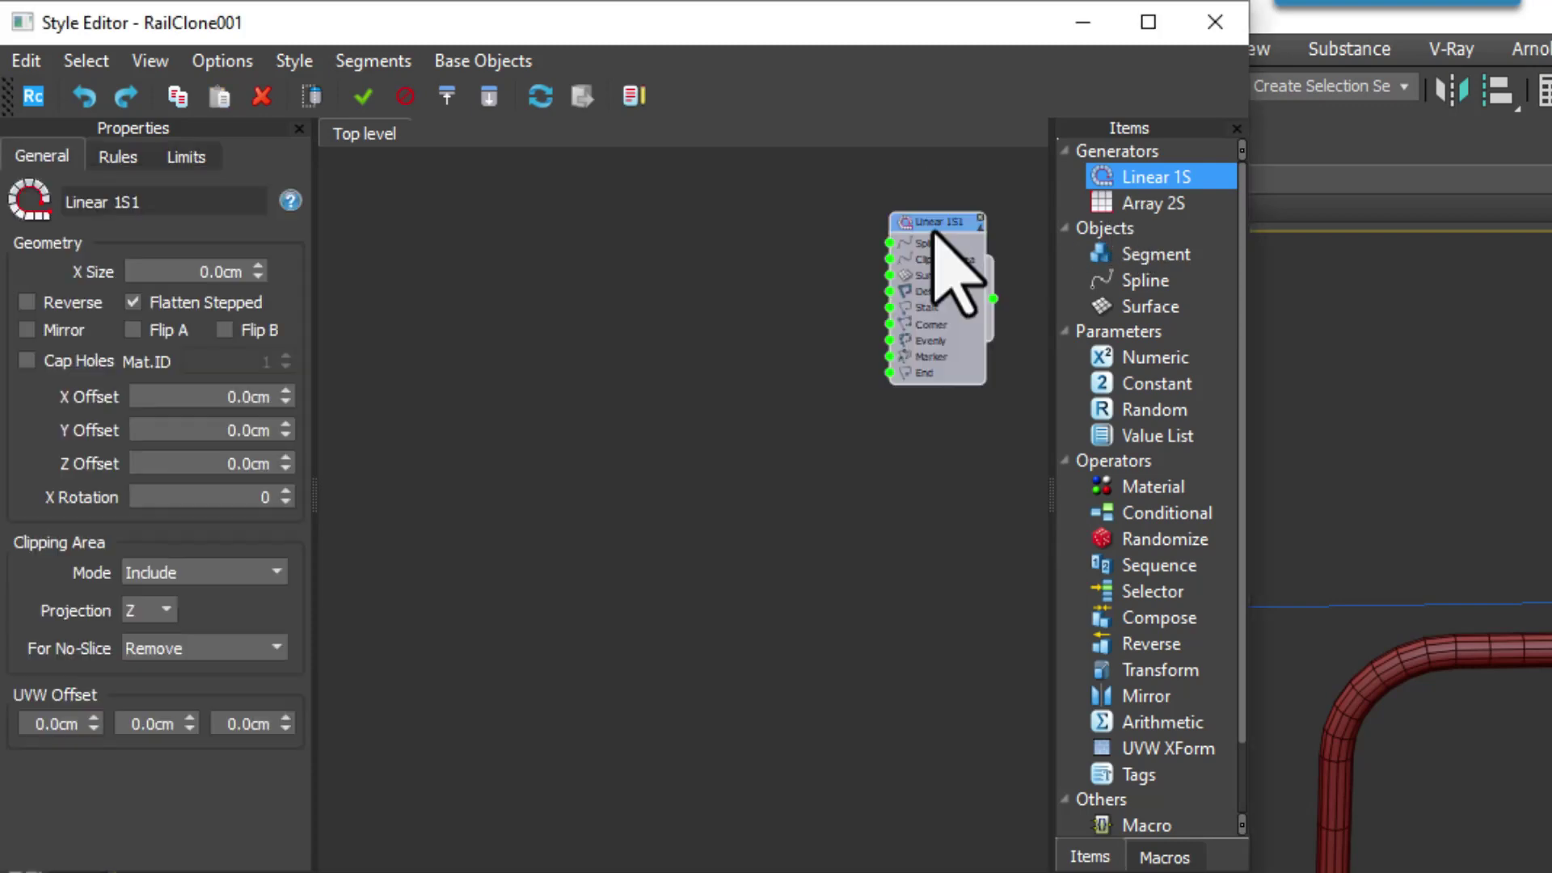
pyautogui.scroll(5, 935, 232)
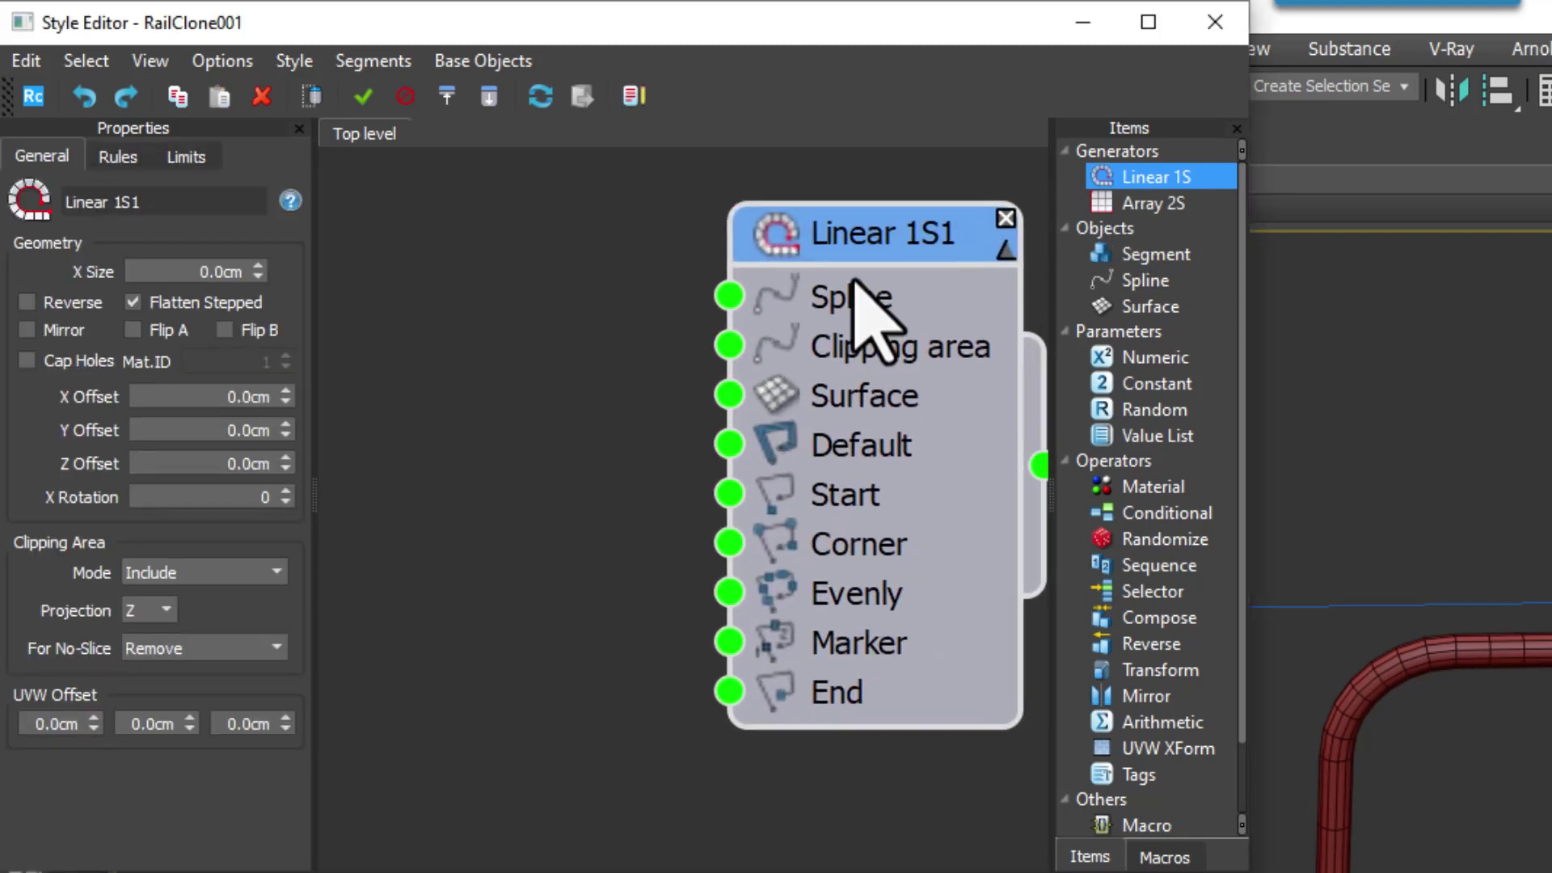
pyautogui.moveTo(861, 248); pyautogui.dragTo(849, 253)
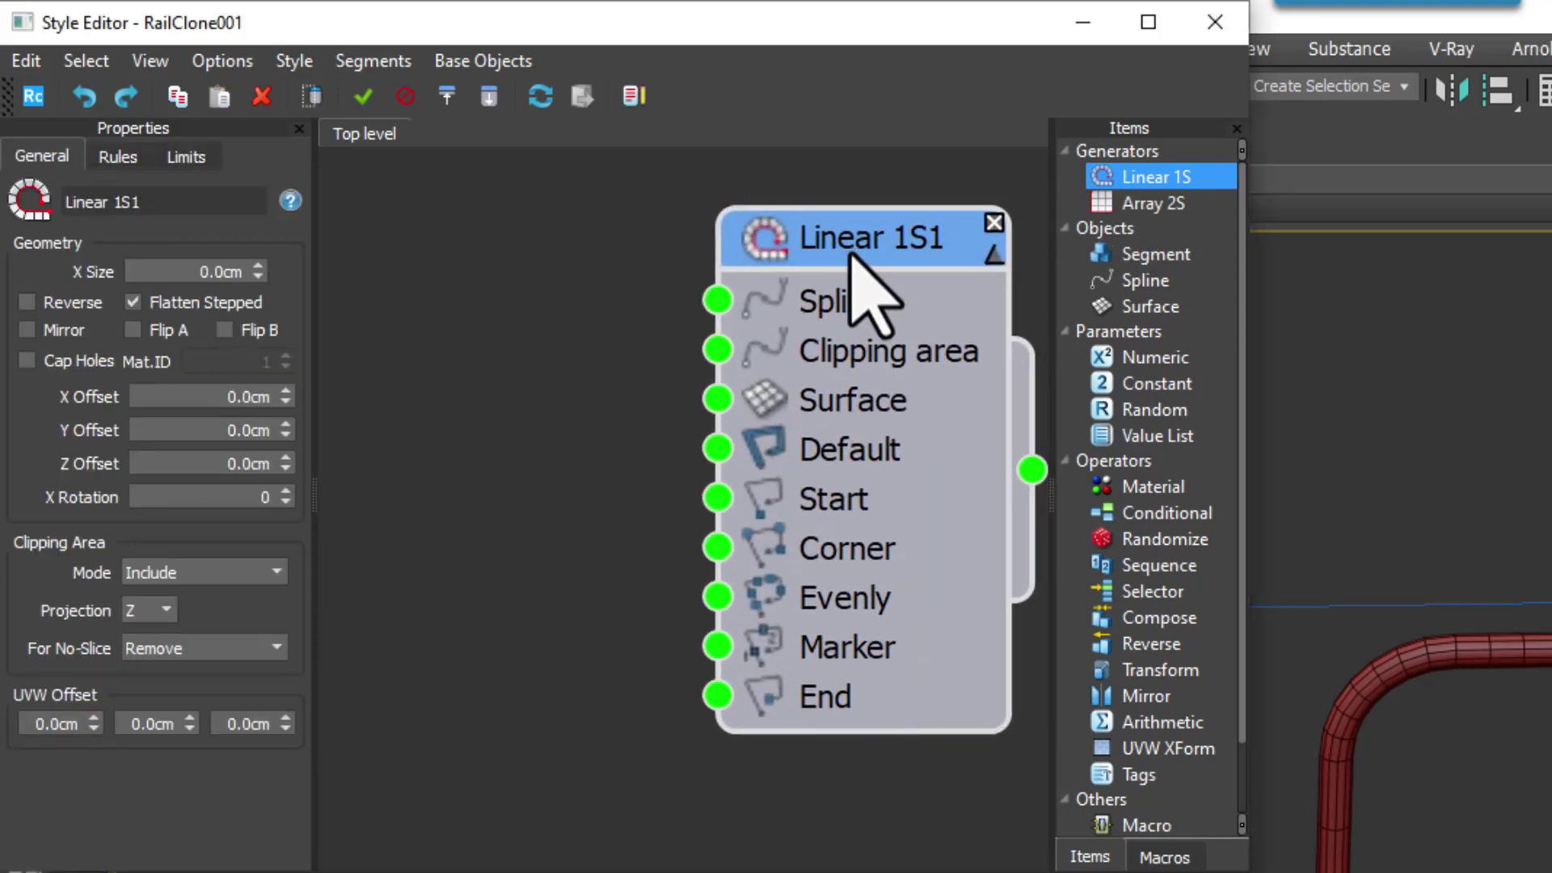
pyautogui.press('Delete')
# Step: Add an Array 2S generator to the style graph, inspect its inputs and delete it
pyautogui.moveTo(1116, 203); pyautogui.dragTo(897, 267)
pyautogui.scroll(-2, 857, 283)
pyautogui.scroll(-2, 852, 291)
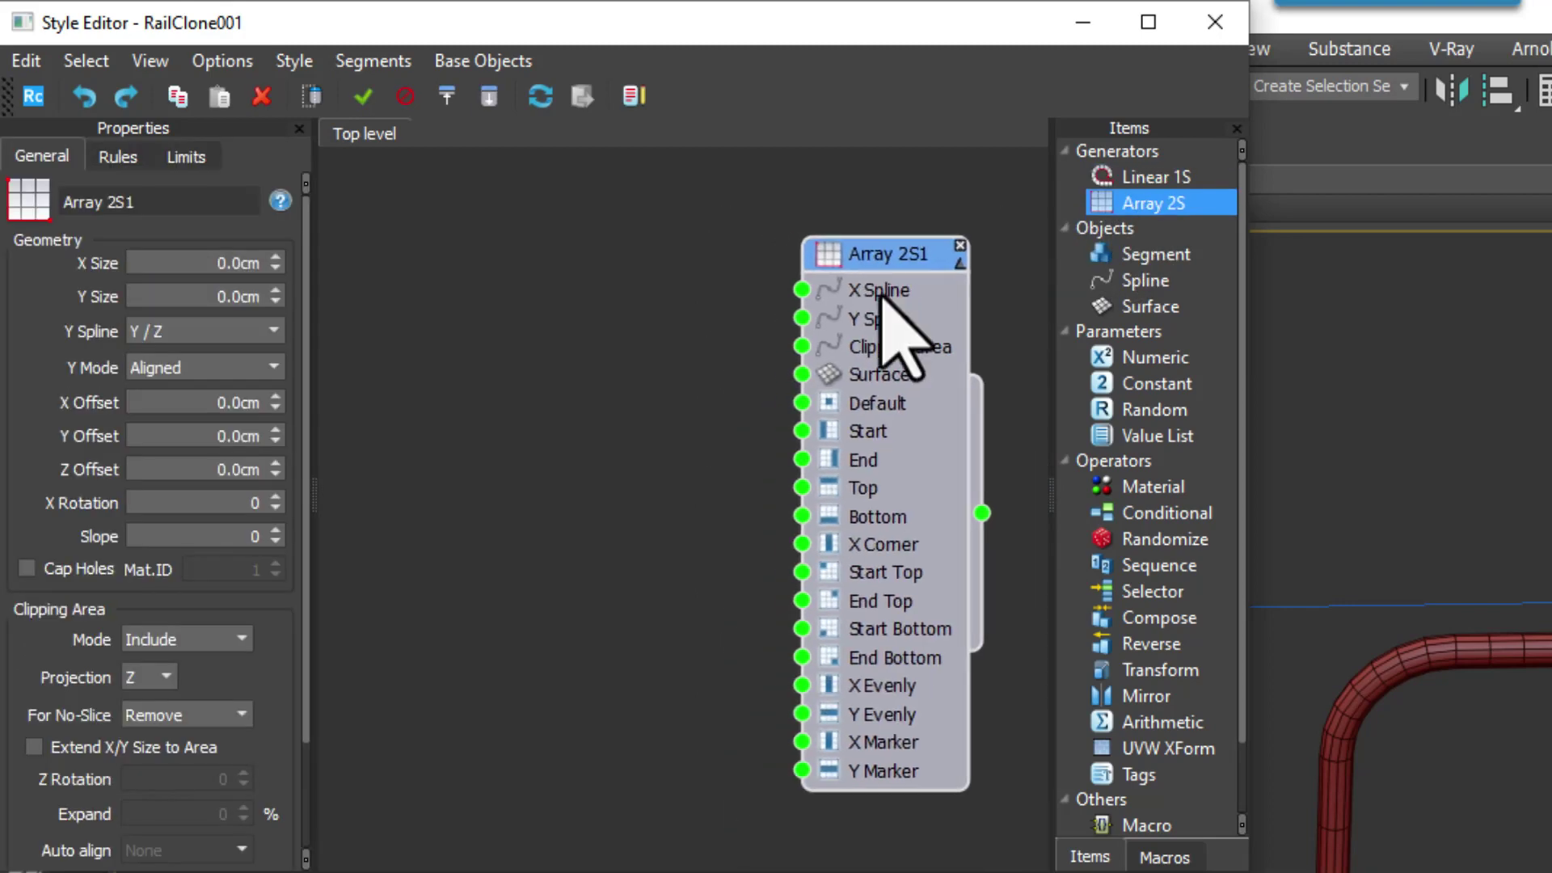
pyautogui.scroll(1, 890, 297)
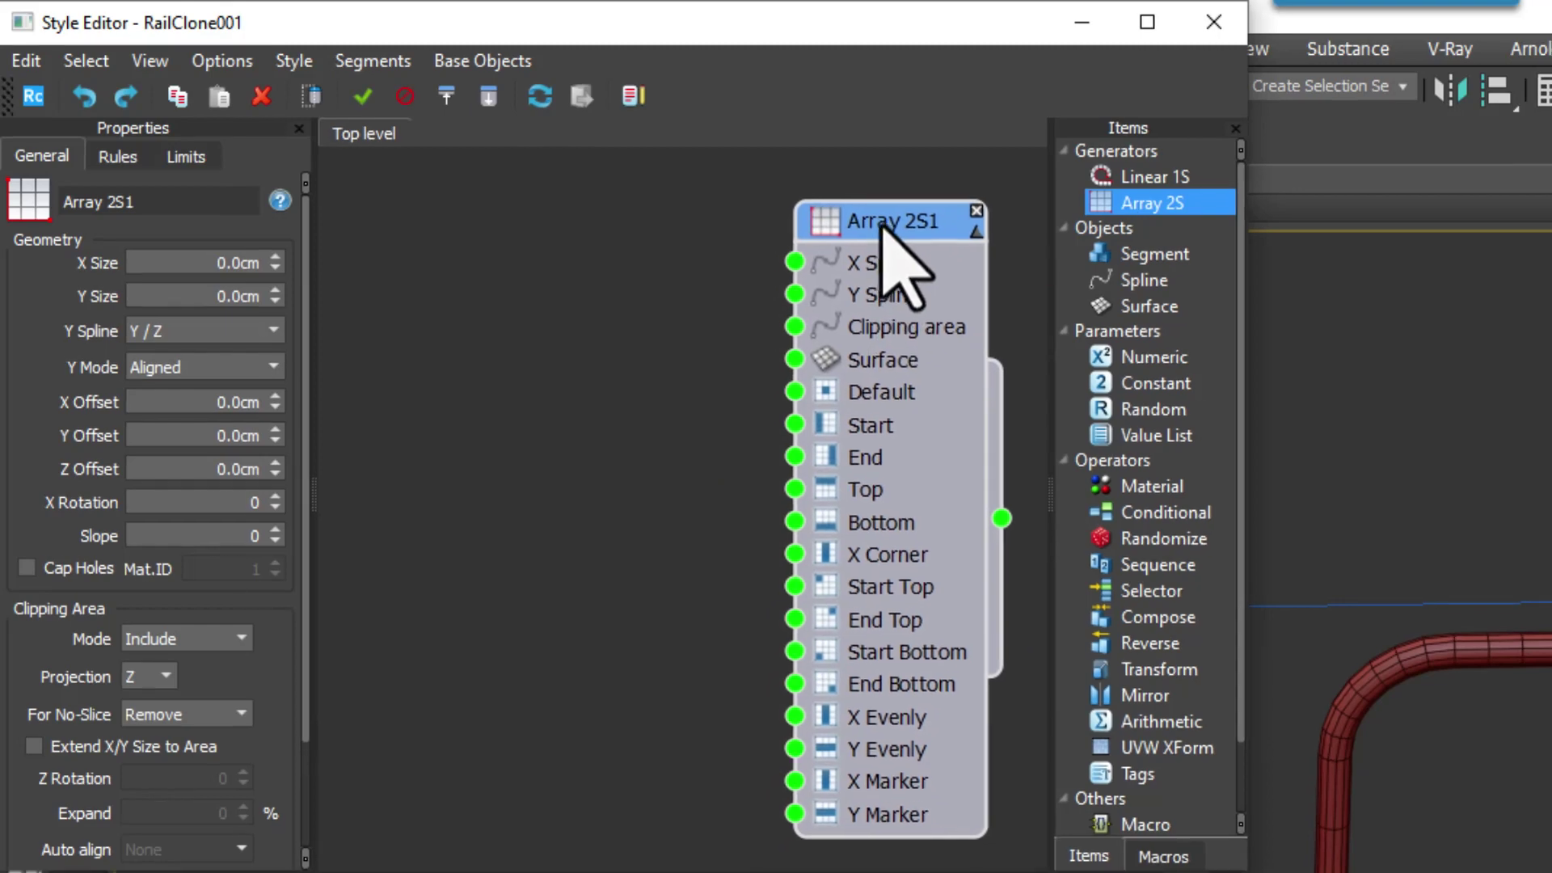
pyautogui.press('Delete')
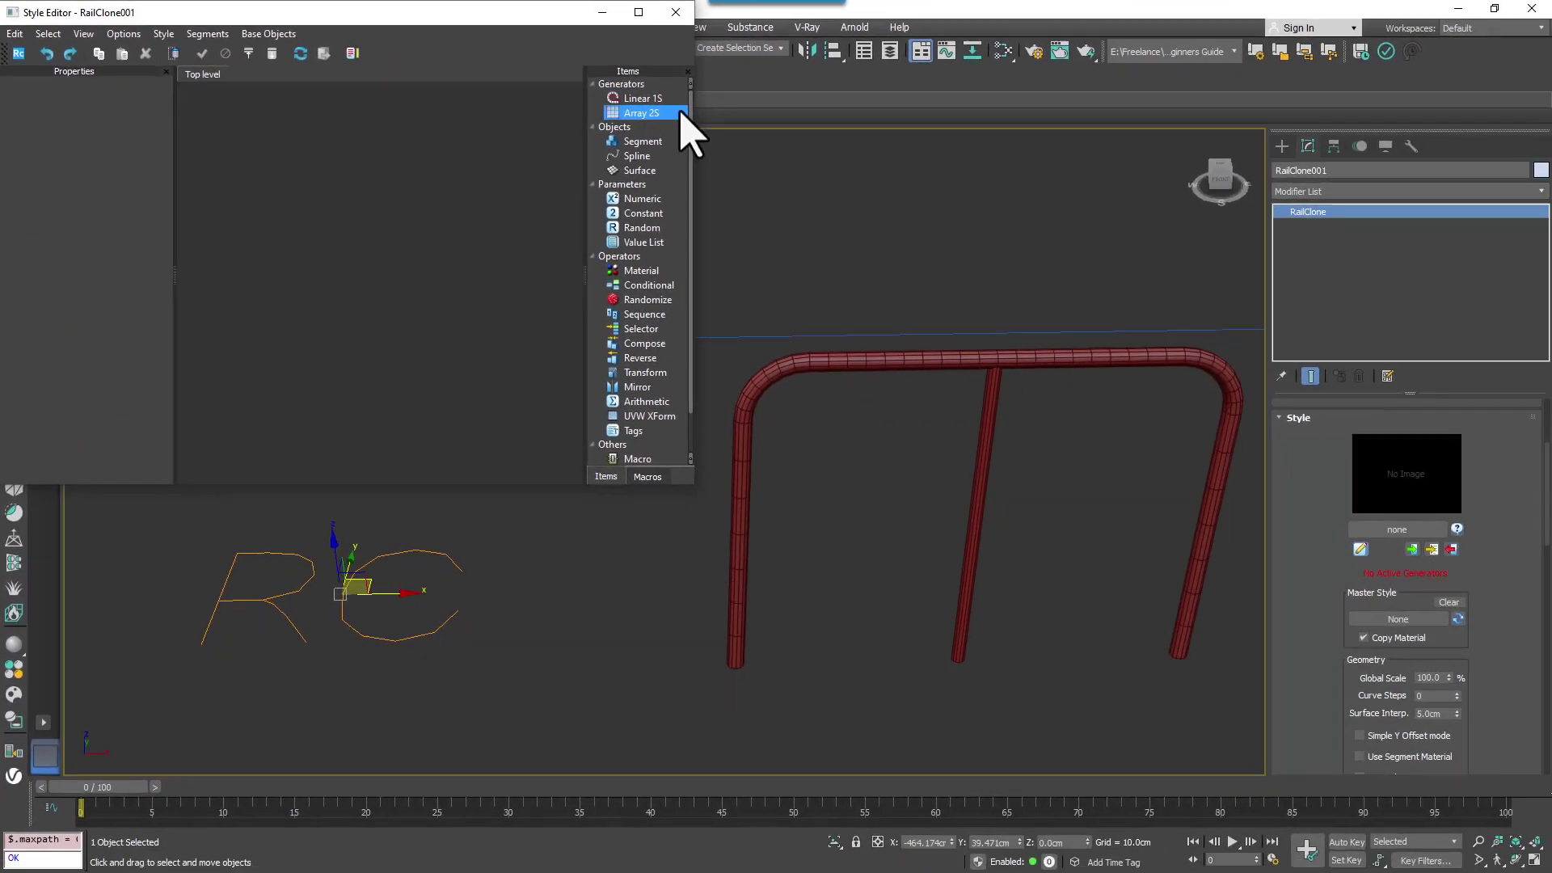
# Step: Add a Linear 1S generator with a Spline node wired to its Spline input, using the long blue path Line028 as the node's object
pyautogui.moveTo(641, 97); pyautogui.dragTo(479, 153)
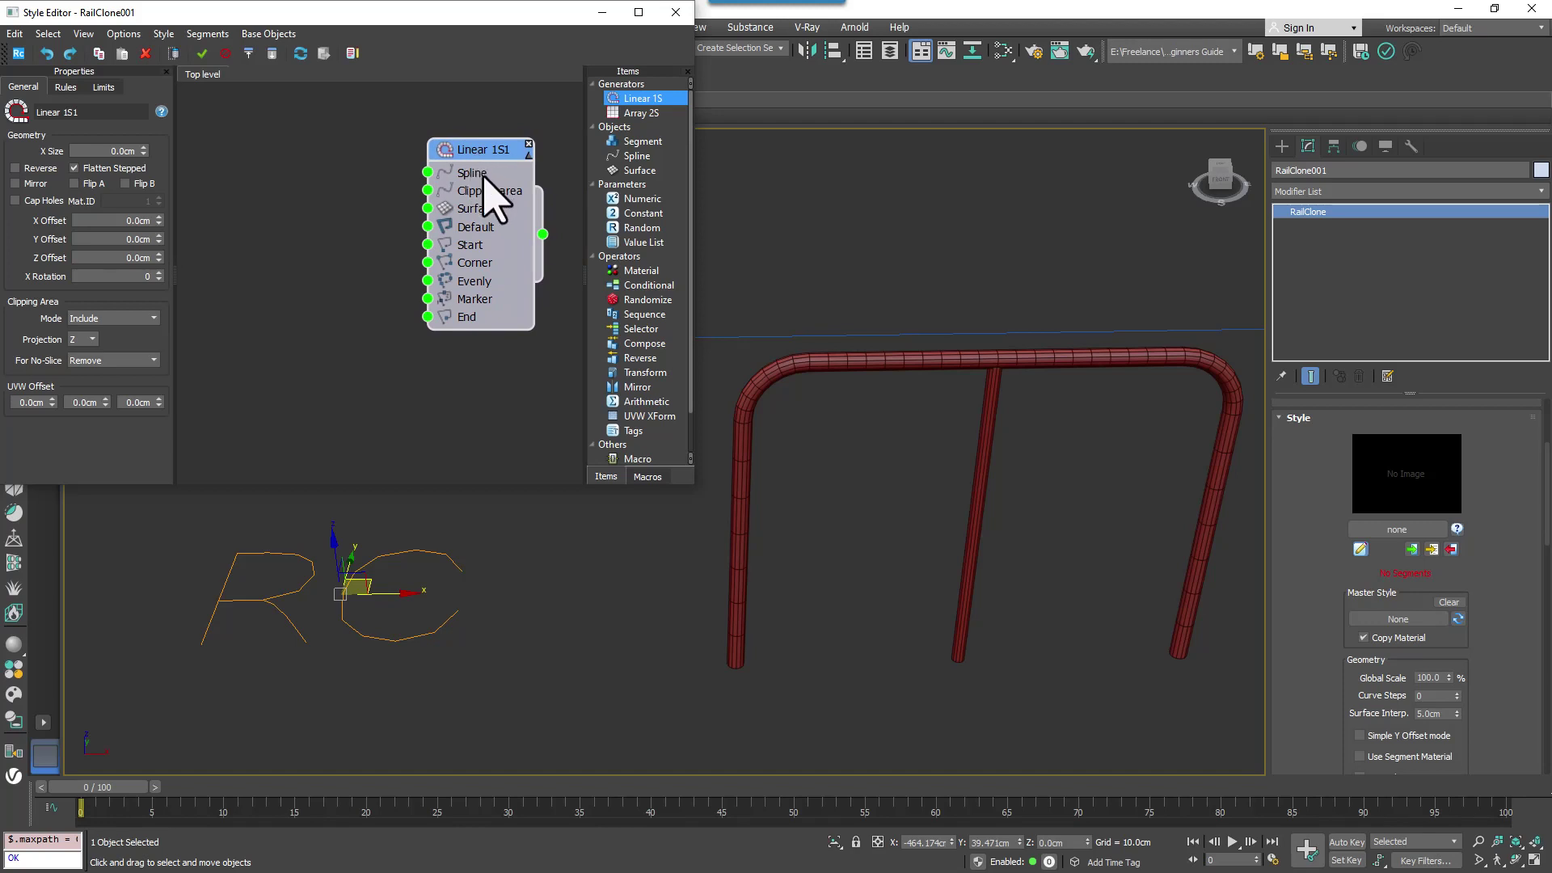
pyautogui.moveTo(637, 156); pyautogui.dragTo(426, 173)
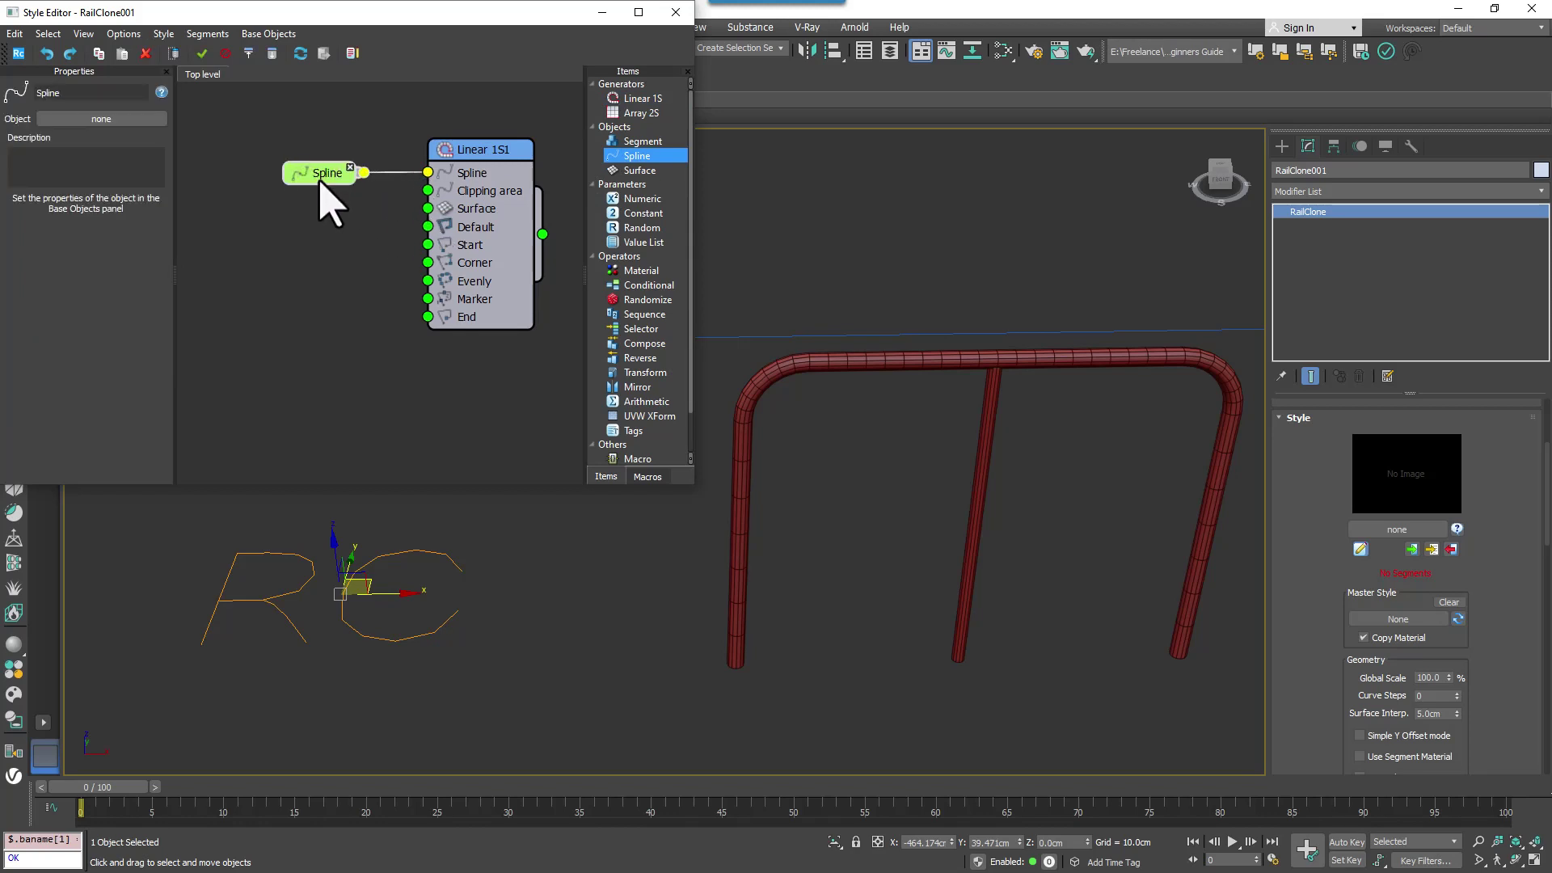
pyautogui.click(113, 119)
pyautogui.scroll(-3, 855, 346)
pyautogui.keyDown('alt'); pyautogui.moveTo(855, 346); pyautogui.dragTo(922, 441, button='middle'); pyautogui.keyUp('alt')
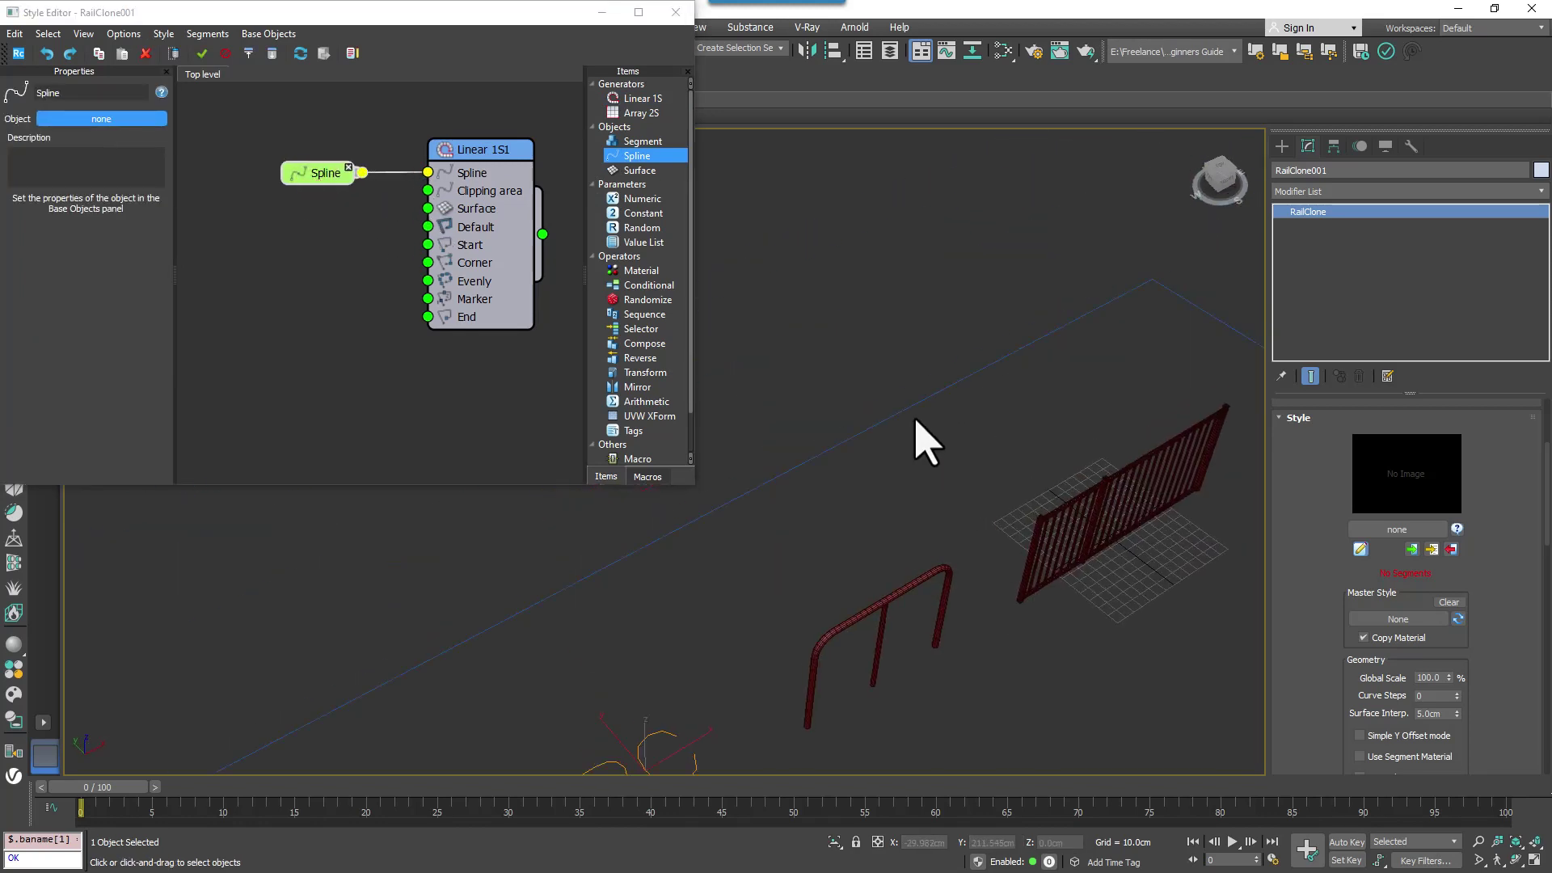
pyautogui.click(911, 407)
pyautogui.scroll(-3, 947, 538)
pyautogui.moveTo(947, 538); pyautogui.dragTo(895, 450, button='middle')
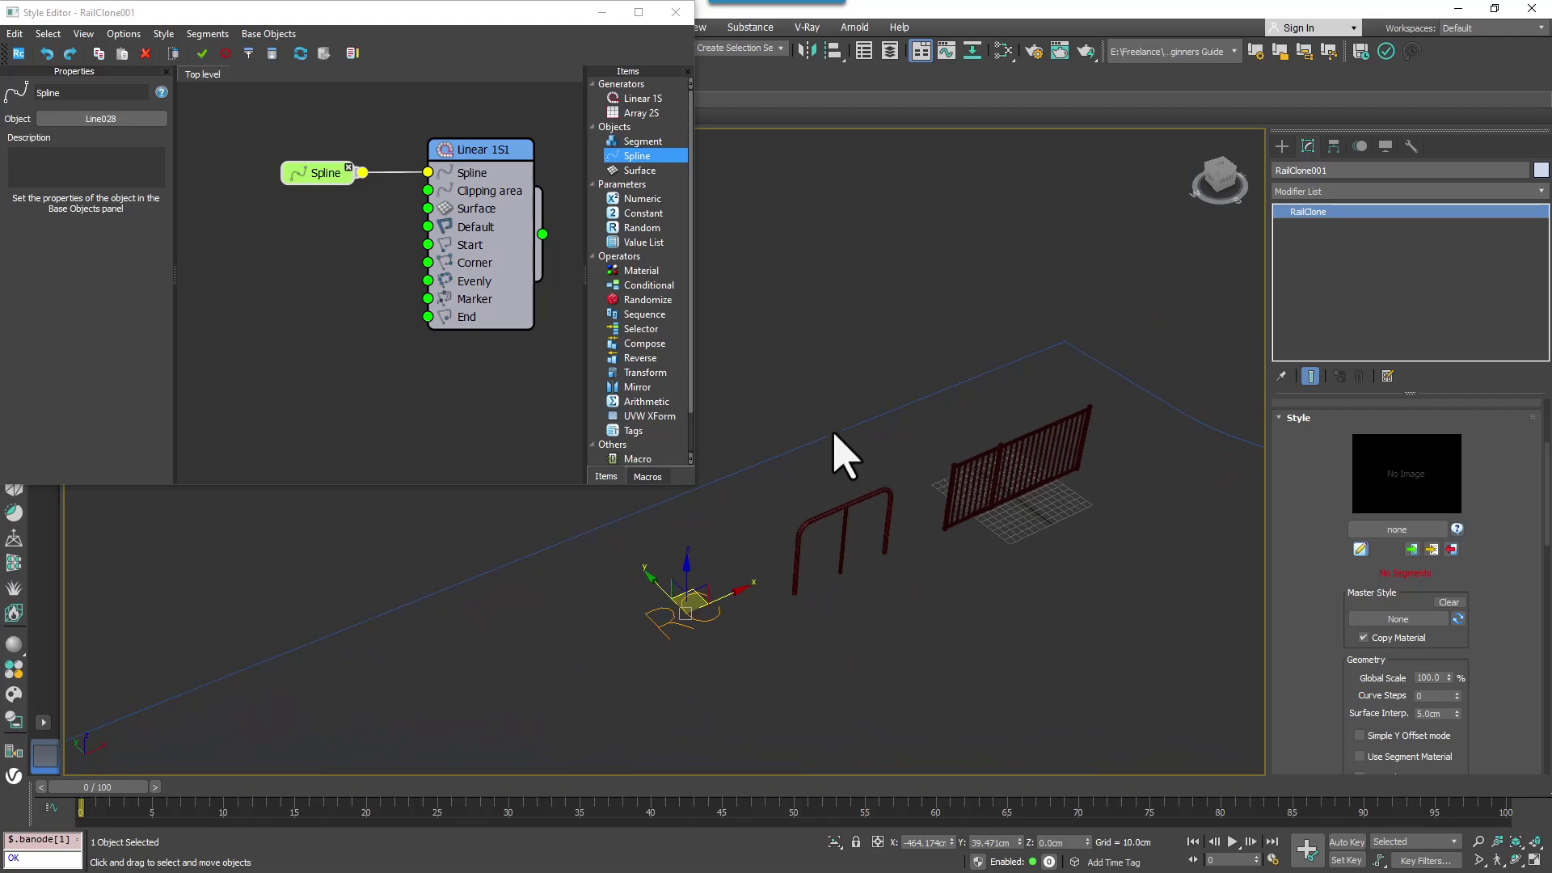
# Step: Add a Segment node that uses the tubular railing hrmetal_start002 and wire it to the generator's Default input
pyautogui.moveTo(640, 141); pyautogui.dragTo(300, 238)
pyautogui.click(95, 138)
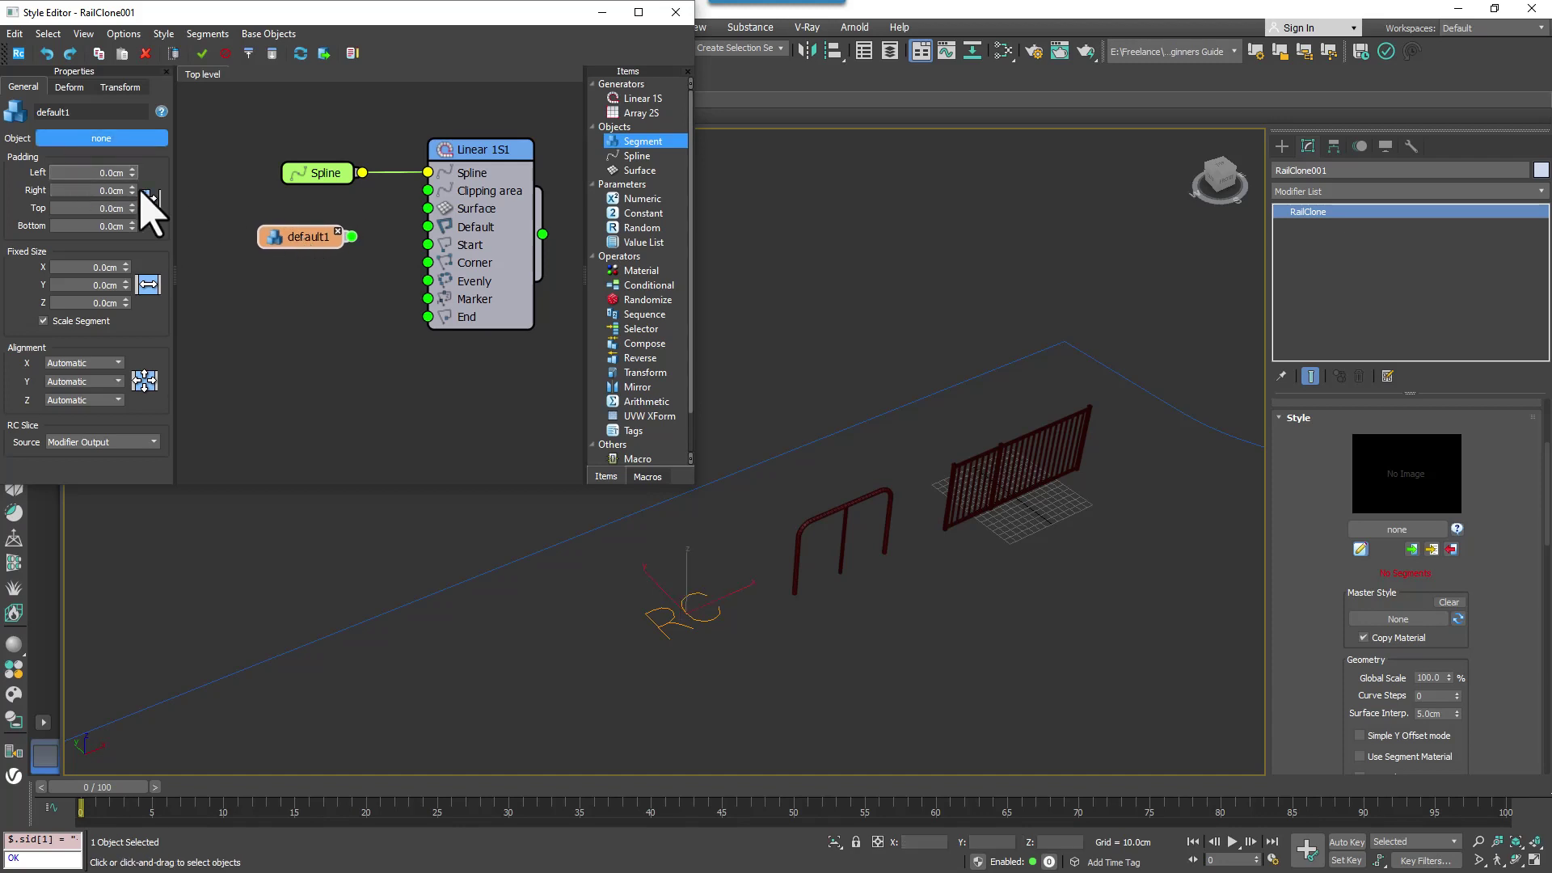
pyautogui.click(805, 527)
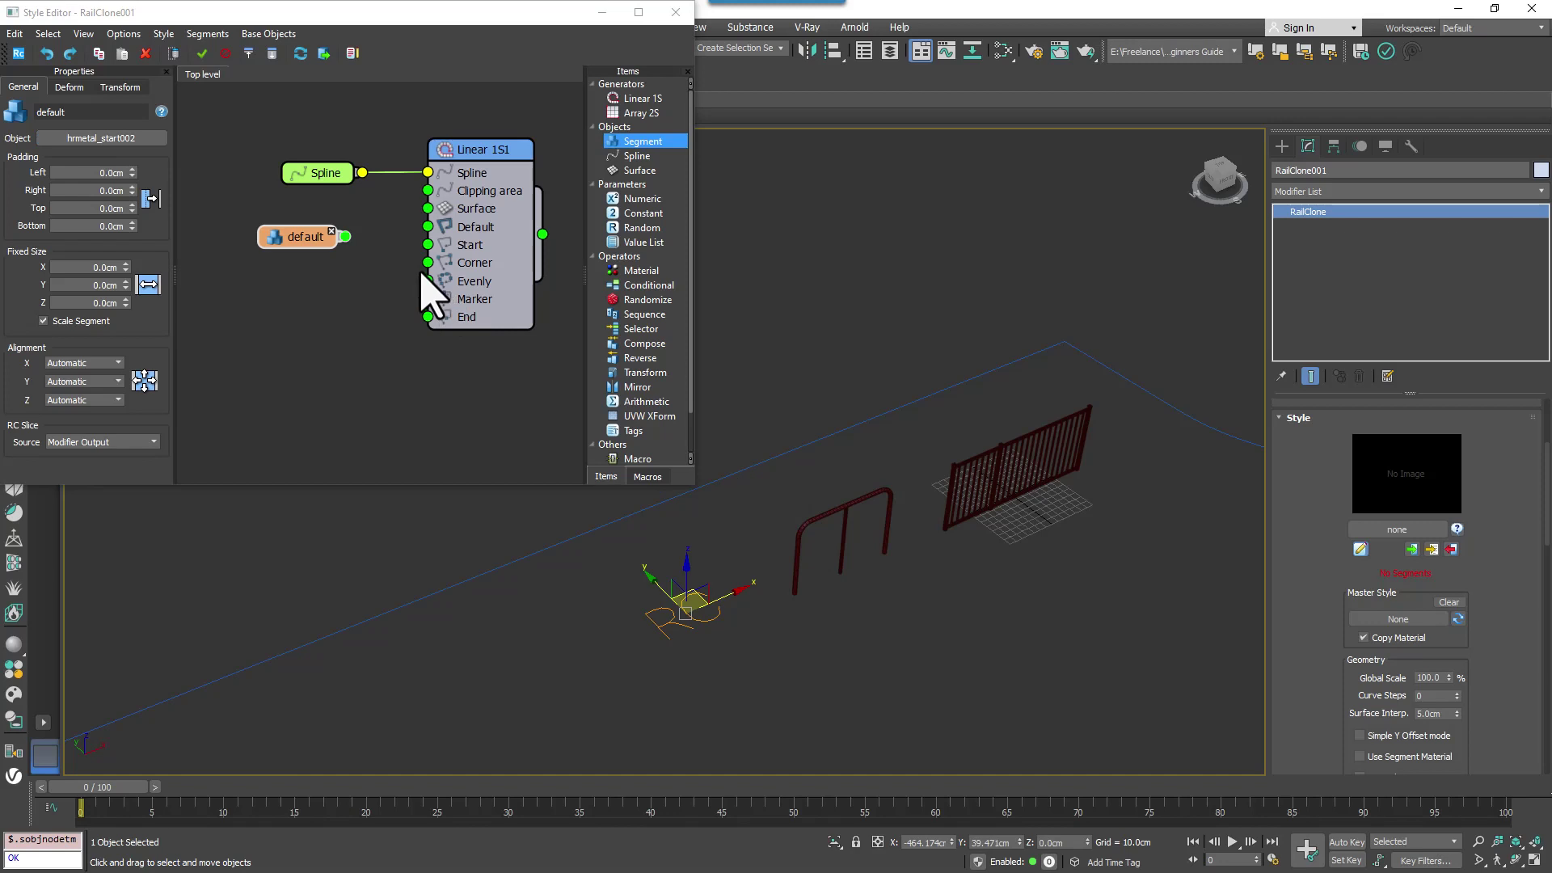
pyautogui.moveTo(345, 236); pyautogui.dragTo(427, 227)
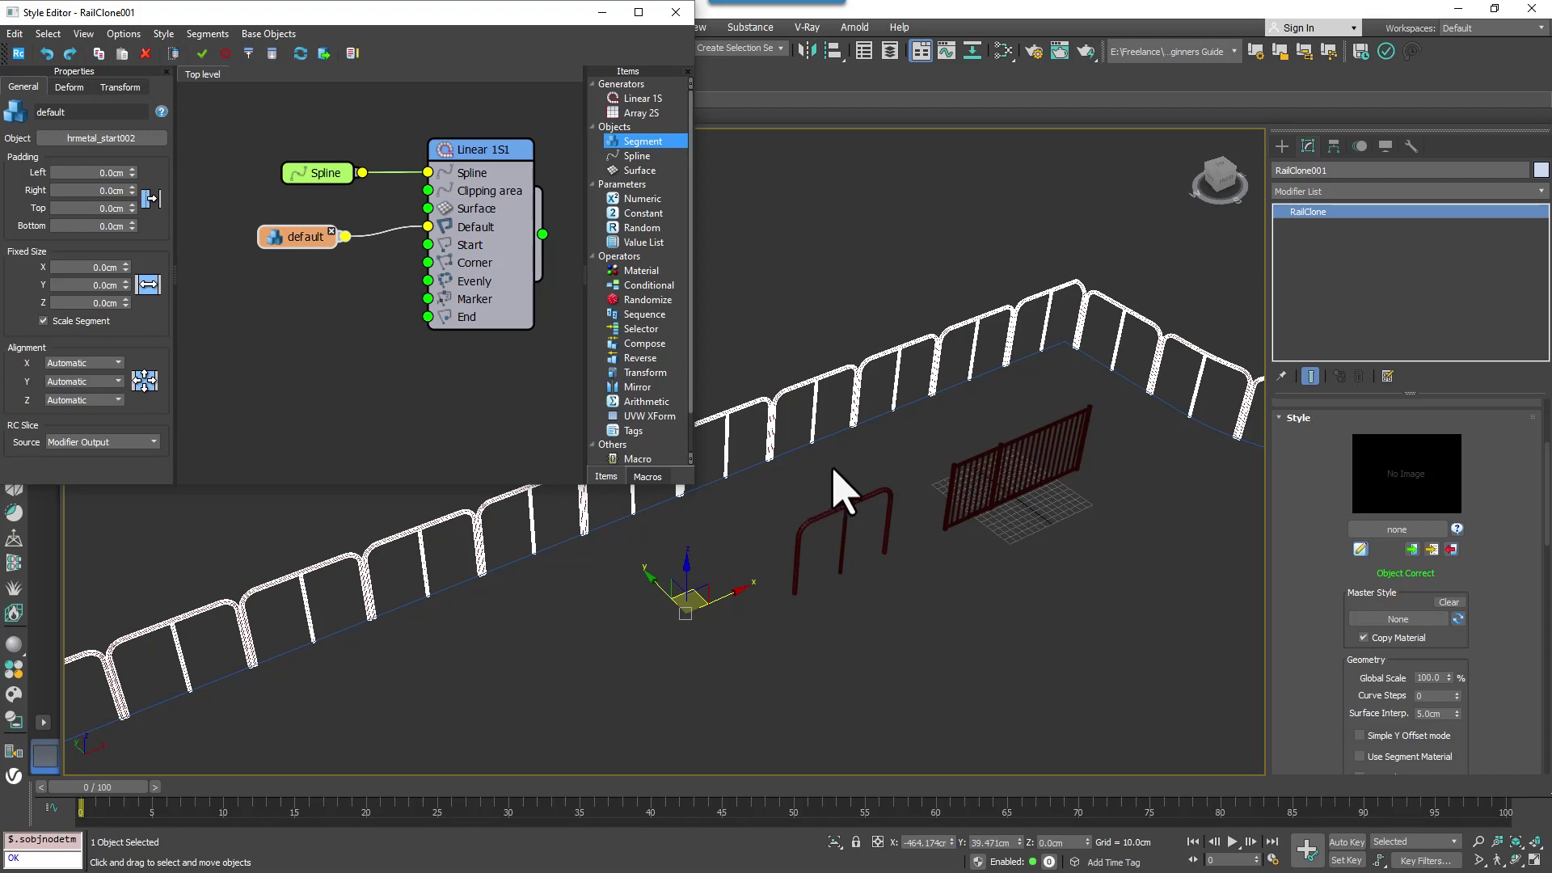
# Step: Set the Linear 1S generator's Default rule mode to Adaptive and inspect the railing along the path
pyautogui.moveTo(911, 458); pyautogui.dragTo(741, 517, button='middle')
pyautogui.scroll(6, 958, 536)
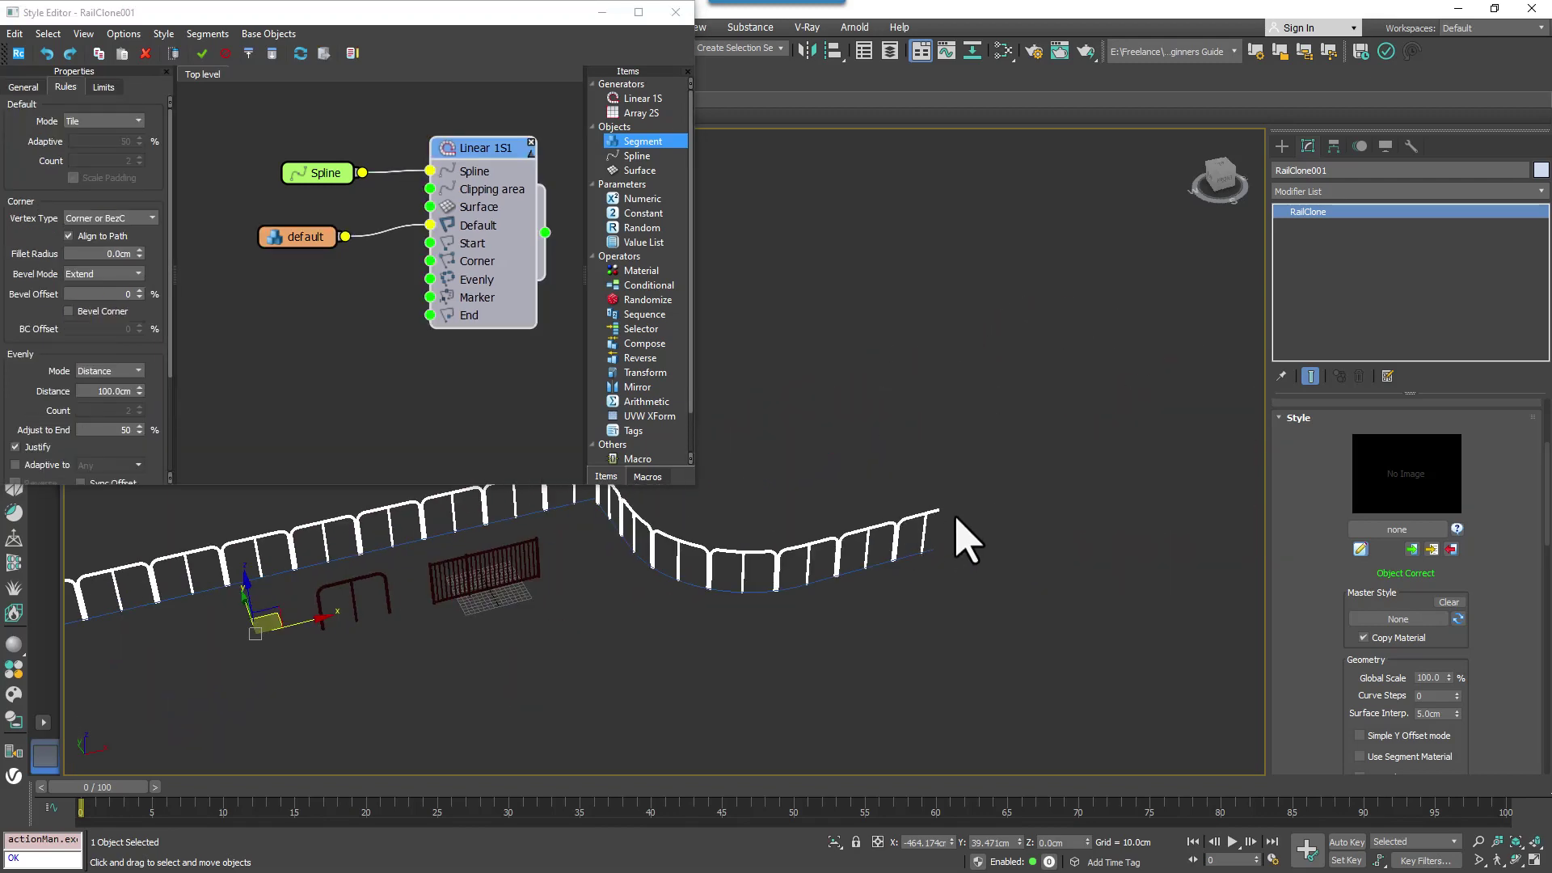
pyautogui.moveTo(953, 537); pyautogui.dragTo(1021, 463, button='middle')
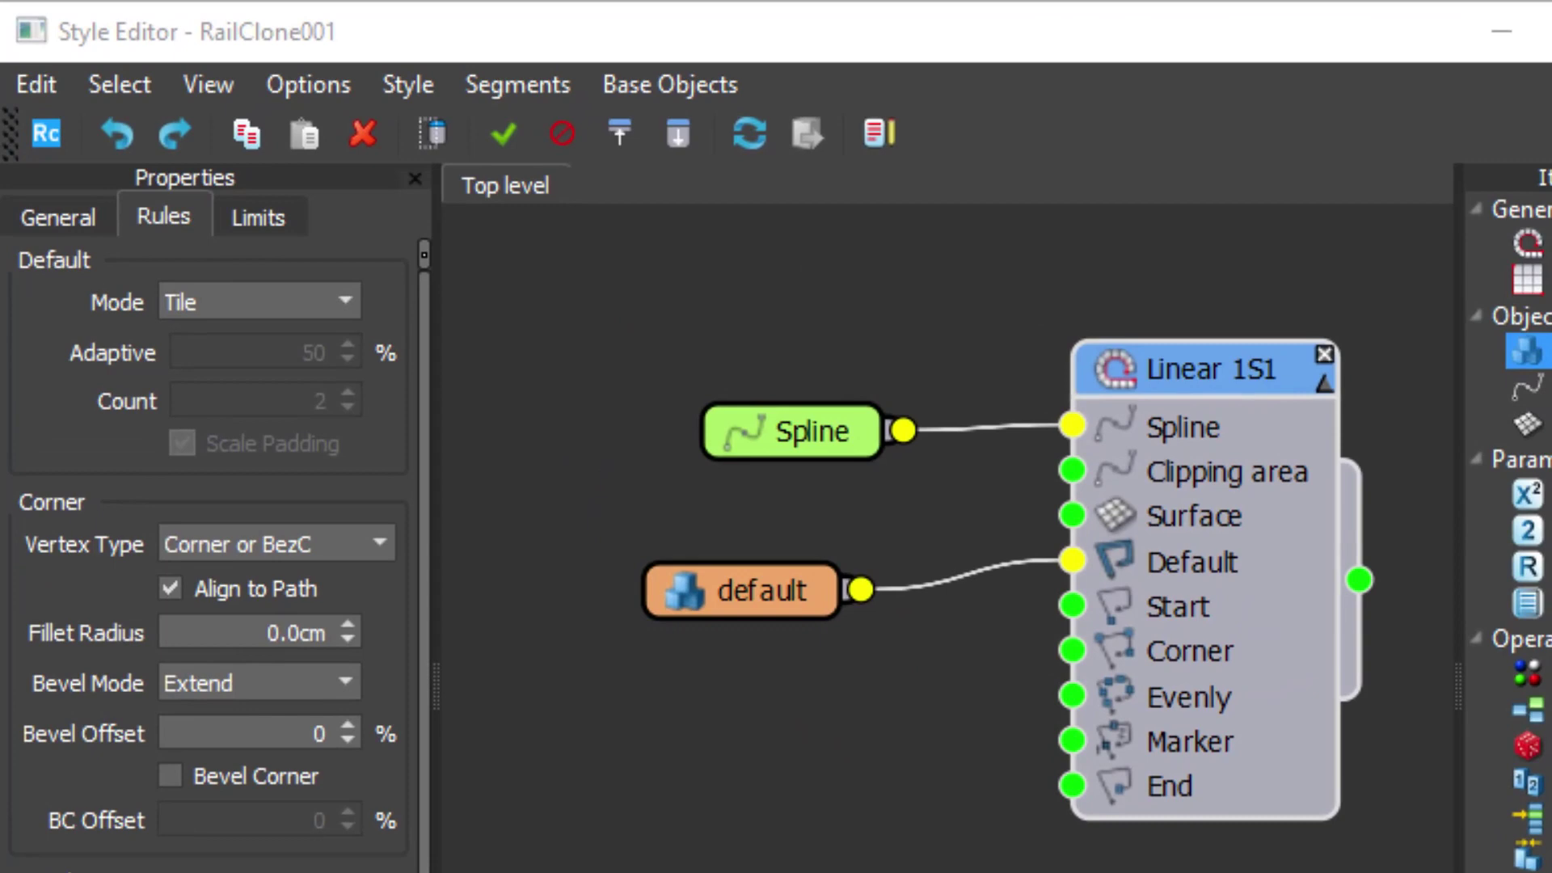
pyautogui.click(273, 293)
pyautogui.click(273, 292)
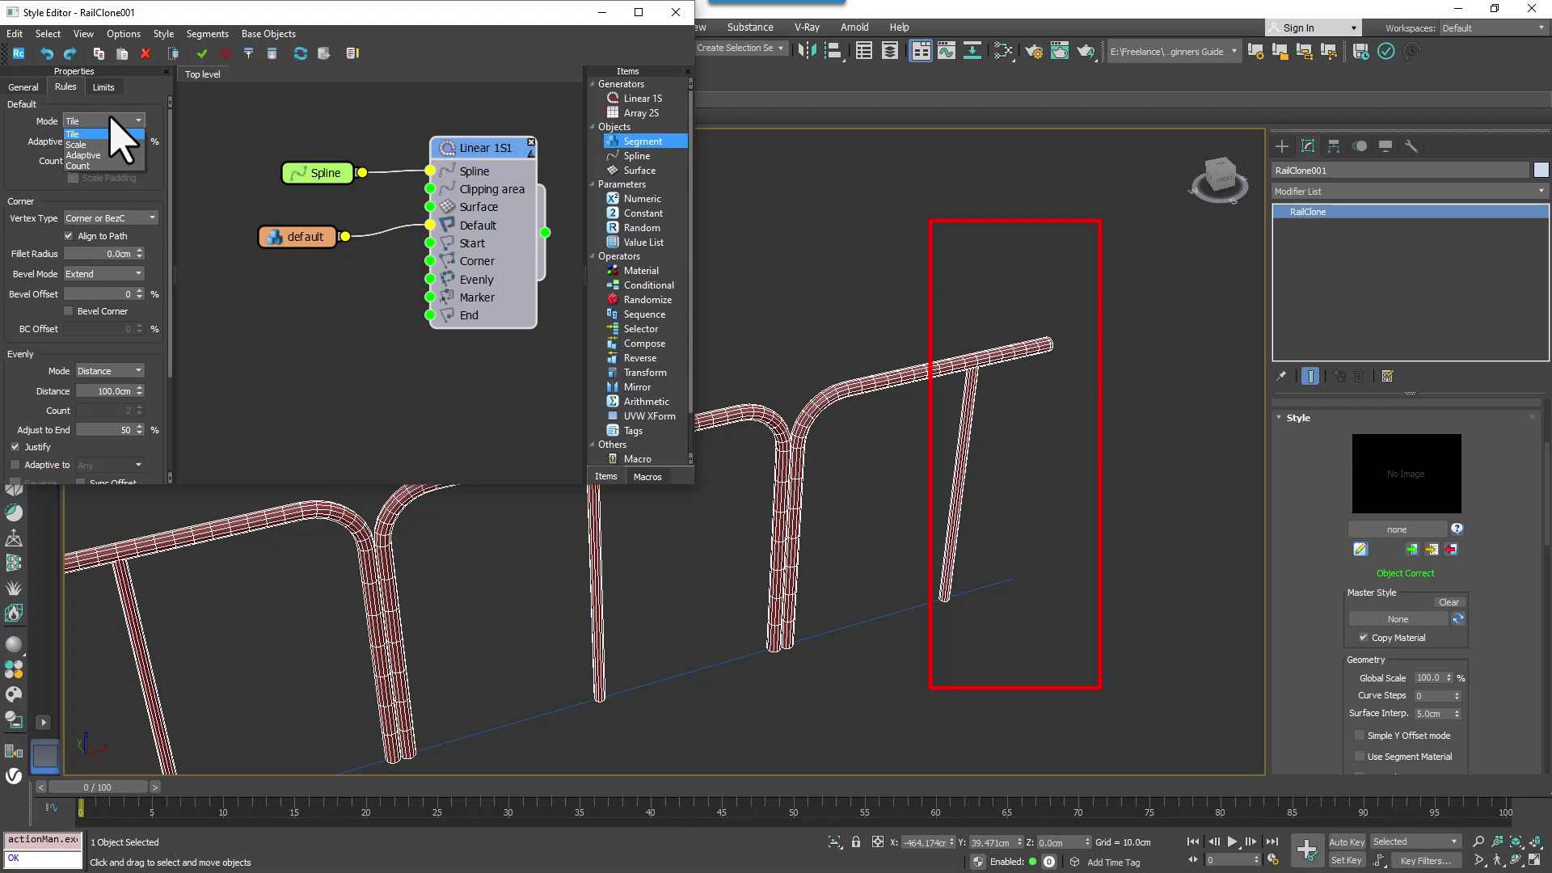
pyautogui.click(101, 156)
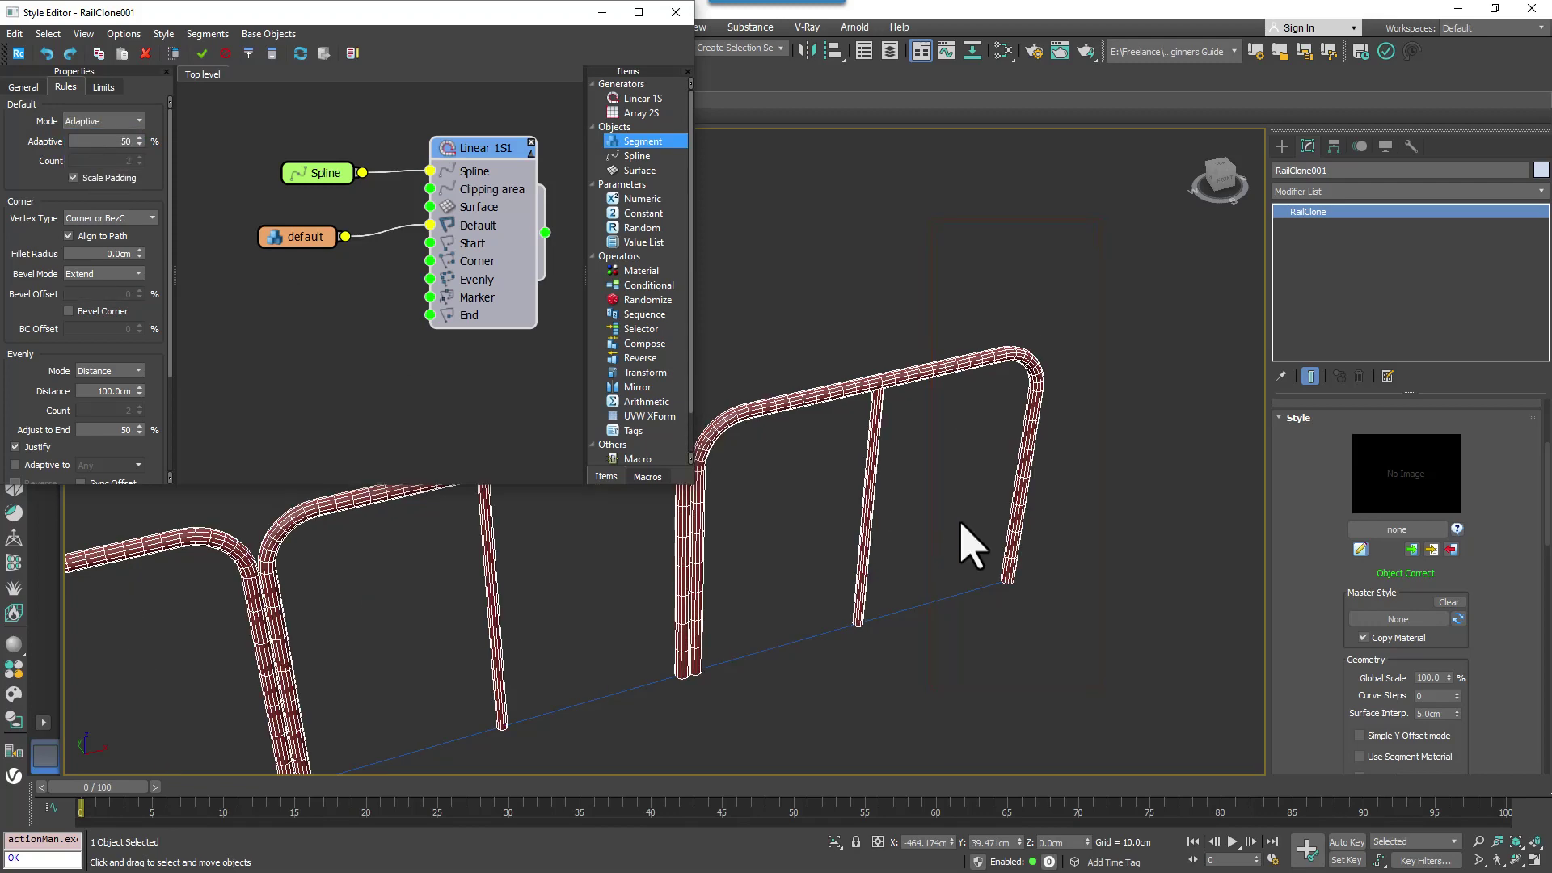
pyautogui.moveTo(804, 582); pyautogui.dragTo(895, 584, button='middle')
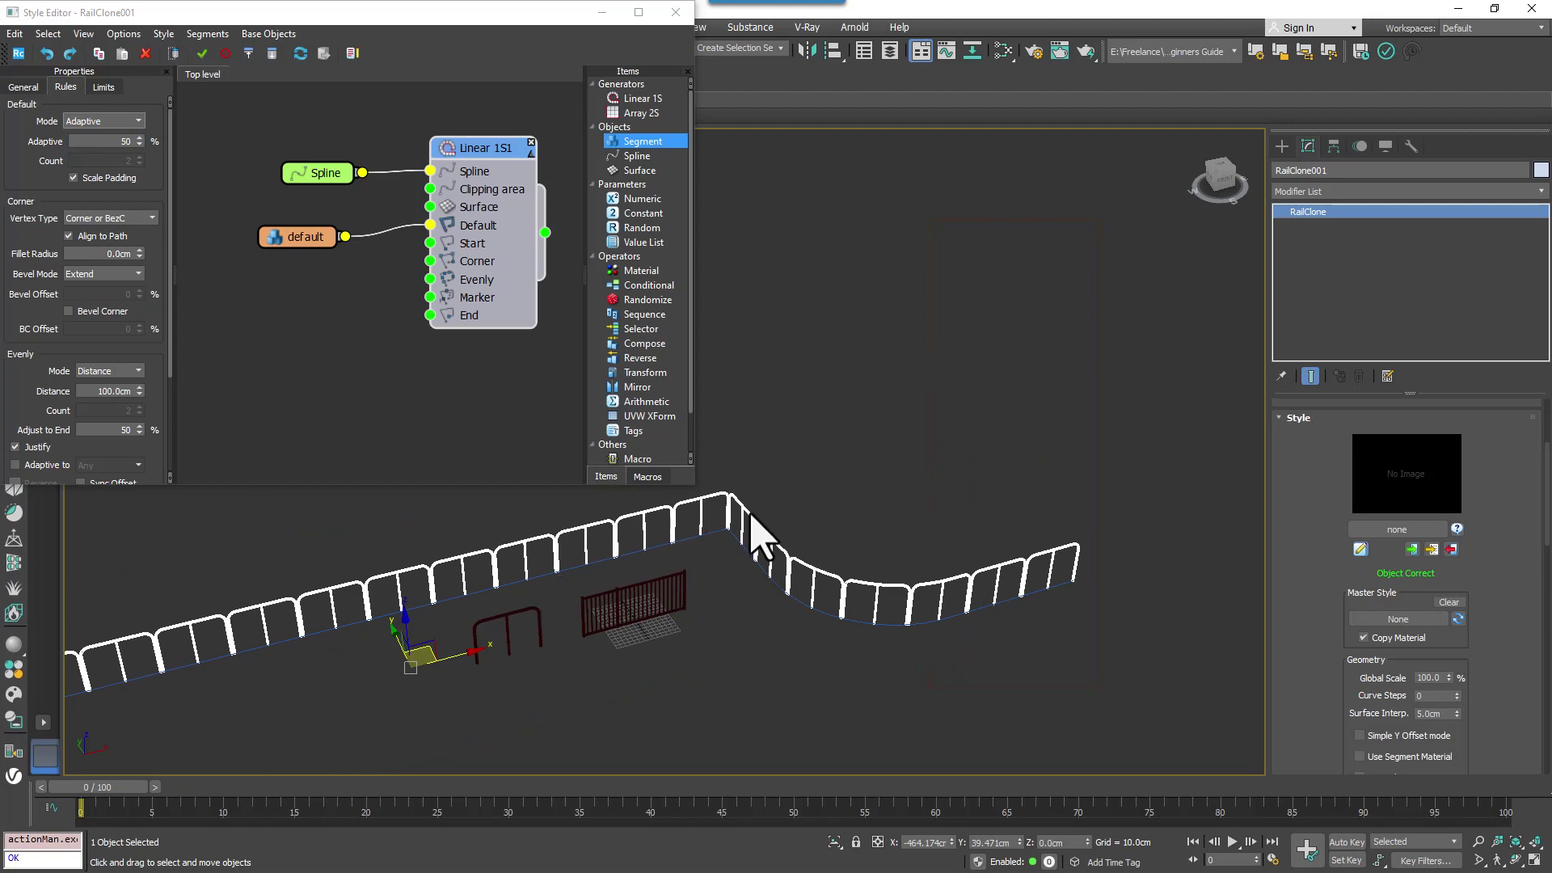
pyautogui.scroll(6, 732, 505)
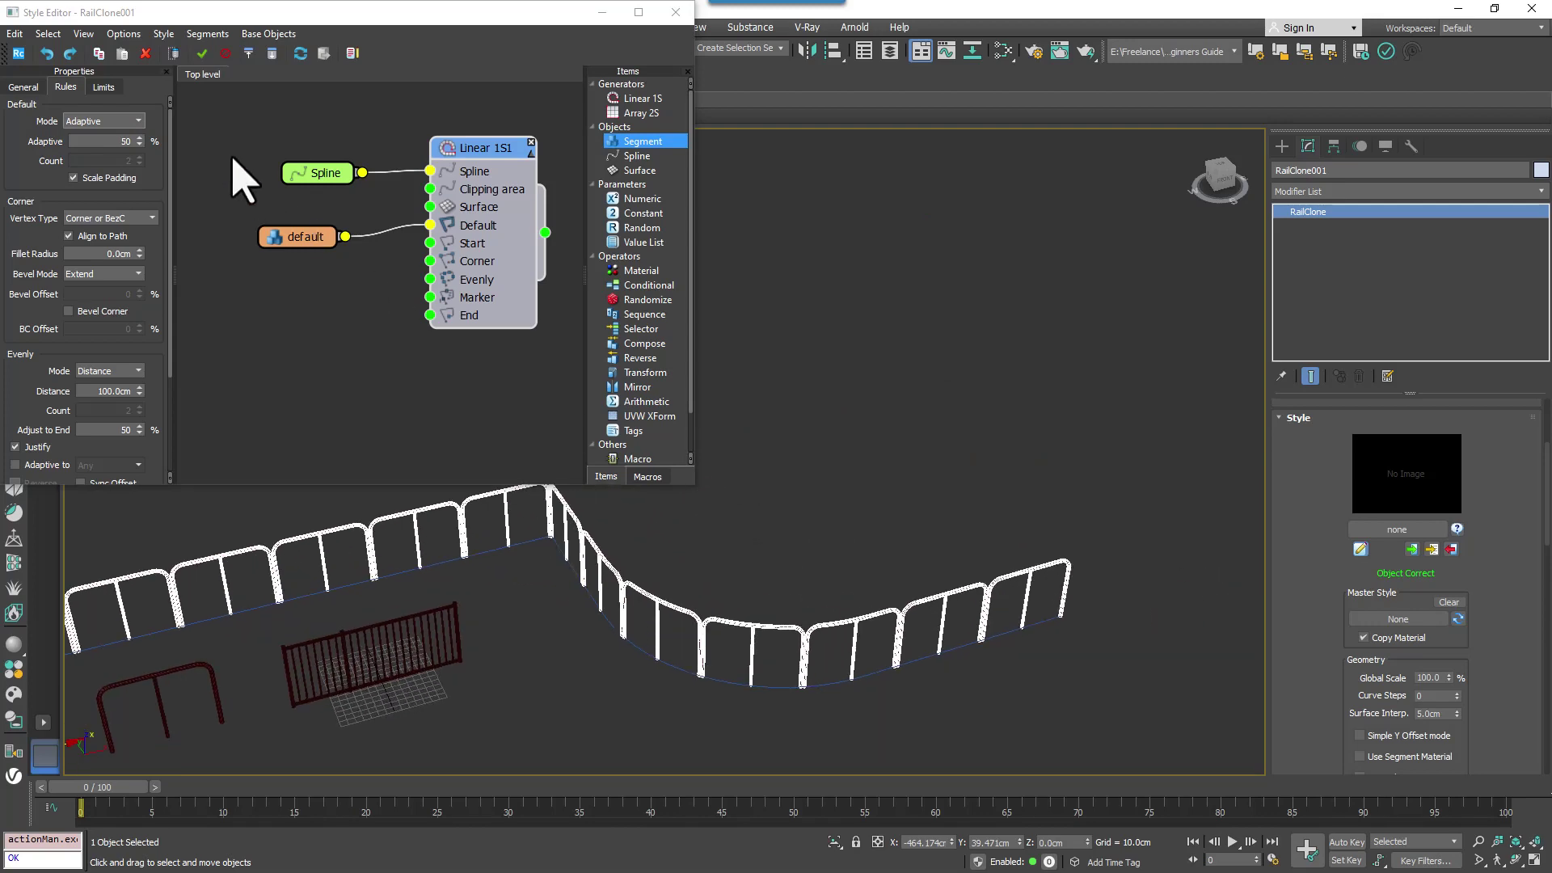
# Step: Try the Scale mode for the generator's Default rule and inspect its effect on the fence
pyautogui.click(120, 121)
pyautogui.click(113, 154)
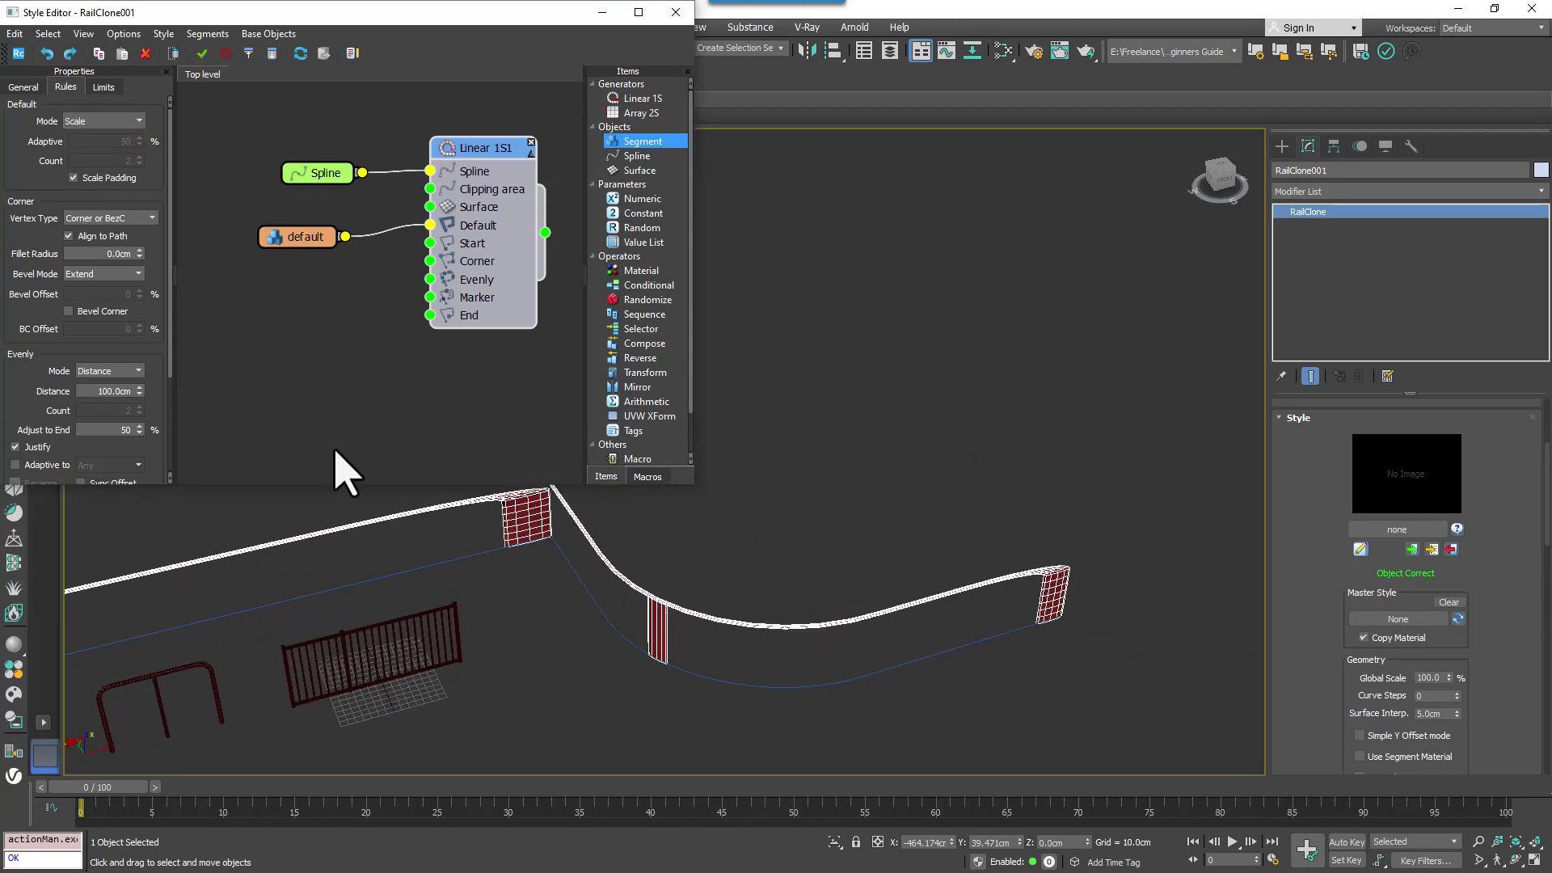
pyautogui.moveTo(405, 617); pyautogui.dragTo(464, 588, button='middle')
# Step: Try the Count mode for the generator's Default rule, raising and lowering the segment count
pyautogui.click(104, 122)
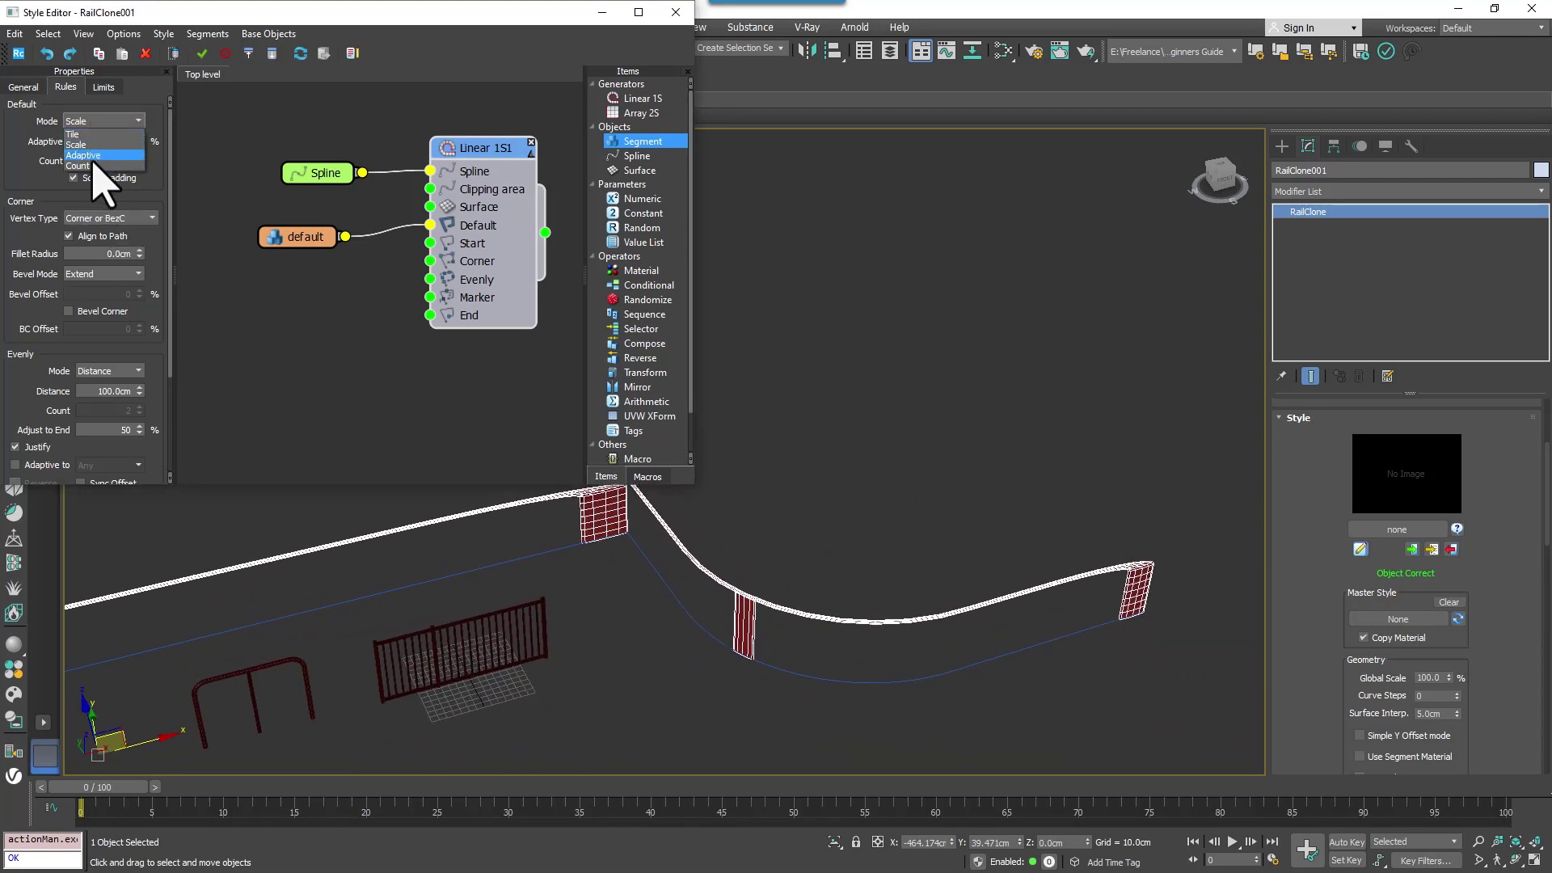
pyautogui.click(79, 165)
pyautogui.click(139, 158)
pyautogui.click(140, 158)
pyautogui.click(139, 158)
pyautogui.click(139, 157)
pyautogui.click(139, 158)
pyautogui.click(140, 157)
pyautogui.click(139, 164)
pyautogui.click(139, 164)
pyautogui.click(140, 164)
pyautogui.click(140, 165)
pyautogui.click(139, 164)
pyautogui.click(139, 164)
pyautogui.click(139, 164)
# Step: Switch the generator's Default rule mode back to Adaptive
pyautogui.click(97, 120)
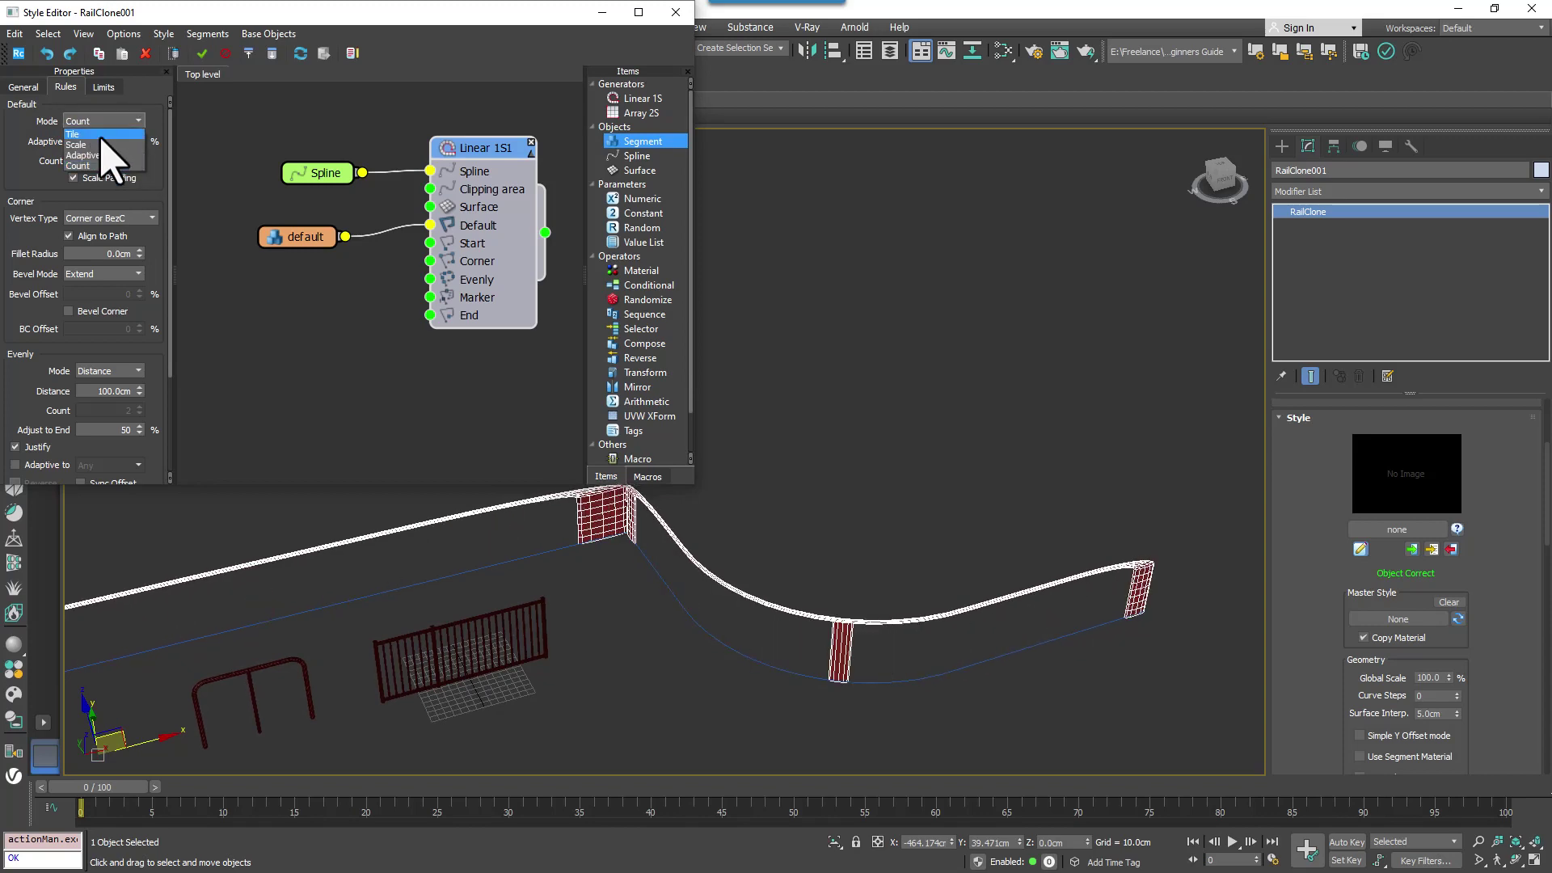
pyautogui.click(105, 155)
pyautogui.moveTo(711, 614); pyautogui.dragTo(800, 558, button='middle')
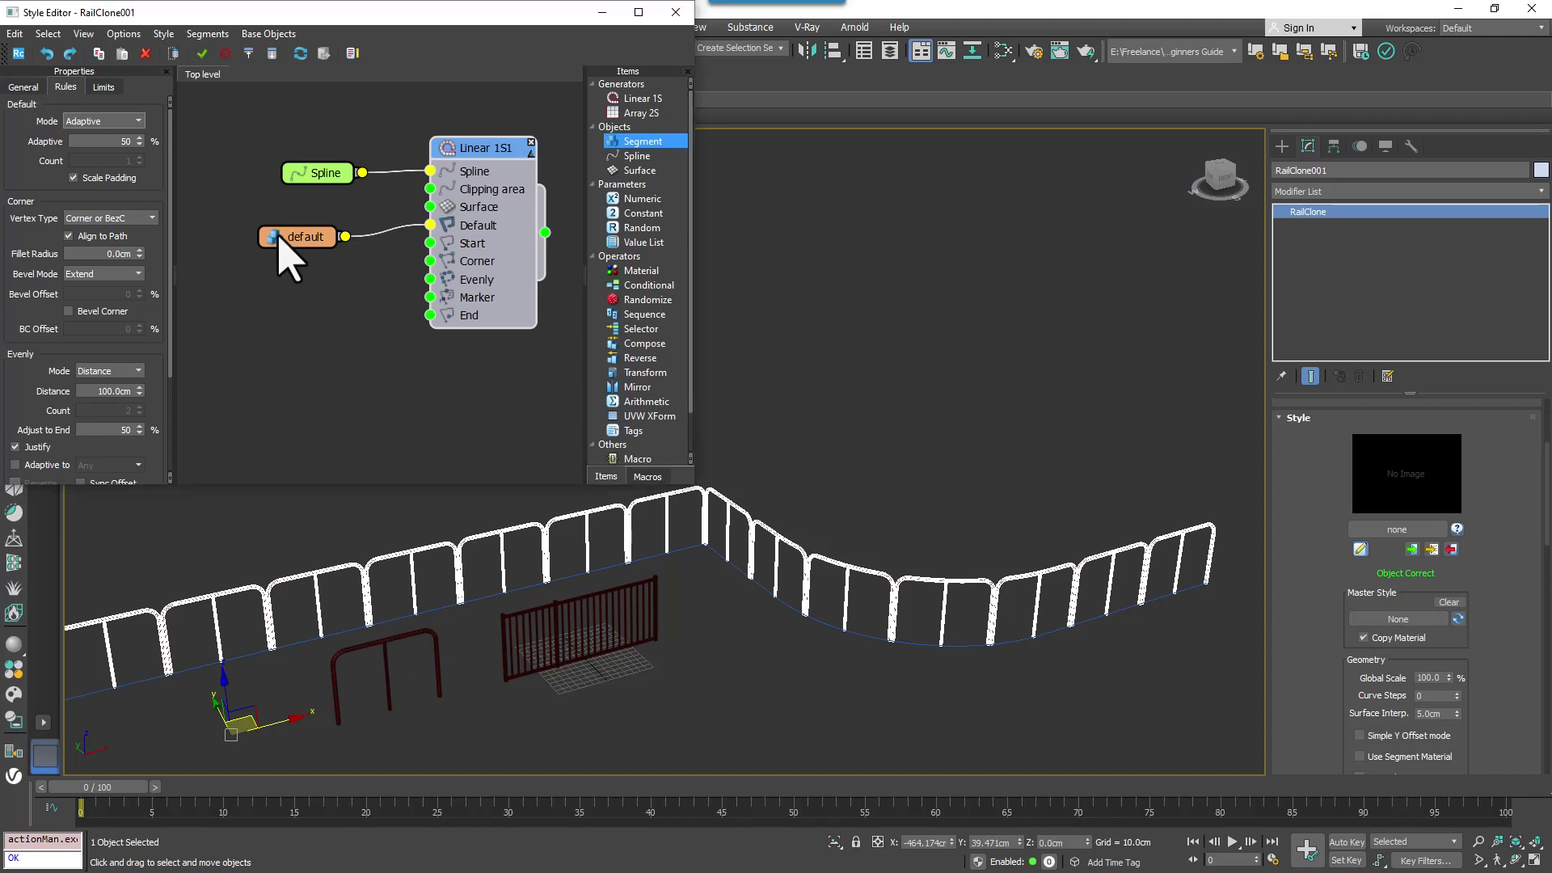
# Step: Clear the source object from the default segment
pyautogui.click(298, 236)
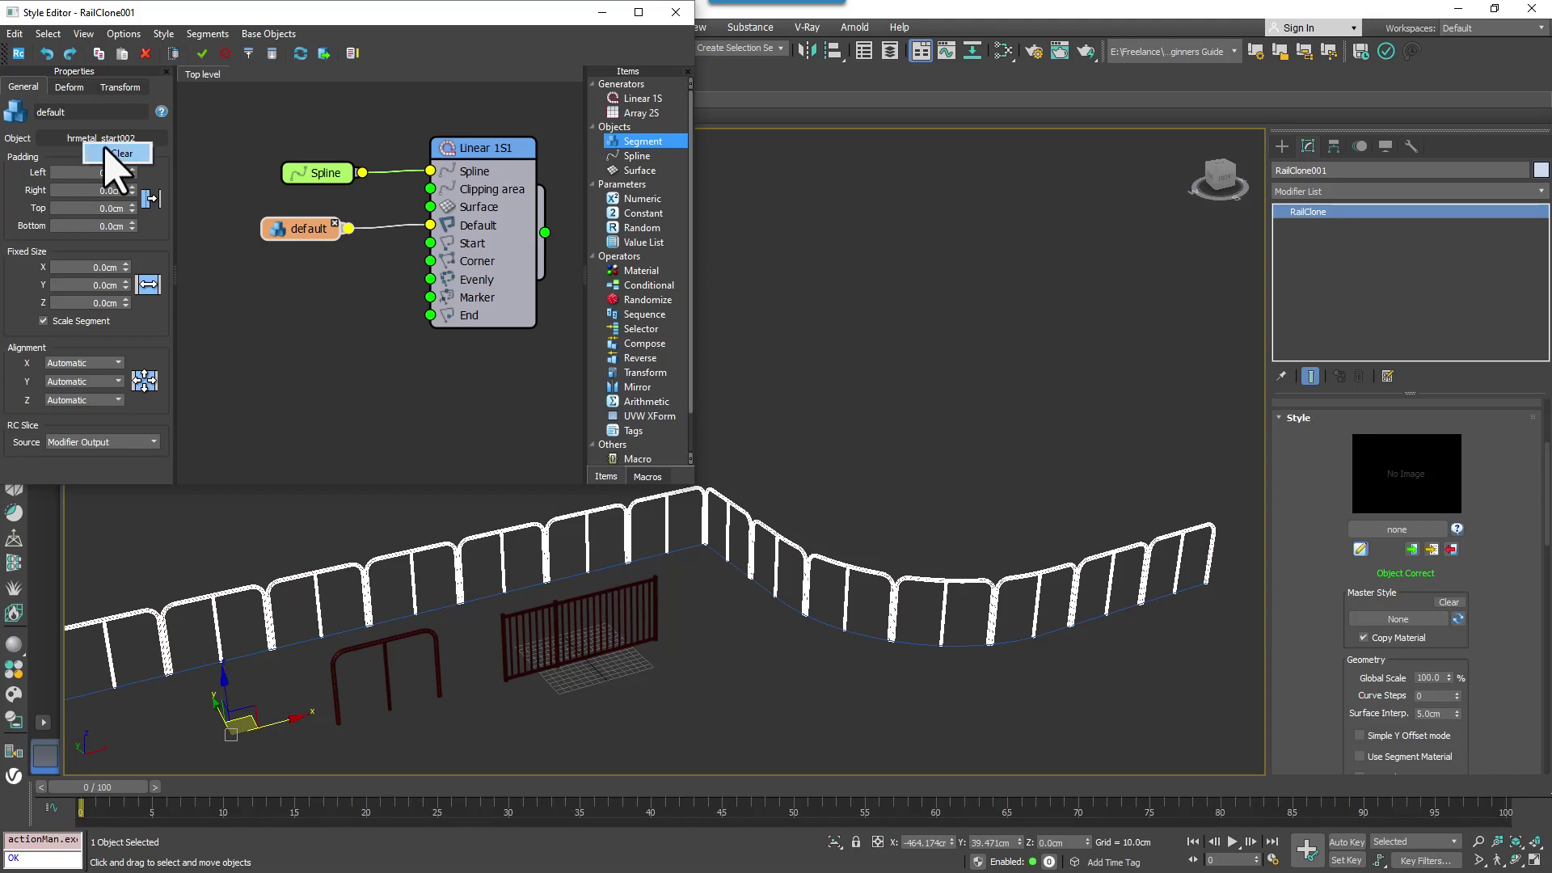
pyautogui.click(122, 153)
# Step: Apply an RC Slice modifier to the source railing hrmetal_start002
pyautogui.click(380, 642)
pyautogui.press('z')
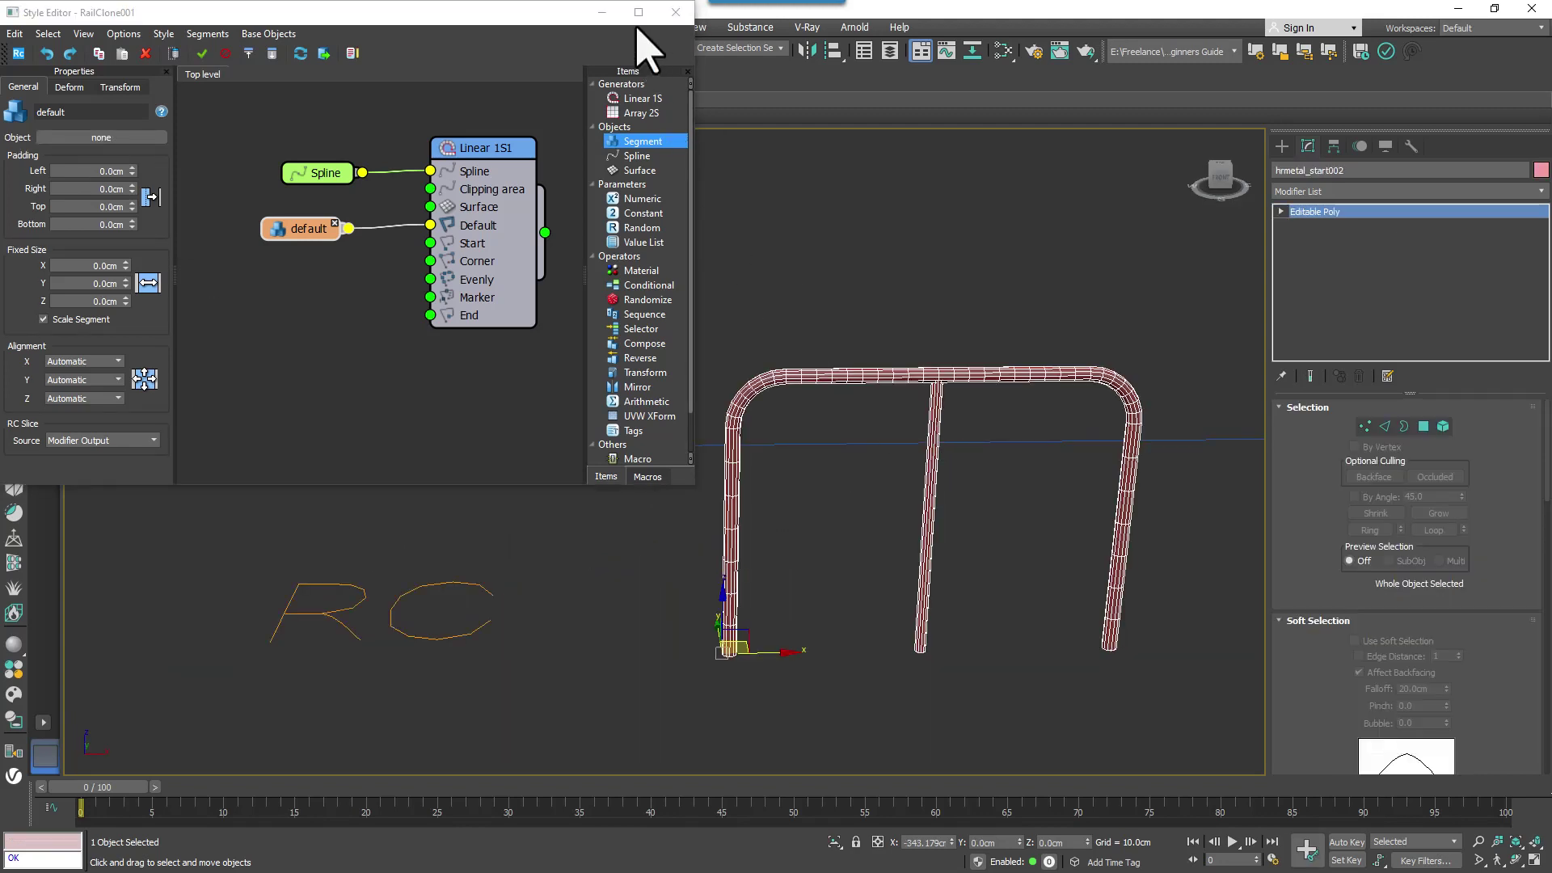
pyautogui.click(1375, 192)
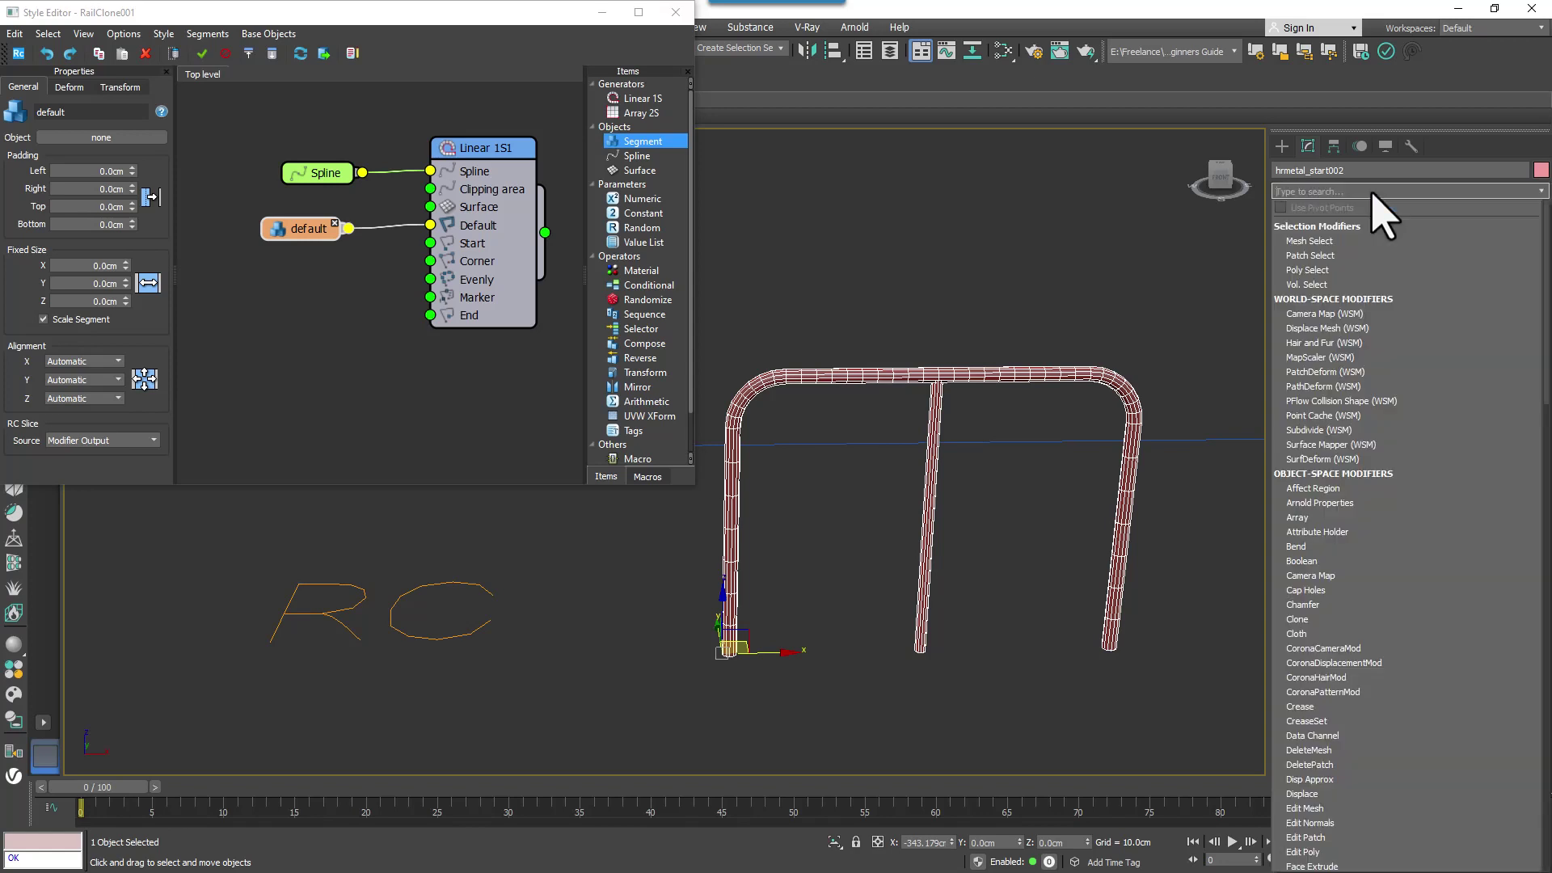
pyautogui.write('rcs')
pyautogui.press('BackSpace')
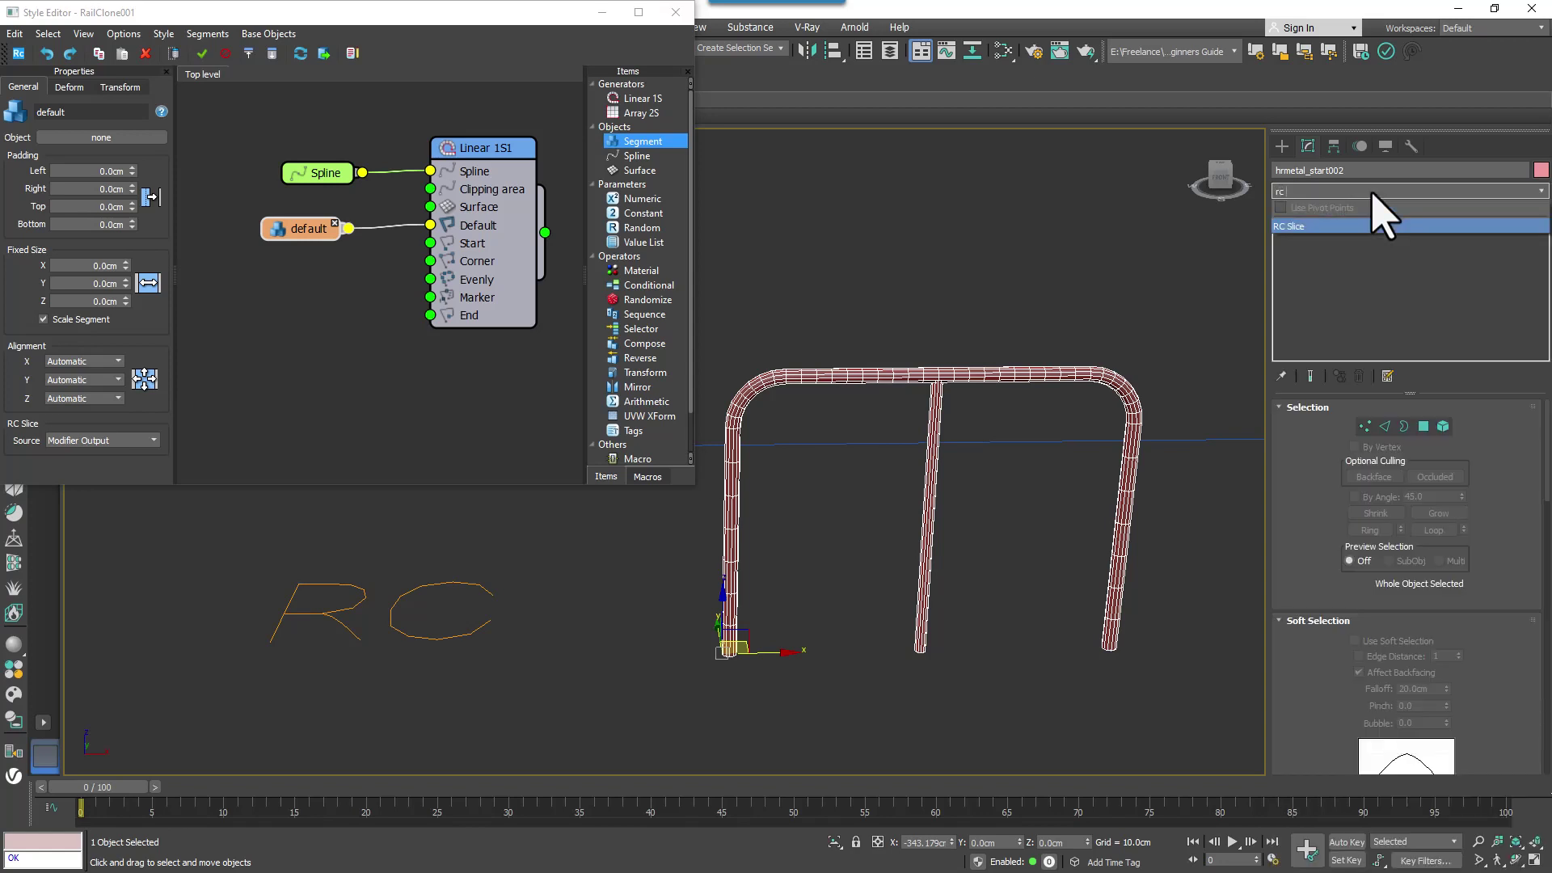
pyautogui.press('Return')
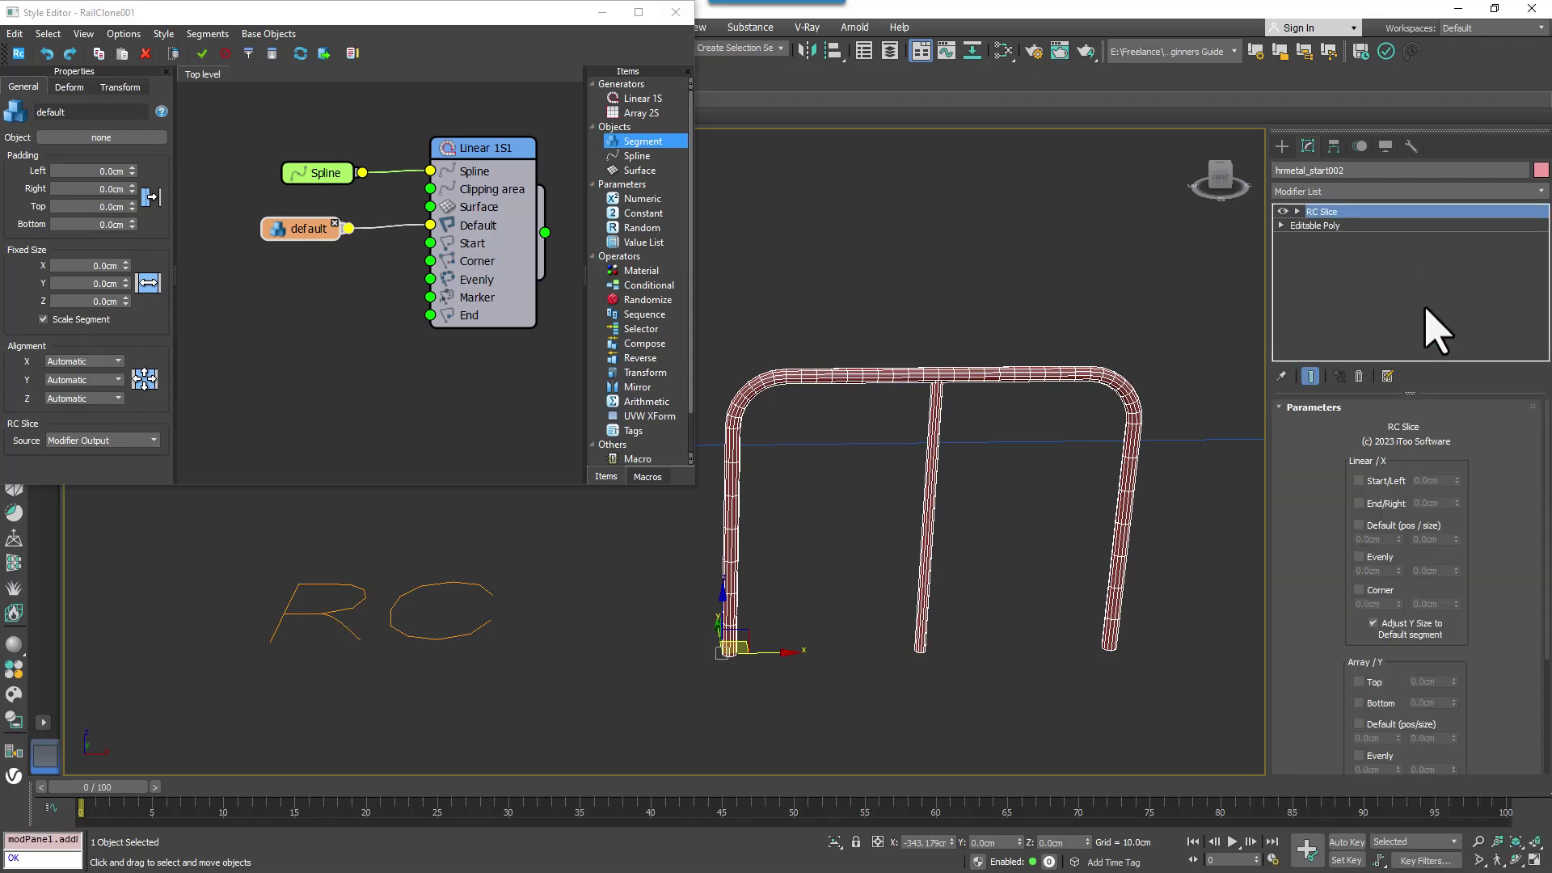
pyautogui.scroll(-3, 1310, 440)
pyautogui.scroll(2, 1317, 444)
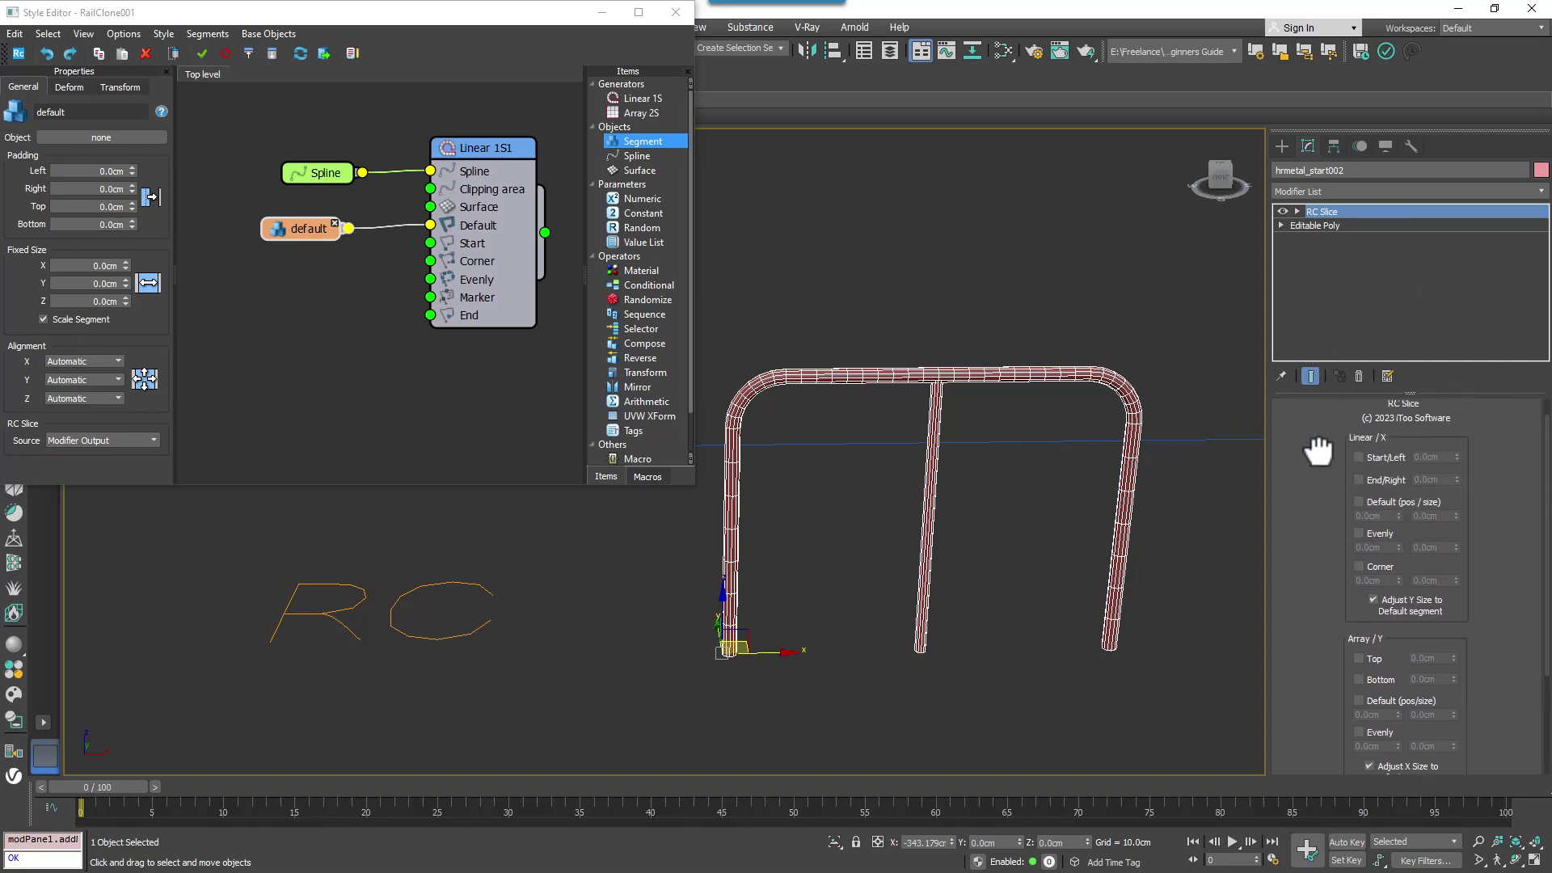
pyautogui.moveTo(1040, 492); pyautogui.dragTo(1026, 468, button='middle')
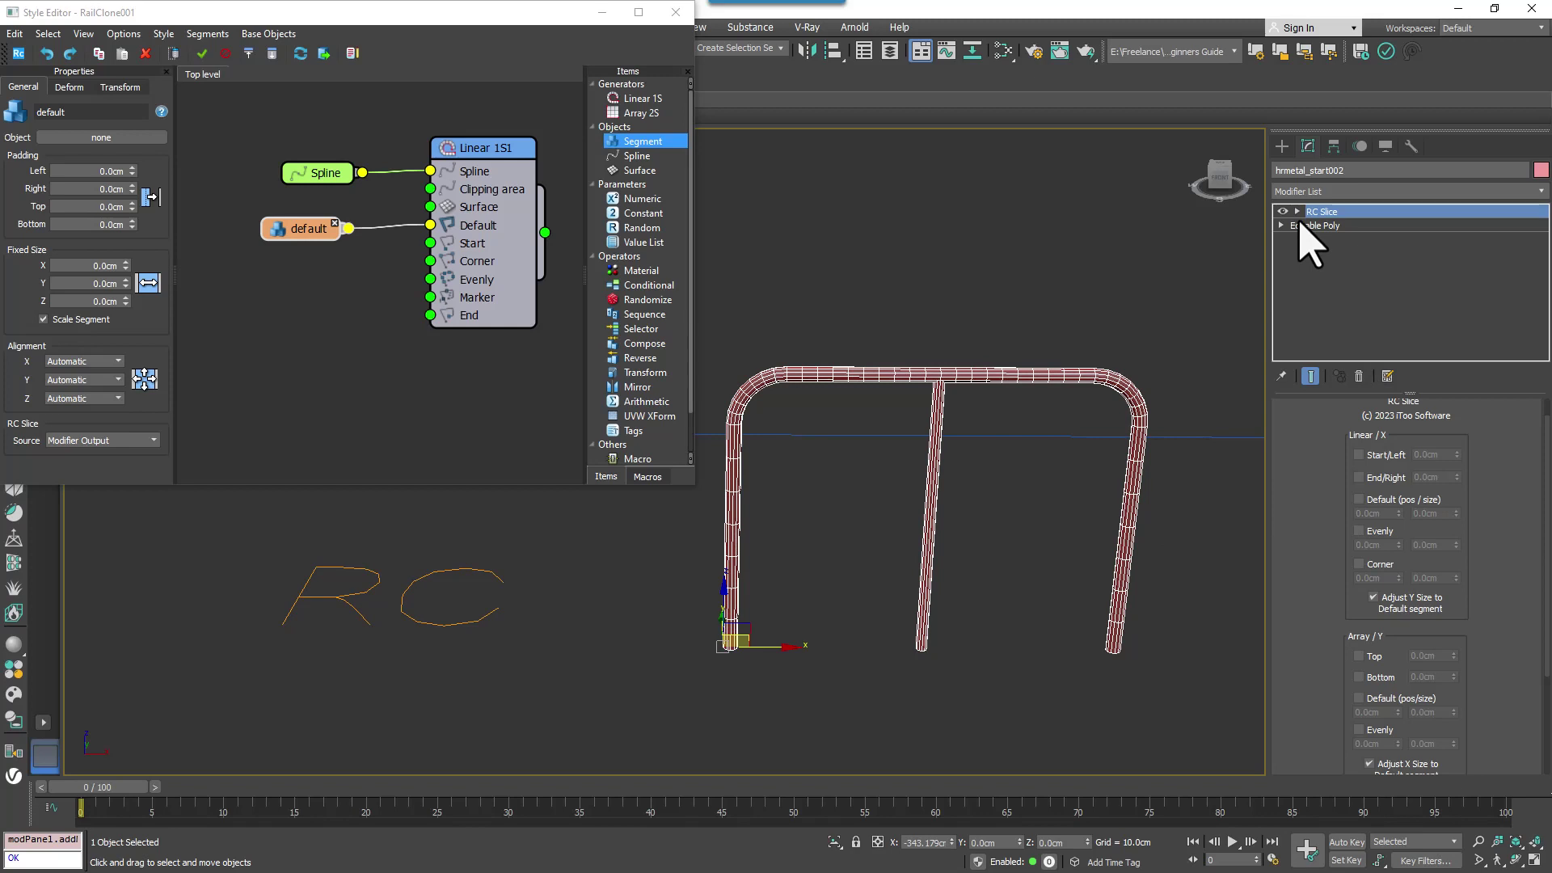
# Step: Place the RC Slice modifier's X Start and X End slices about 19.4 cm in, at the inner ends of the railing's two bends
pyautogui.click(1296, 211)
pyautogui.click(1327, 225)
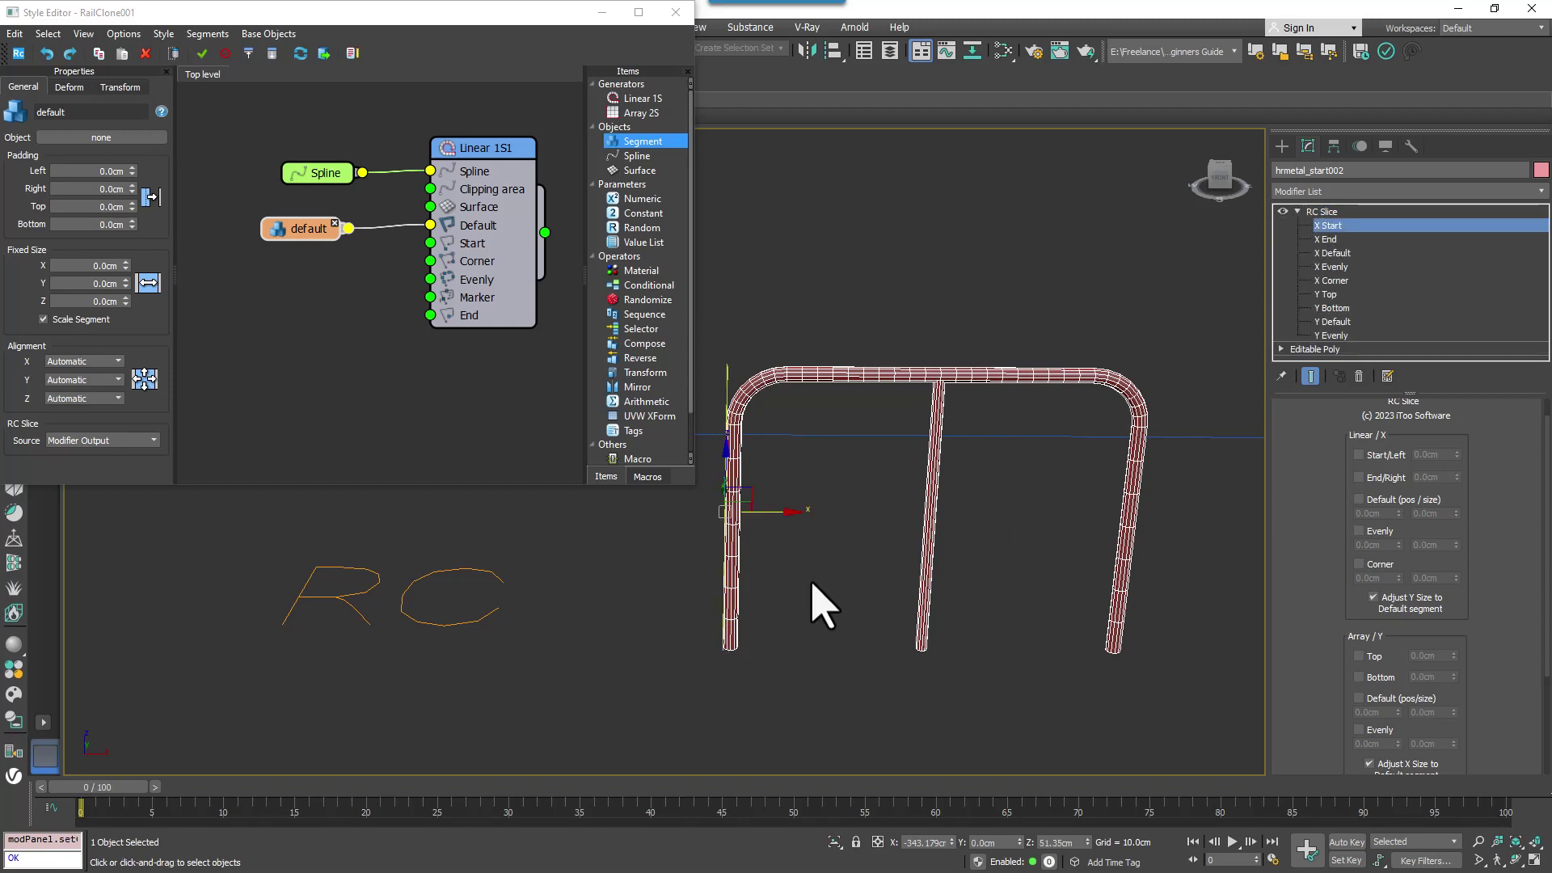
pyautogui.moveTo(760, 511); pyautogui.dragTo(790, 385)
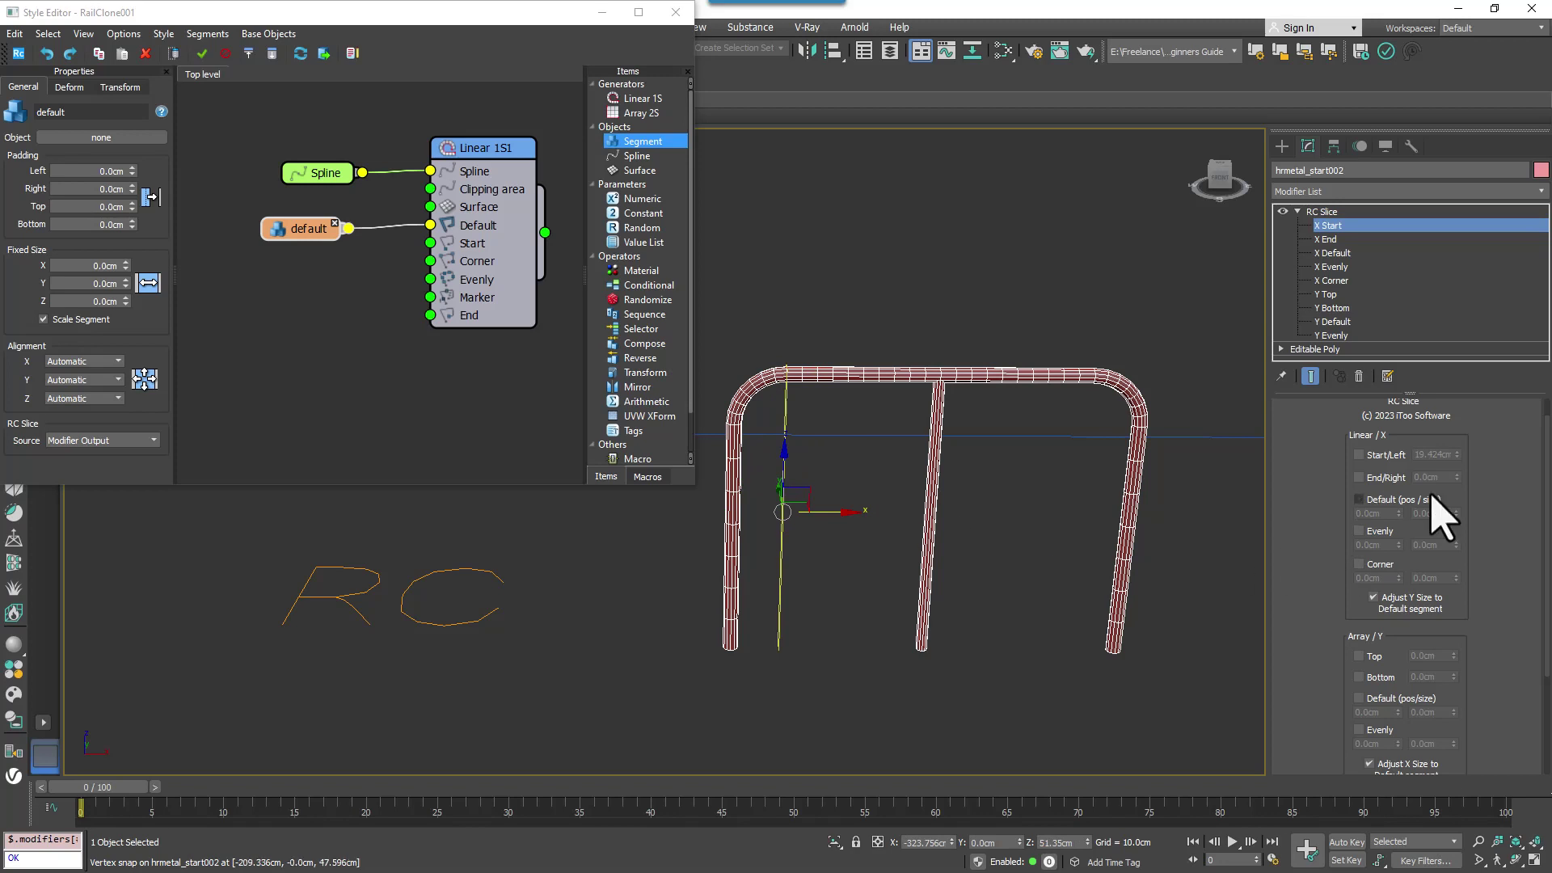
pyautogui.click(1386, 455)
pyautogui.moveTo(1458, 454); pyautogui.dragTo(1459, 444)
pyautogui.click(1370, 456)
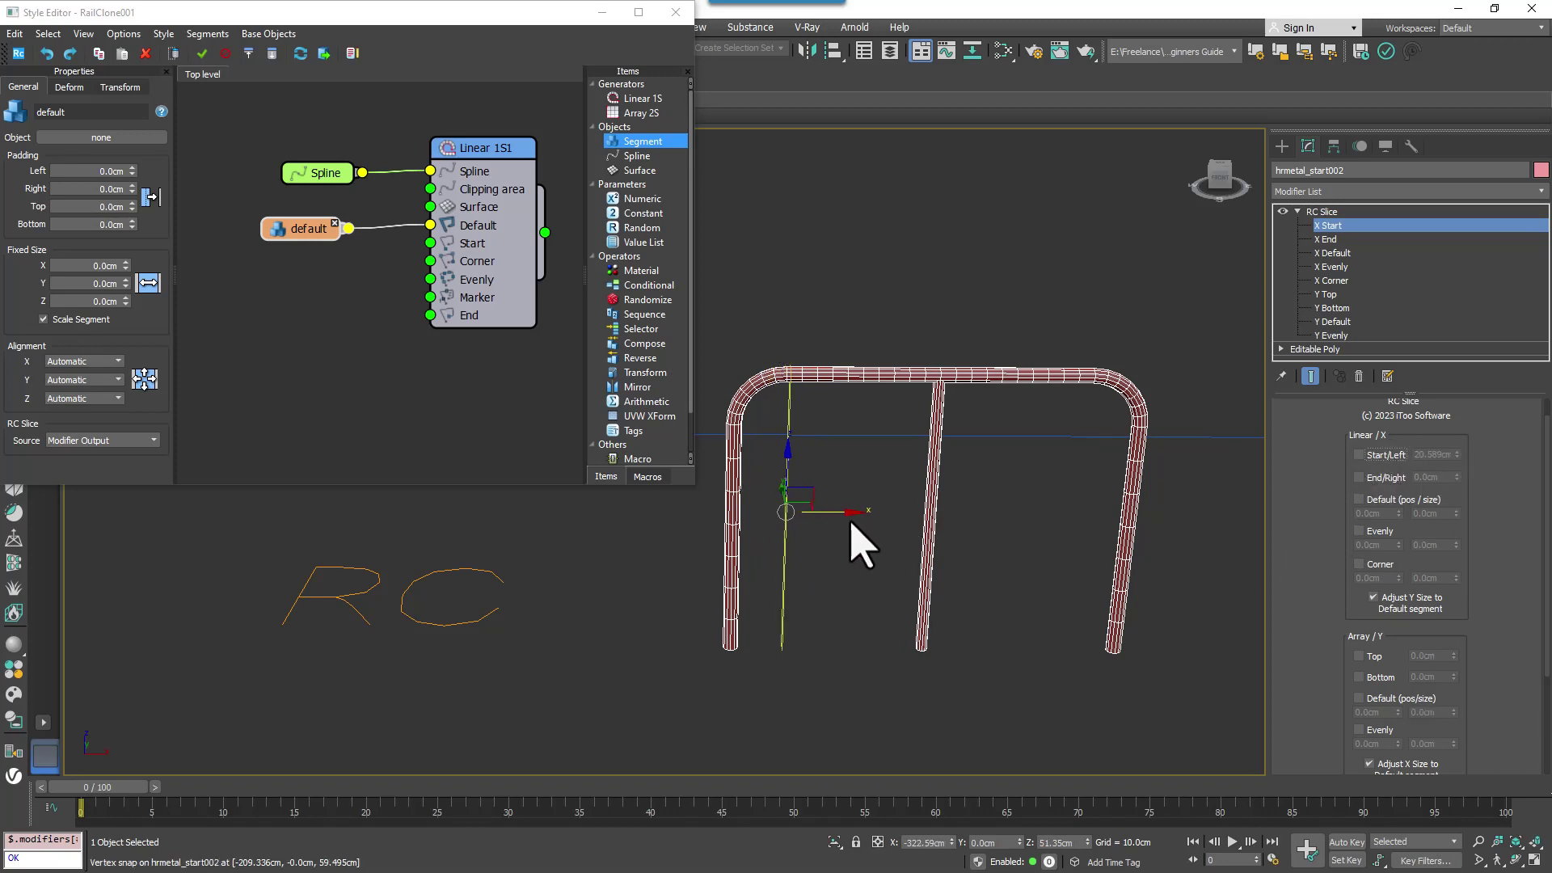
pyautogui.moveTo(832, 508); pyautogui.dragTo(790, 376)
pyautogui.click(1329, 239)
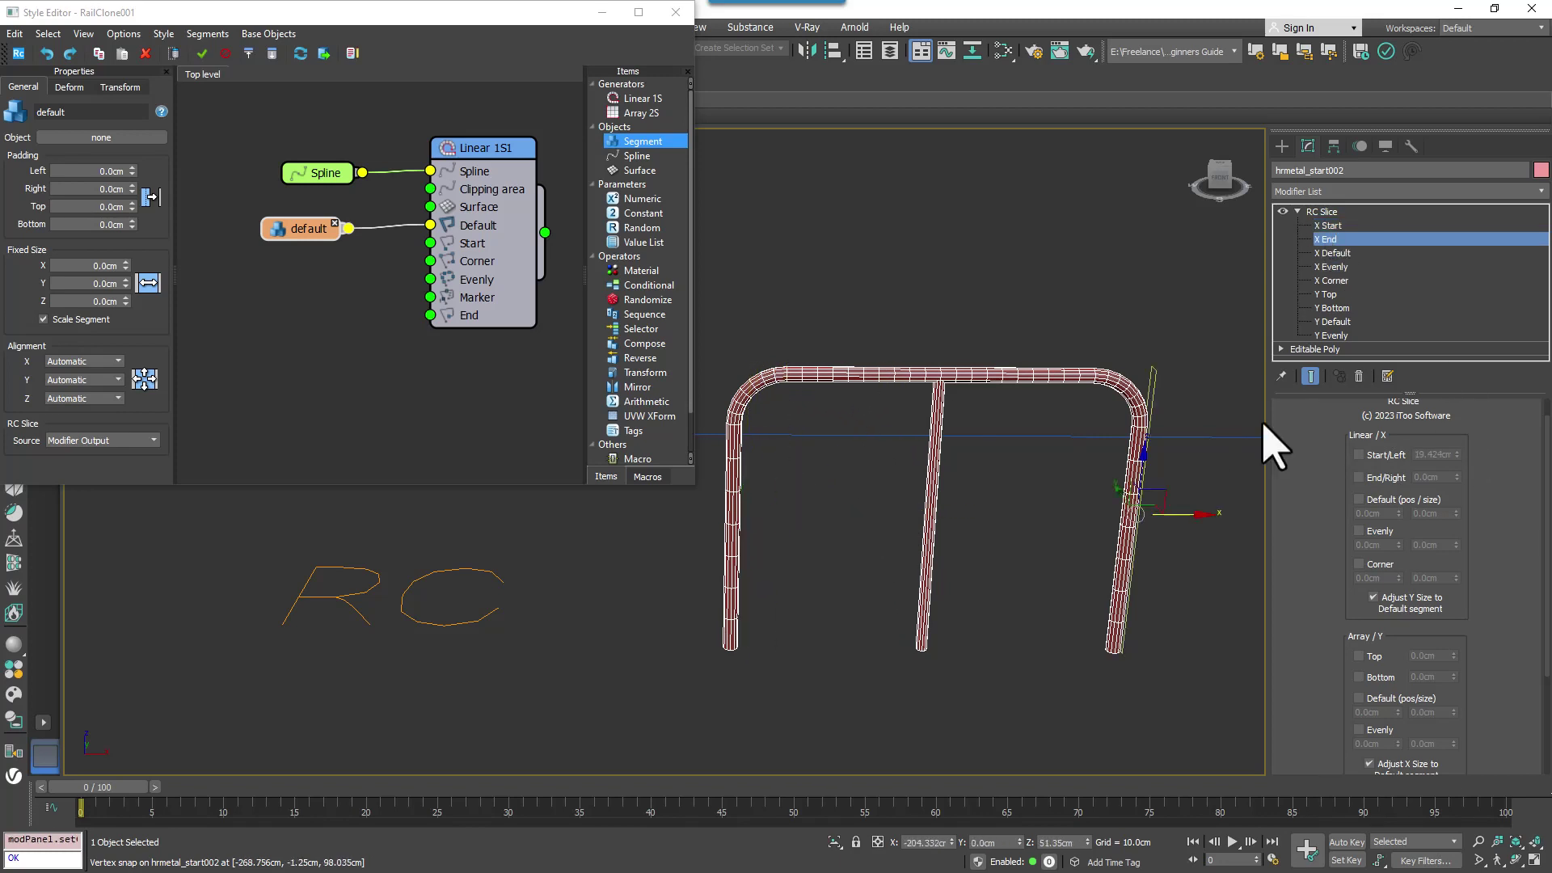
pyautogui.moveTo(1168, 509); pyautogui.dragTo(1091, 388)
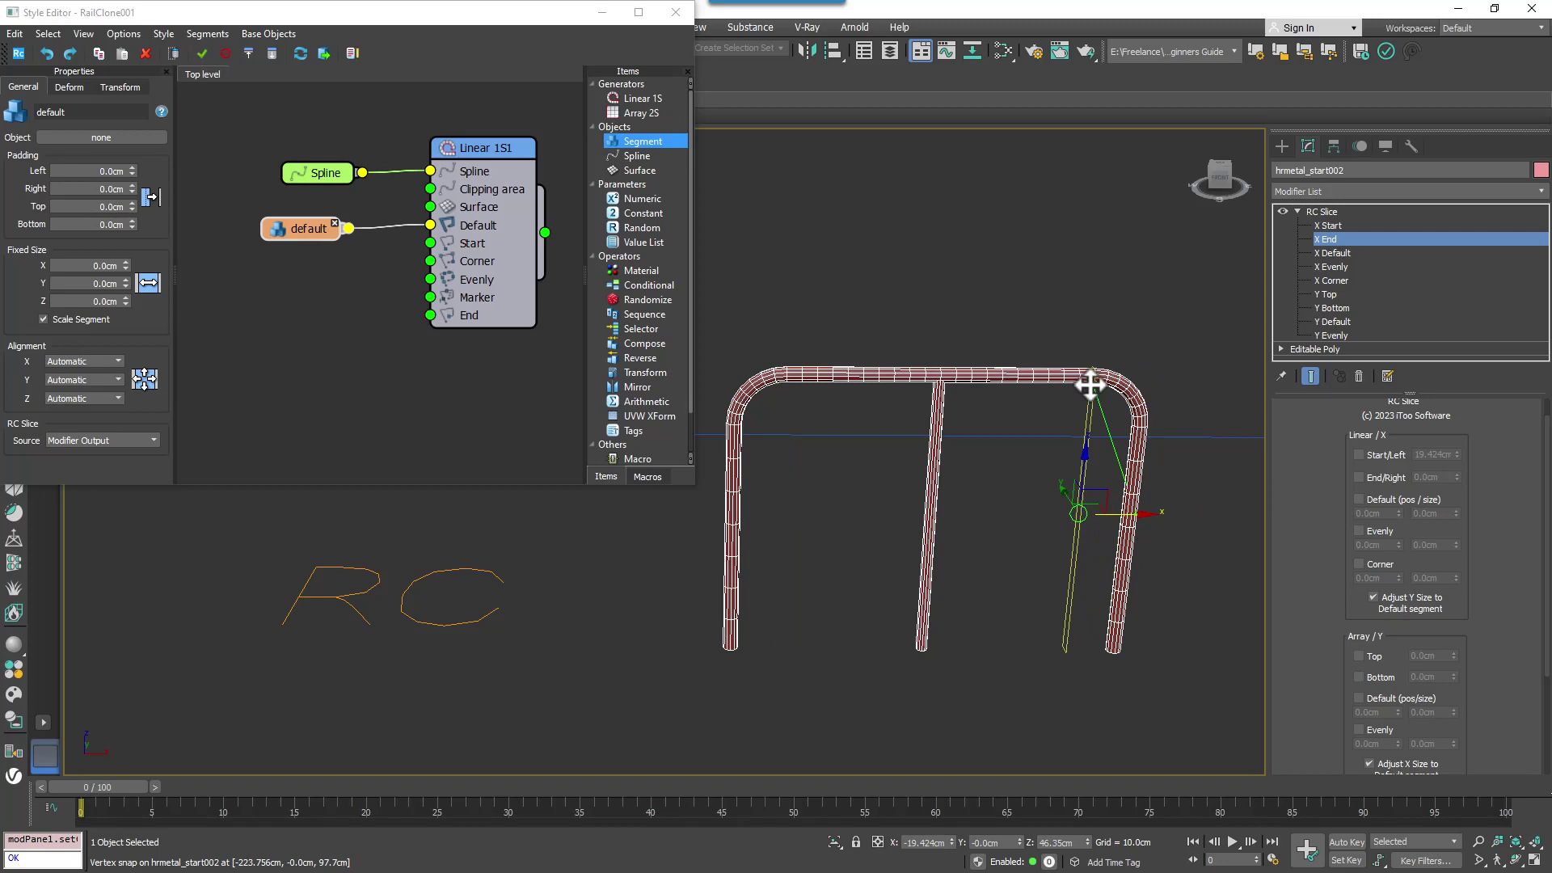
# Step: Enable the X Evenly slice around the middle post, positioned at about 54.4 cm with a size of 30 cm
pyautogui.click(1342, 269)
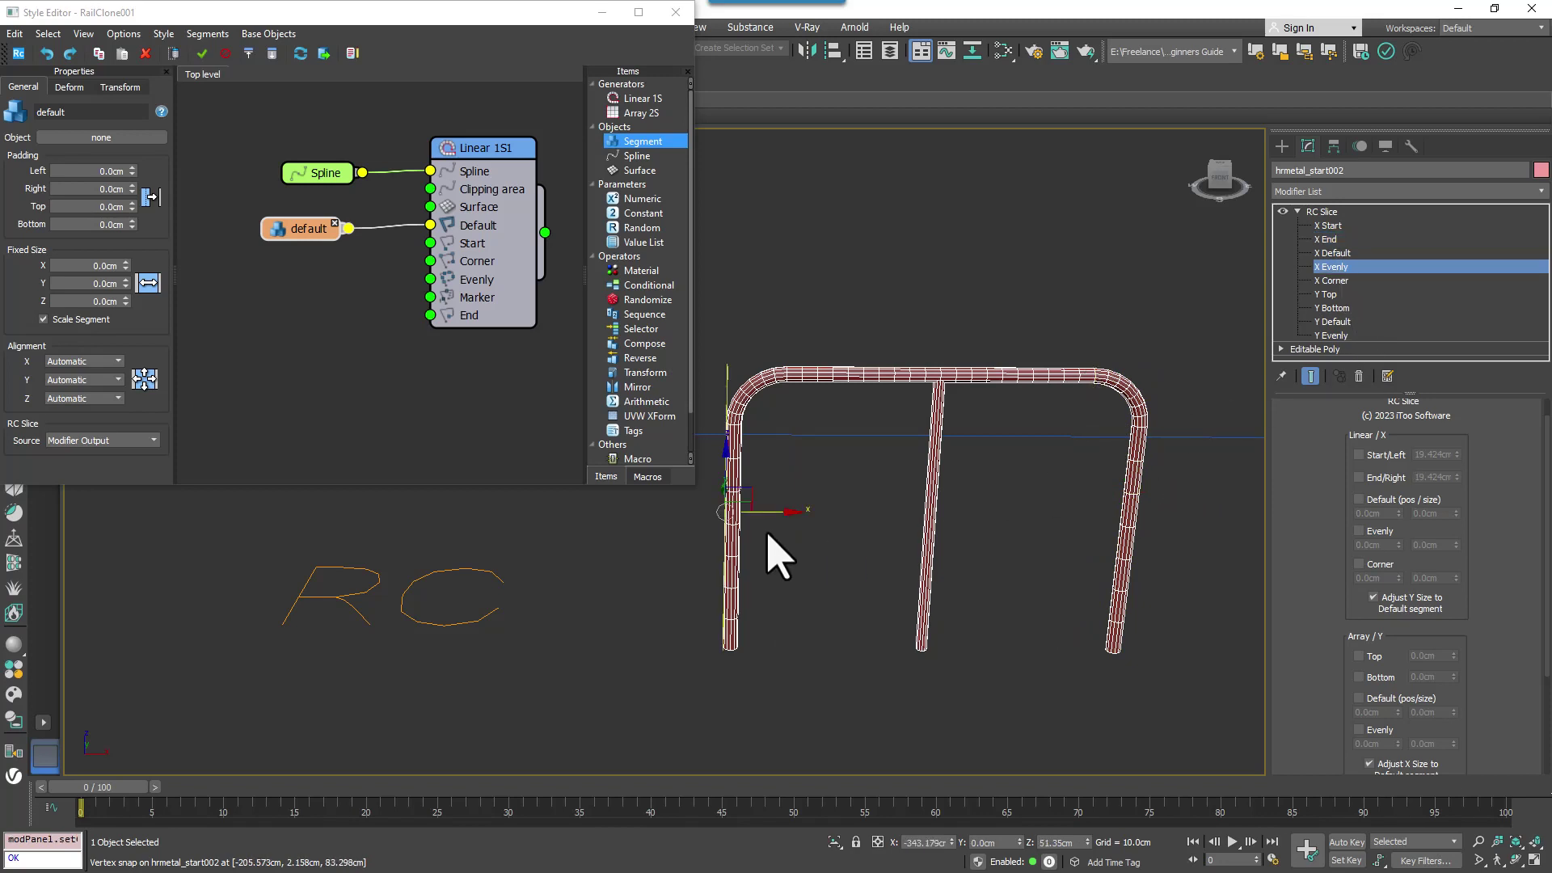
pyautogui.moveTo(763, 510); pyautogui.dragTo(890, 374)
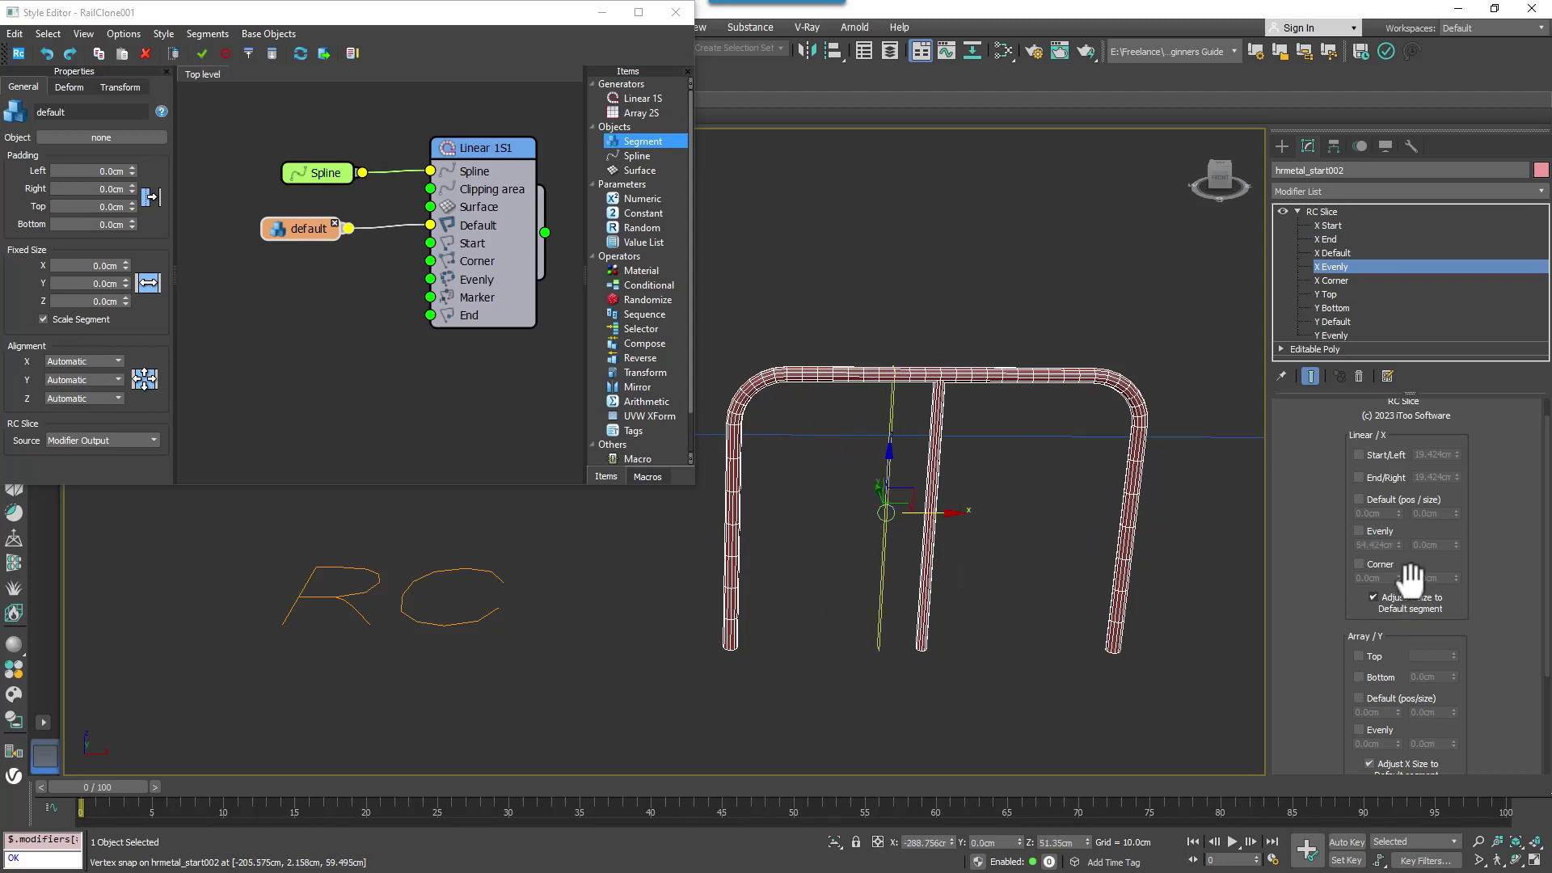
pyautogui.click(1431, 545)
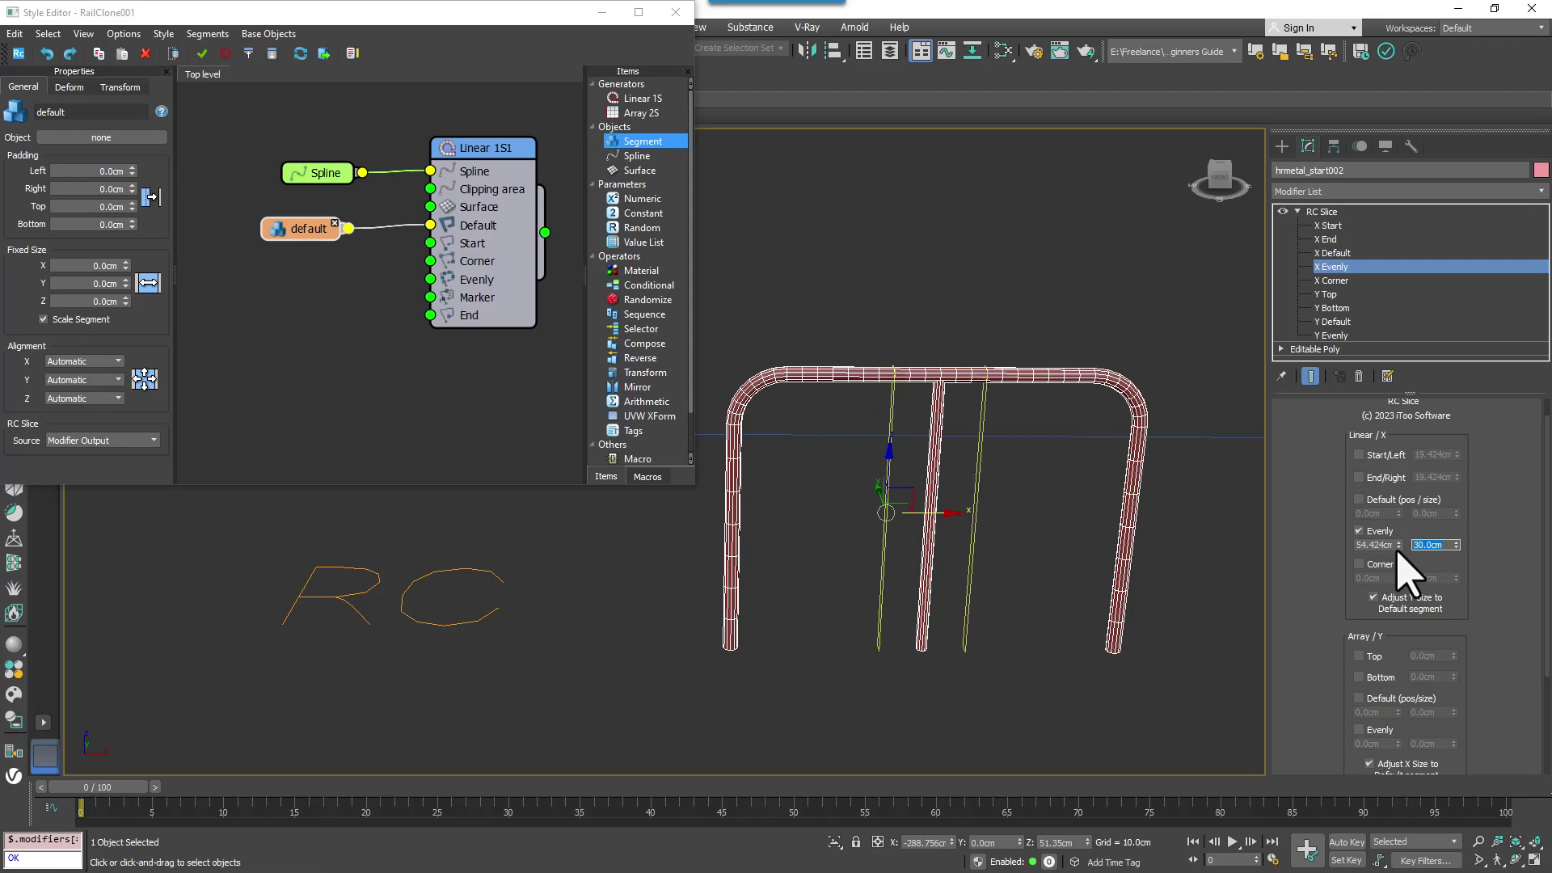
# Step: Place the X Default slice on the straight top rail at about 24.4 cm with size 30 cm, and enable the Start and End slices
pyautogui.click(1333, 253)
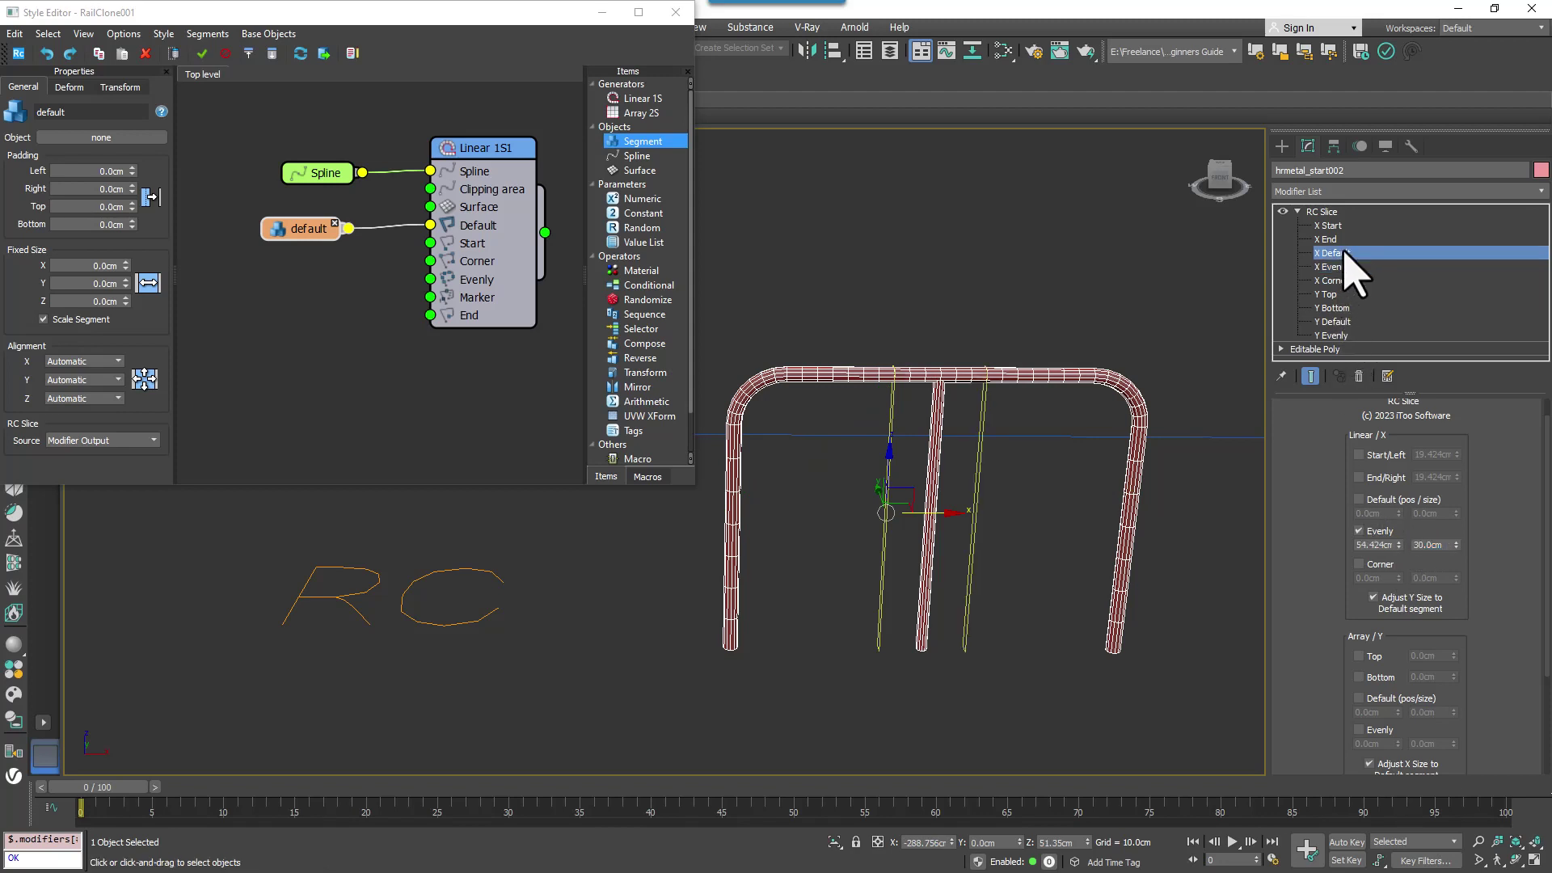
pyautogui.moveTo(755, 509); pyautogui.dragTo(803, 387)
pyautogui.click(1407, 501)
pyautogui.moveTo(1443, 514); pyautogui.dragTo(1408, 515)
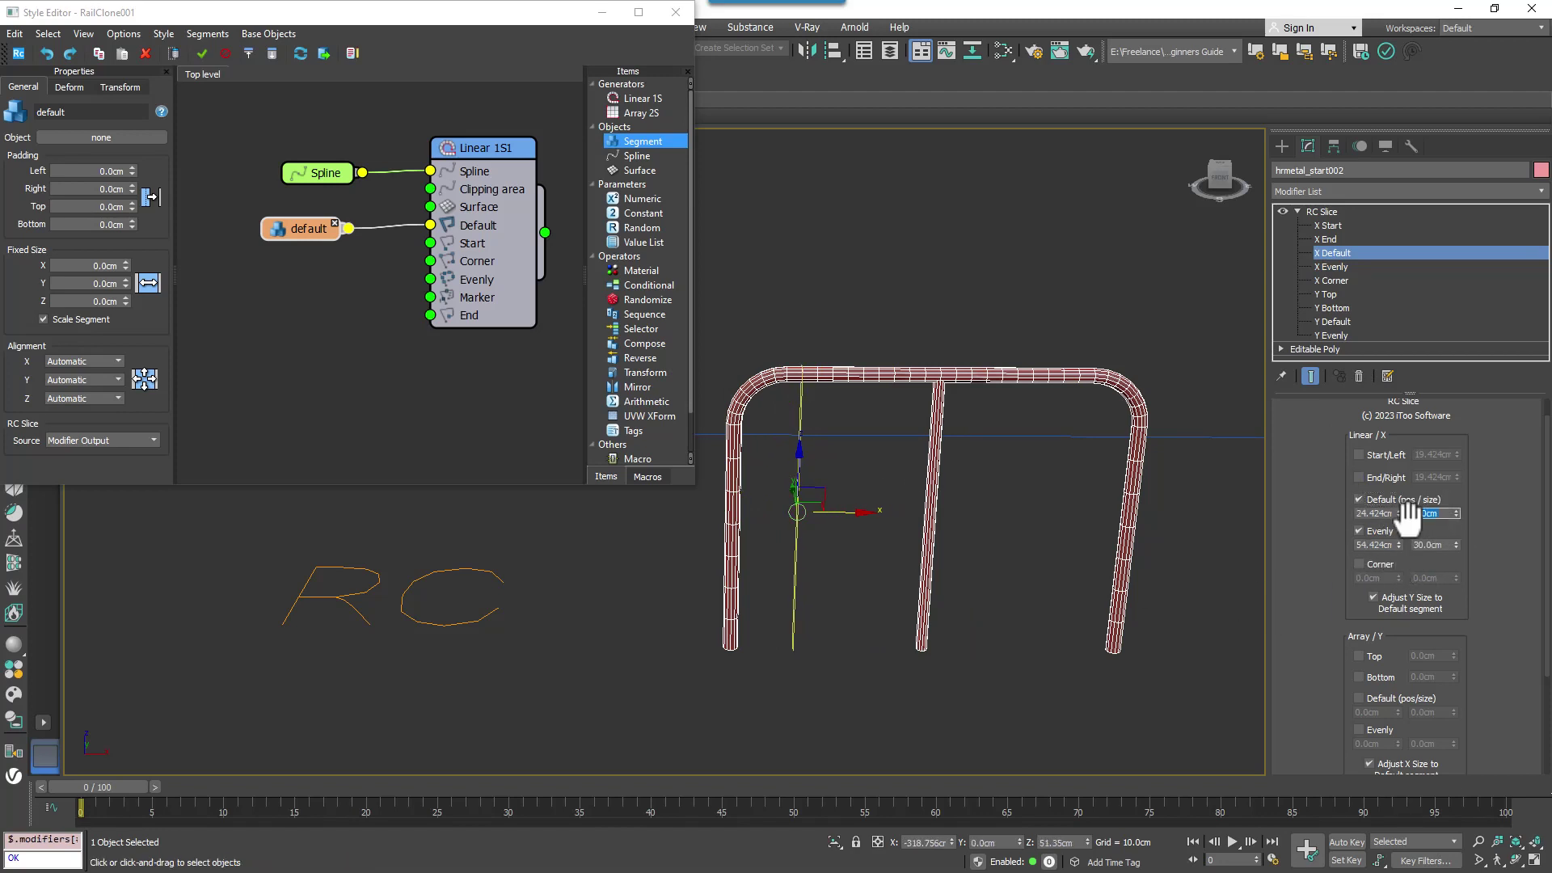
pyautogui.write('30')
pyautogui.press('Return')
pyautogui.click(1386, 477)
pyautogui.click(1384, 455)
# Step: Export the slices to scene objects using the name rcslice
pyautogui.scroll(-5, 1334, 683)
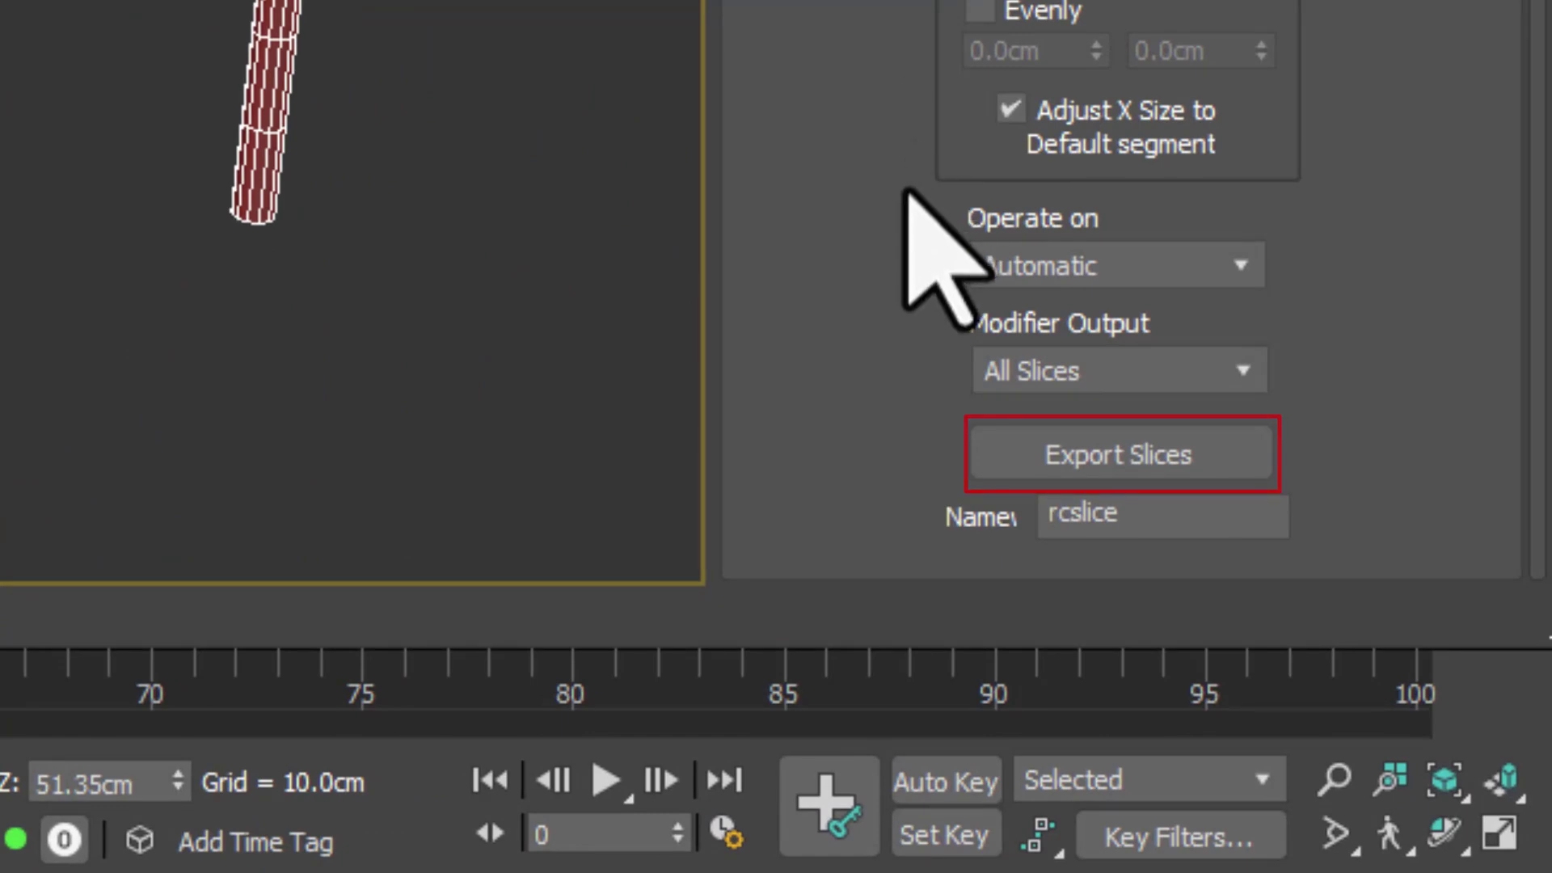
pyautogui.click(1021, 469)
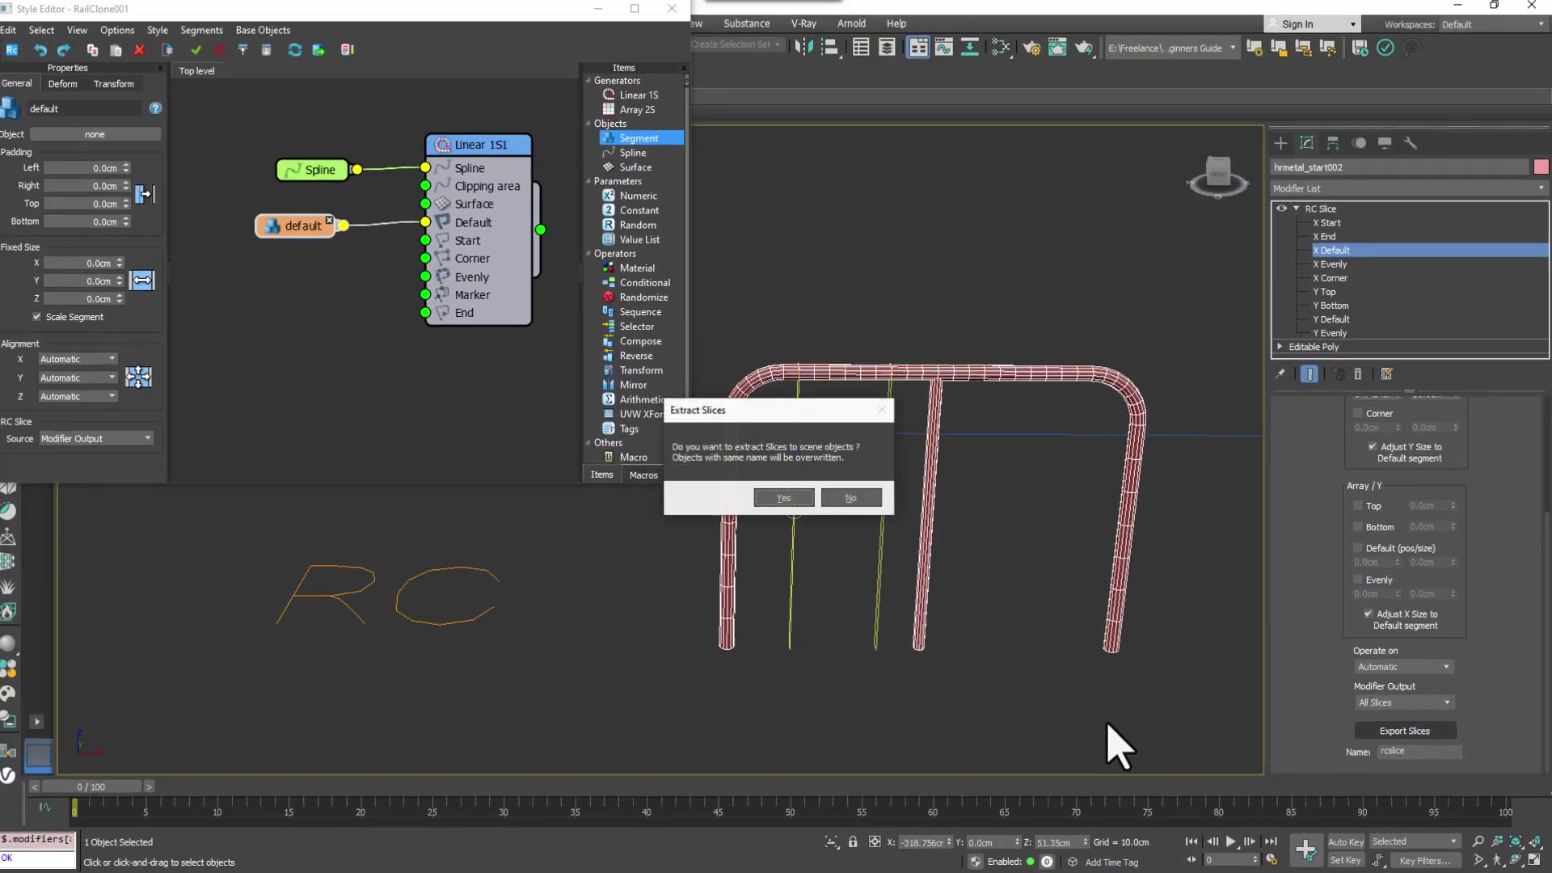
pyautogui.click(787, 500)
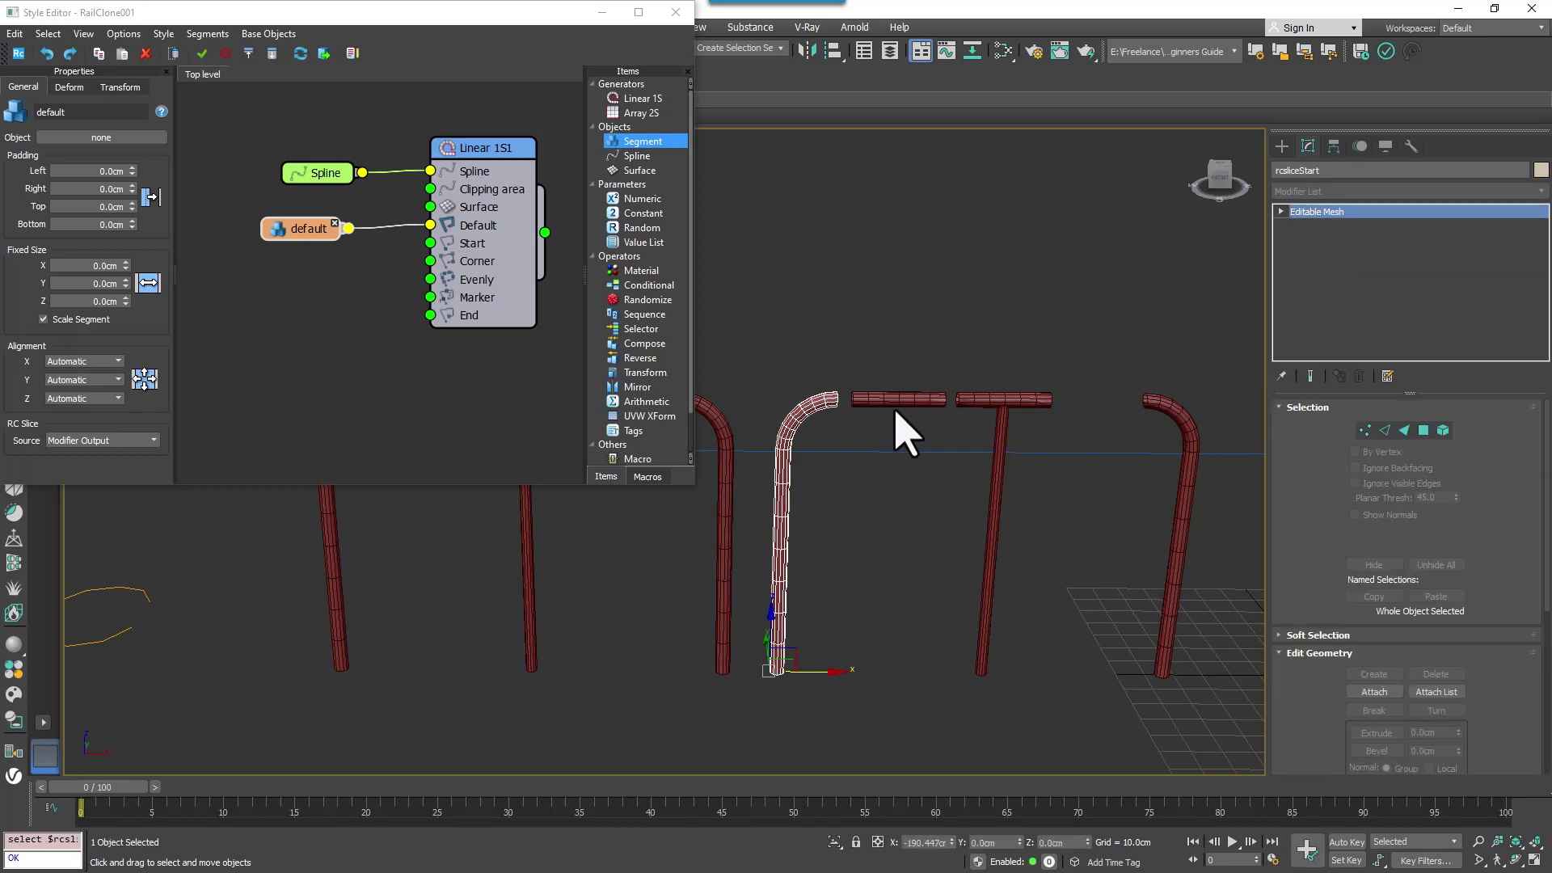
# Step: Check the exported Default, Evenly and End pieces one by one, and delete the exported slice objects
pyautogui.click(1003, 418)
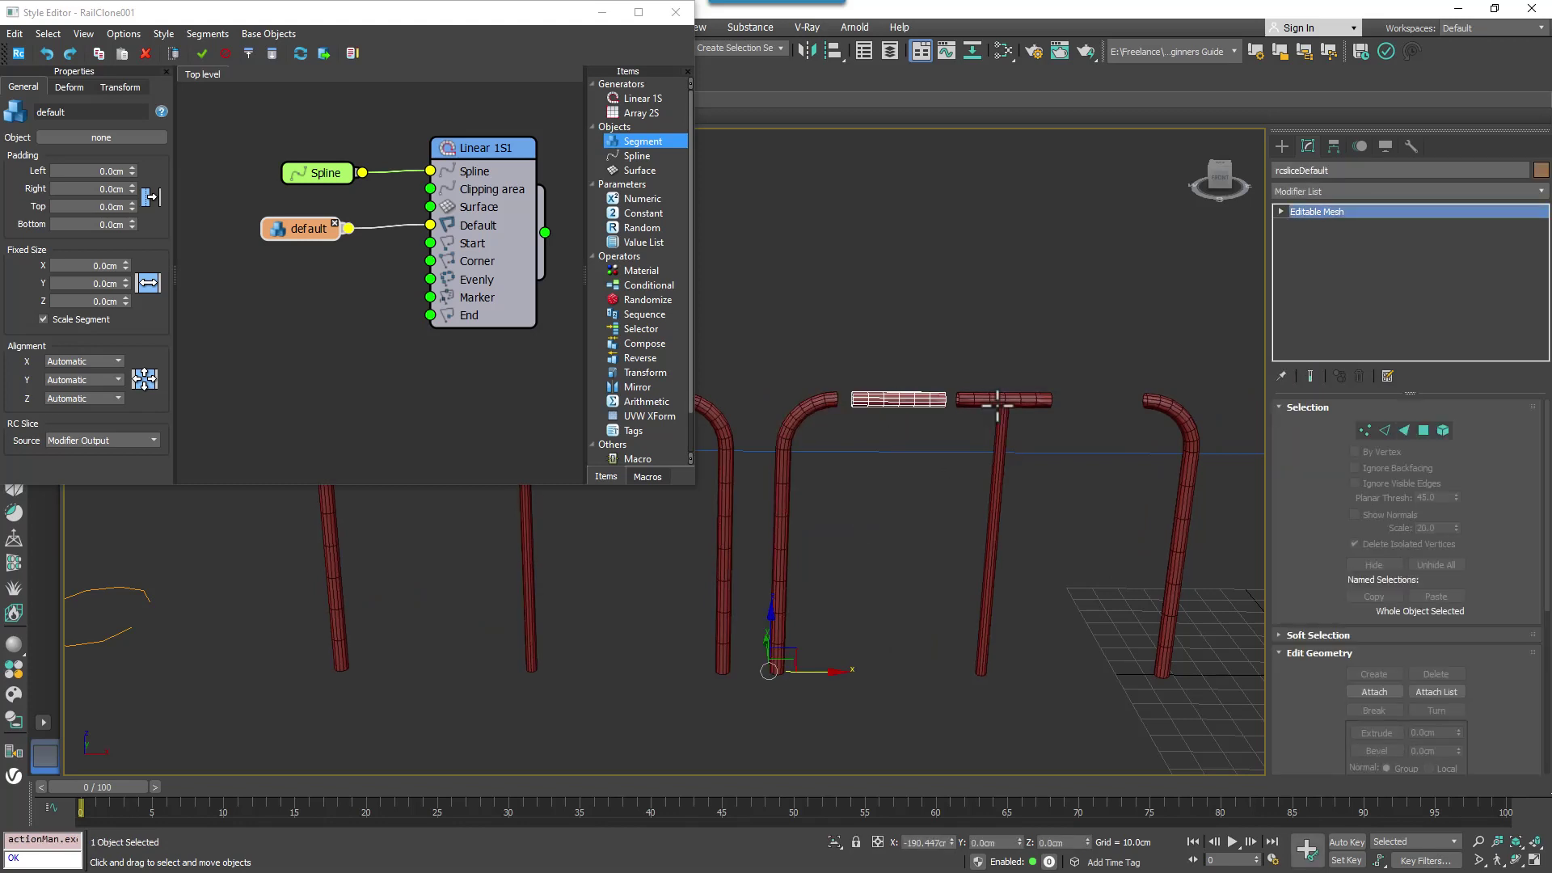
pyautogui.click(1161, 410)
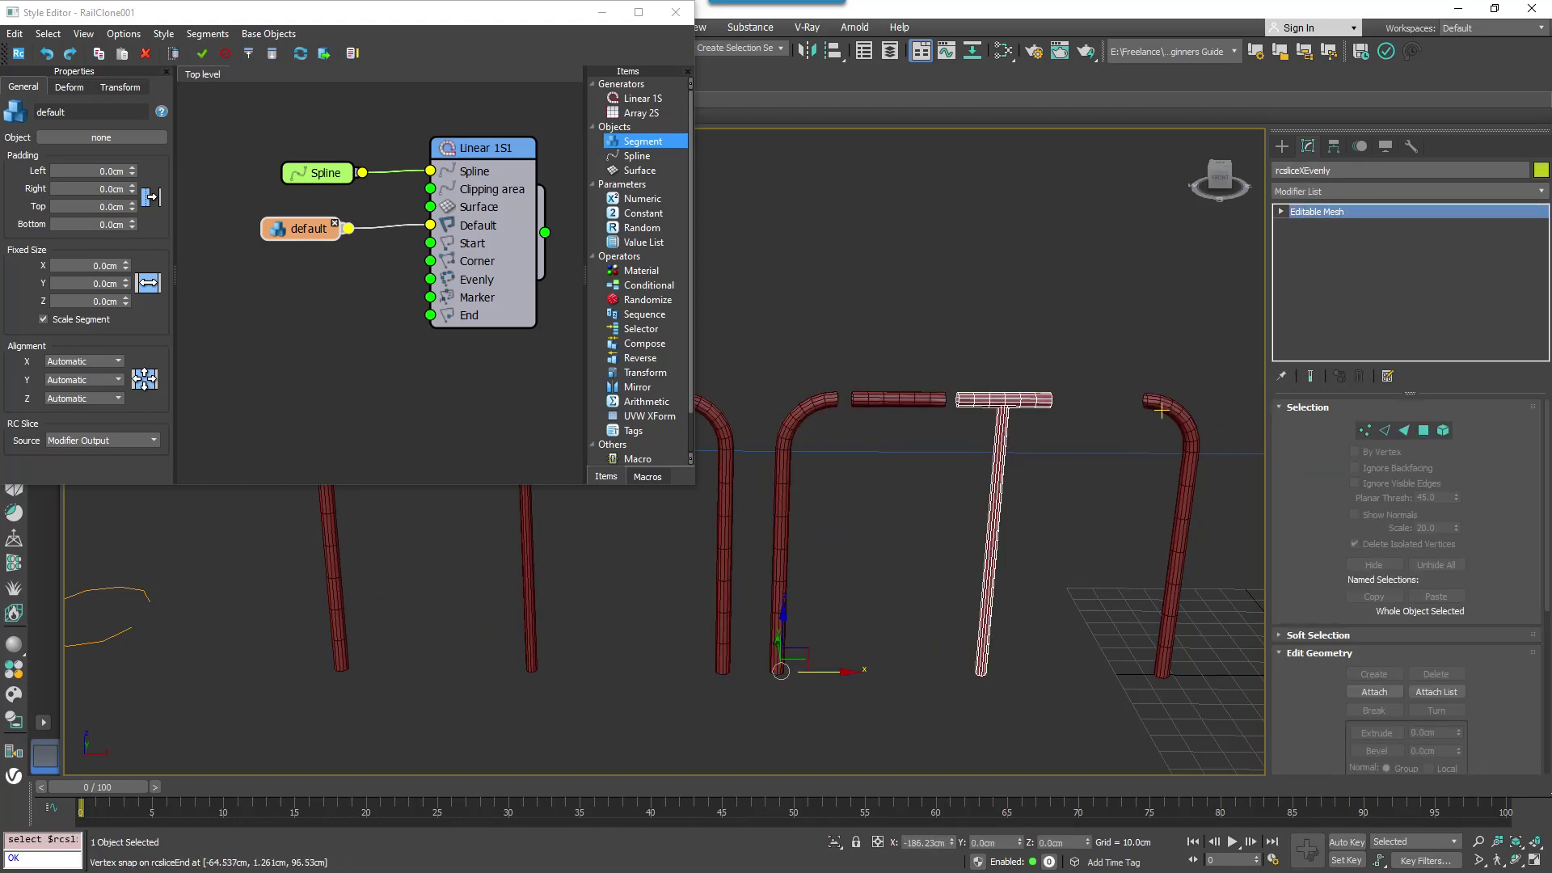
pyautogui.click(1162, 410)
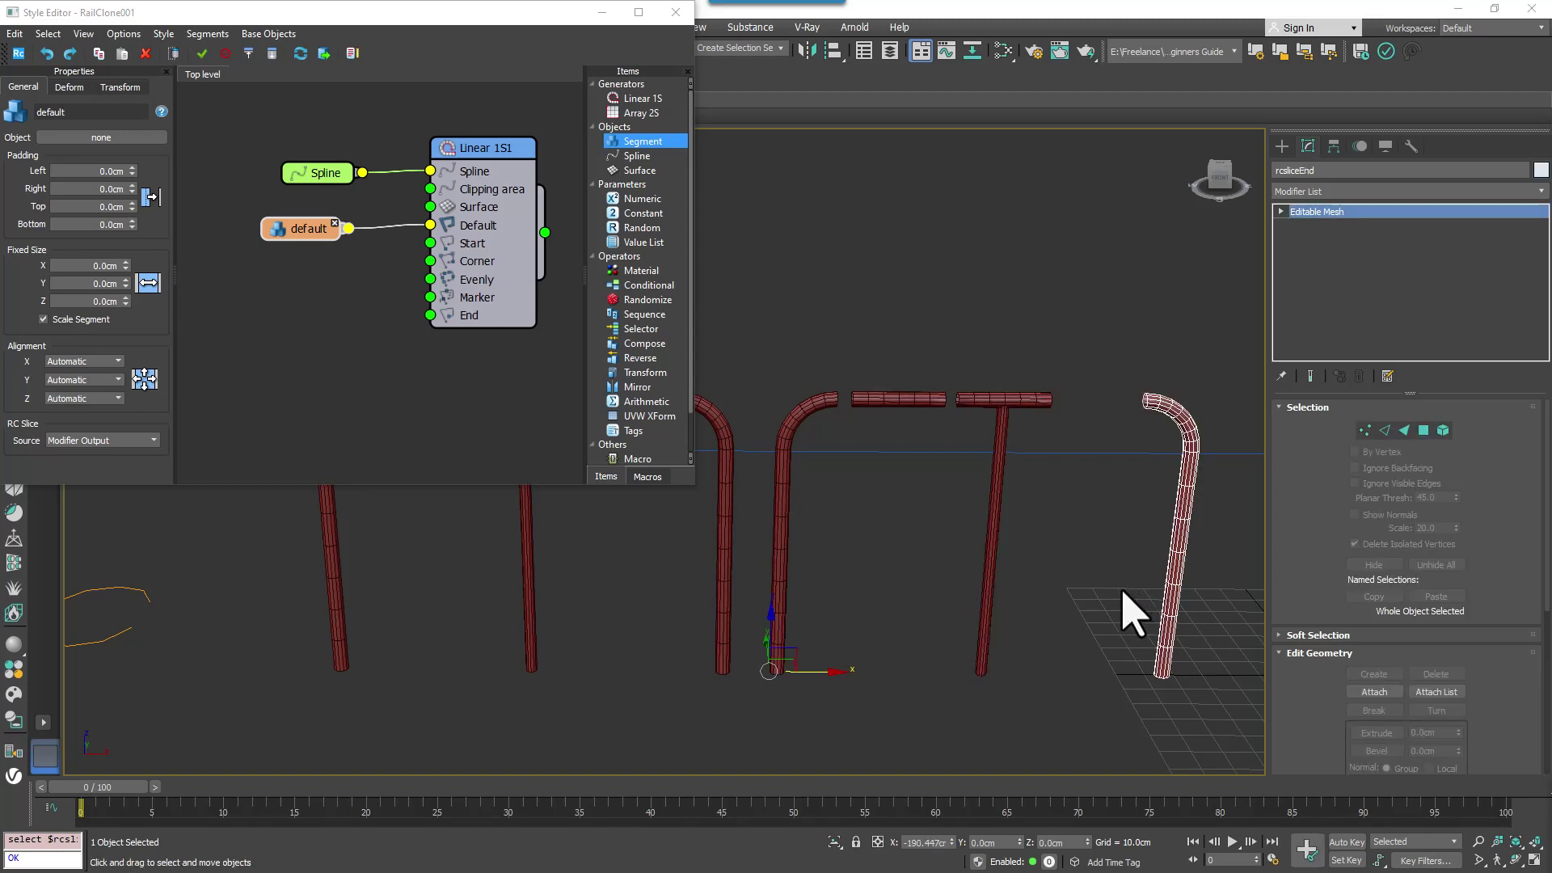
pyautogui.press('Delete')
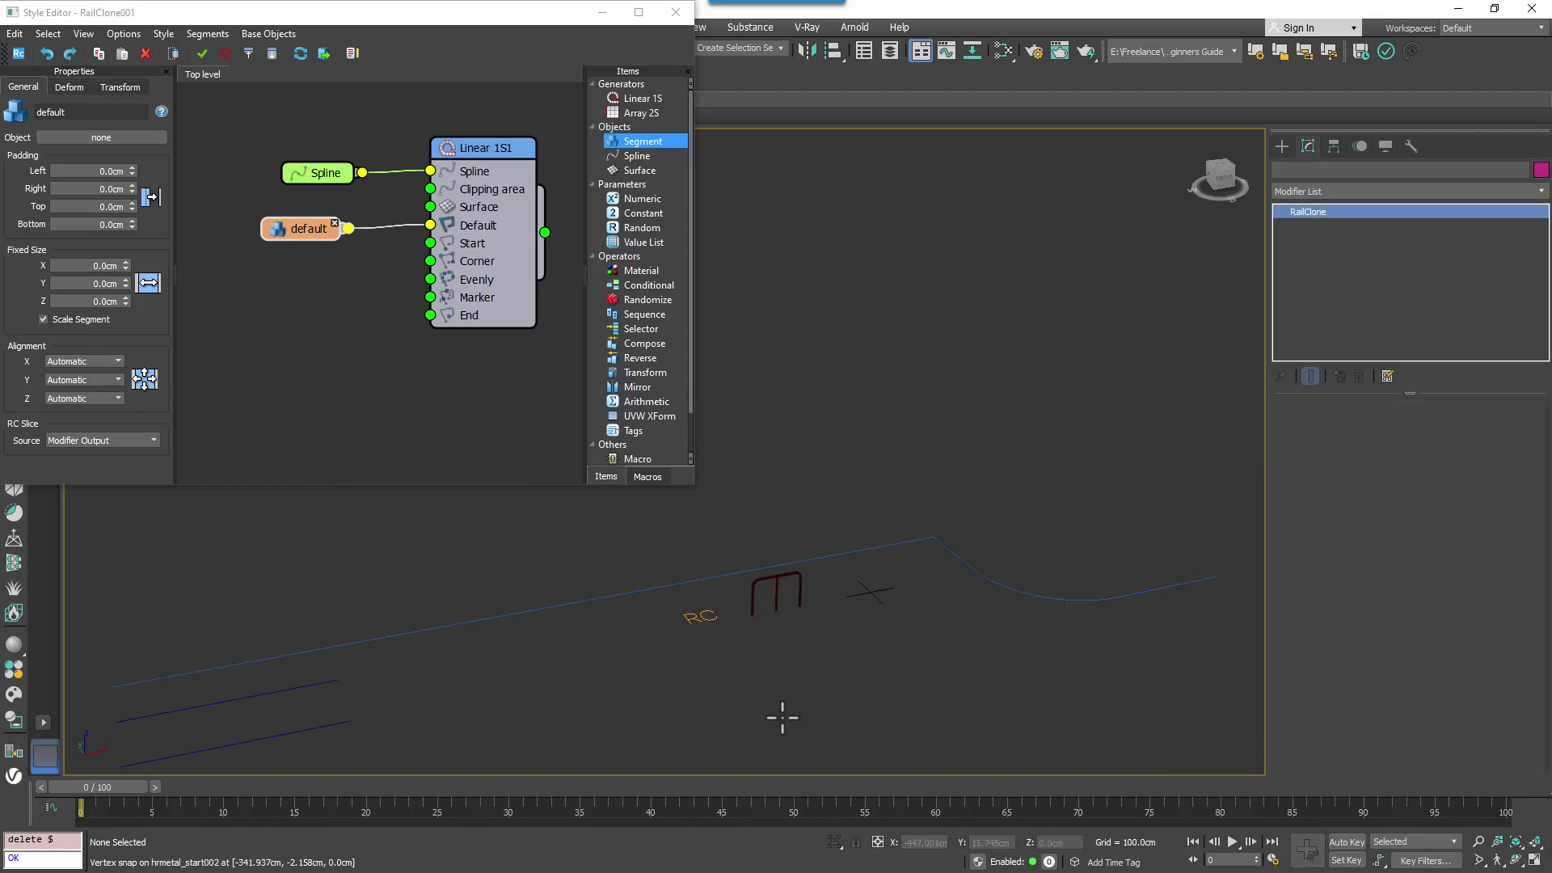
# Step: Select the RailClone object and set the default segment's Z alignment to Pivot
pyautogui.click(596, 498)
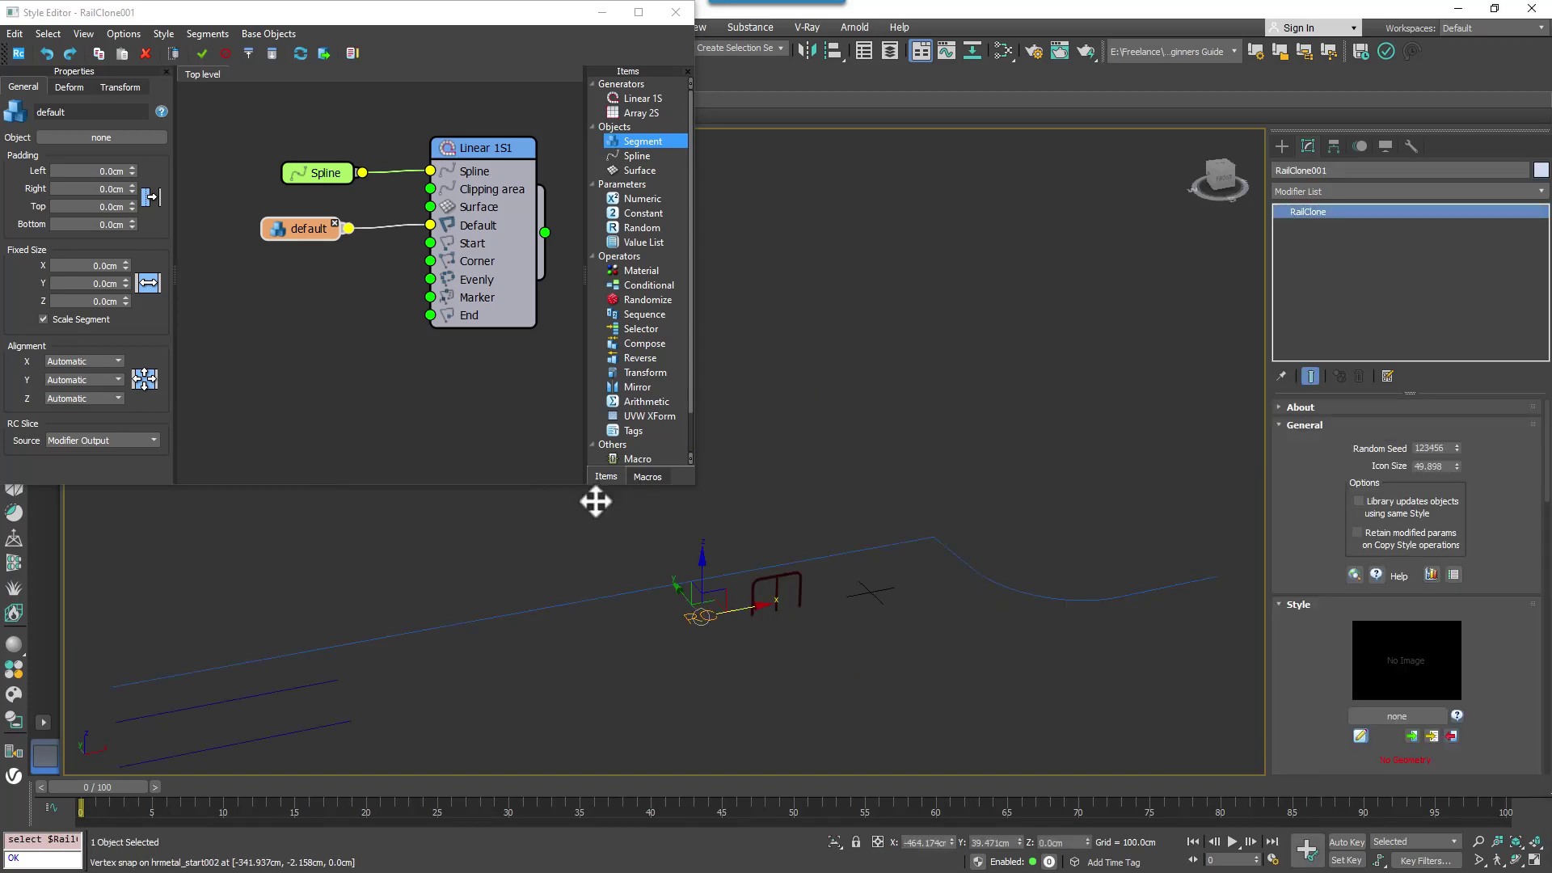
pyautogui.click(312, 234)
pyautogui.click(81, 398)
pyautogui.click(81, 441)
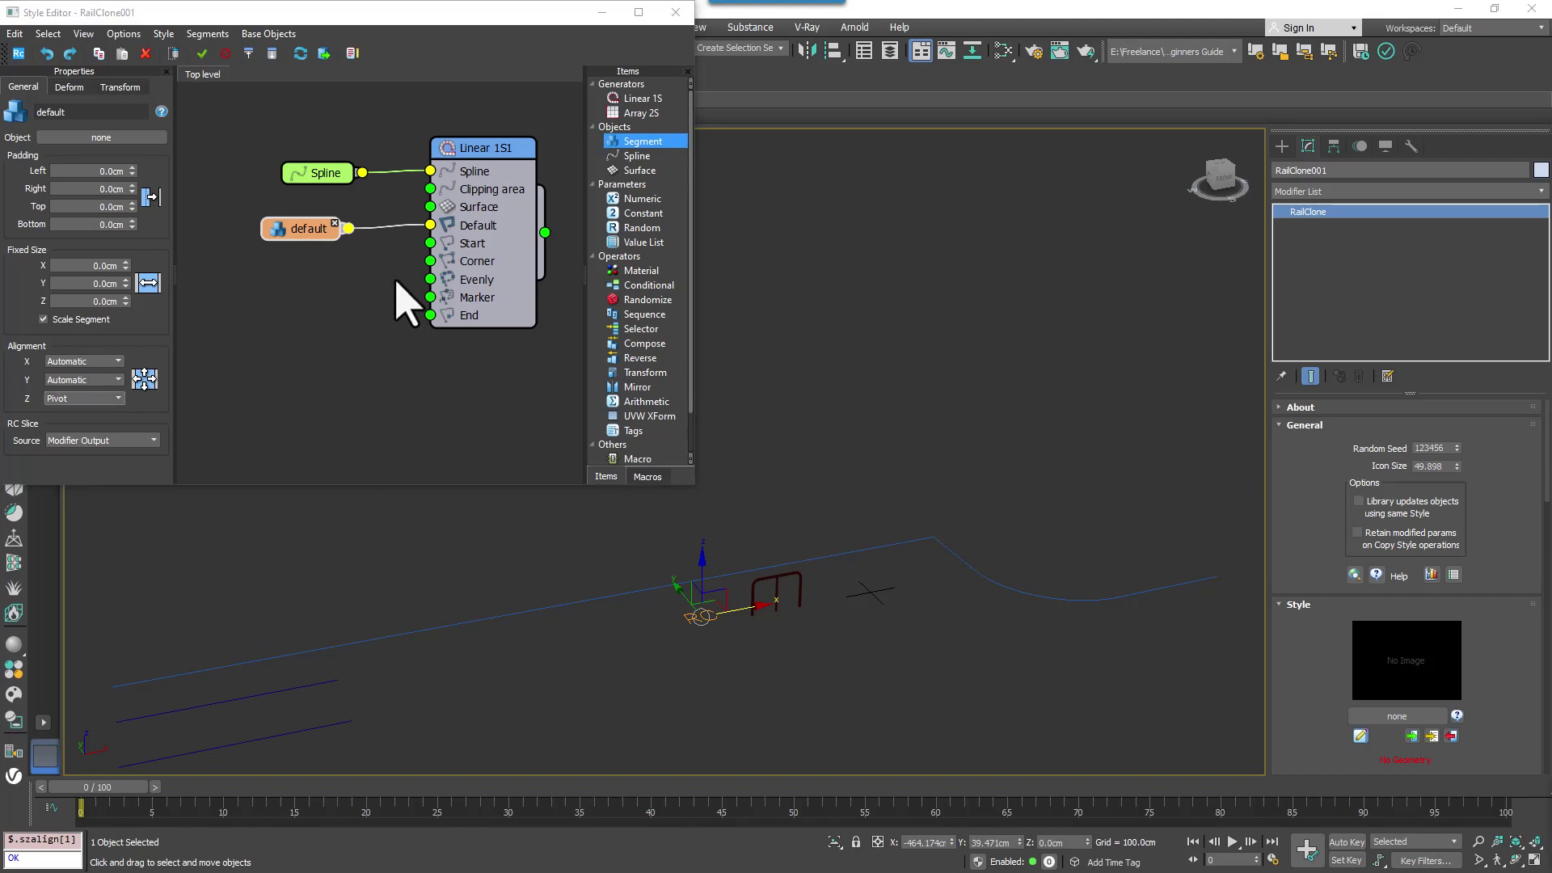
# Step: Rewire the segment from the generator's Default input to Start and assign hrmetal_start002 as its source object
pyautogui.click(426, 227)
pyautogui.moveTo(427, 227); pyautogui.dragTo(429, 243)
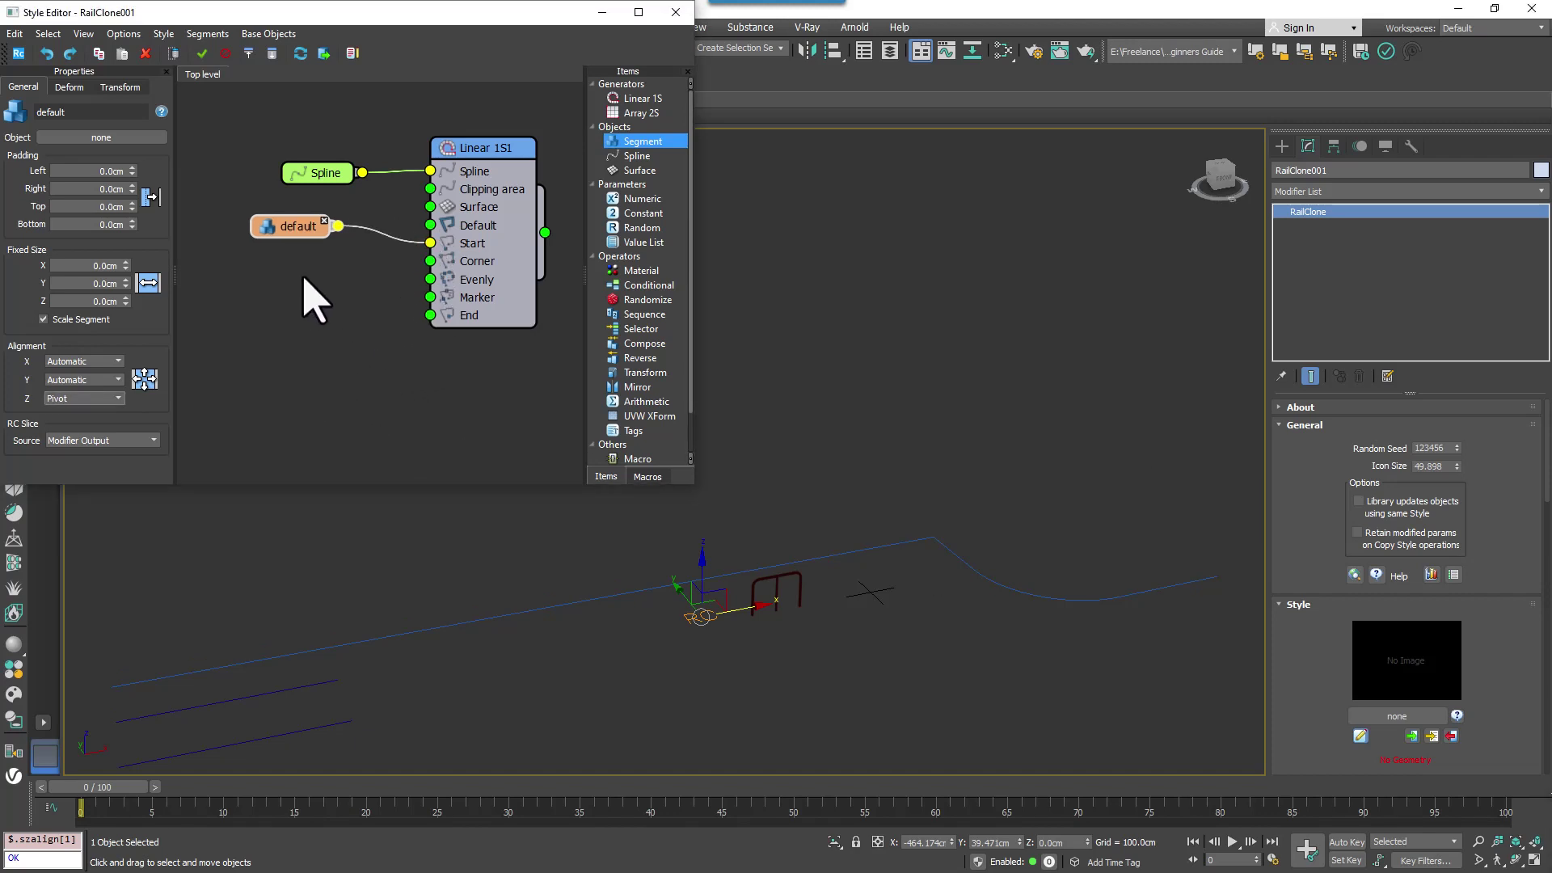
pyautogui.moveTo(284, 232); pyautogui.dragTo(274, 249)
pyautogui.click(104, 138)
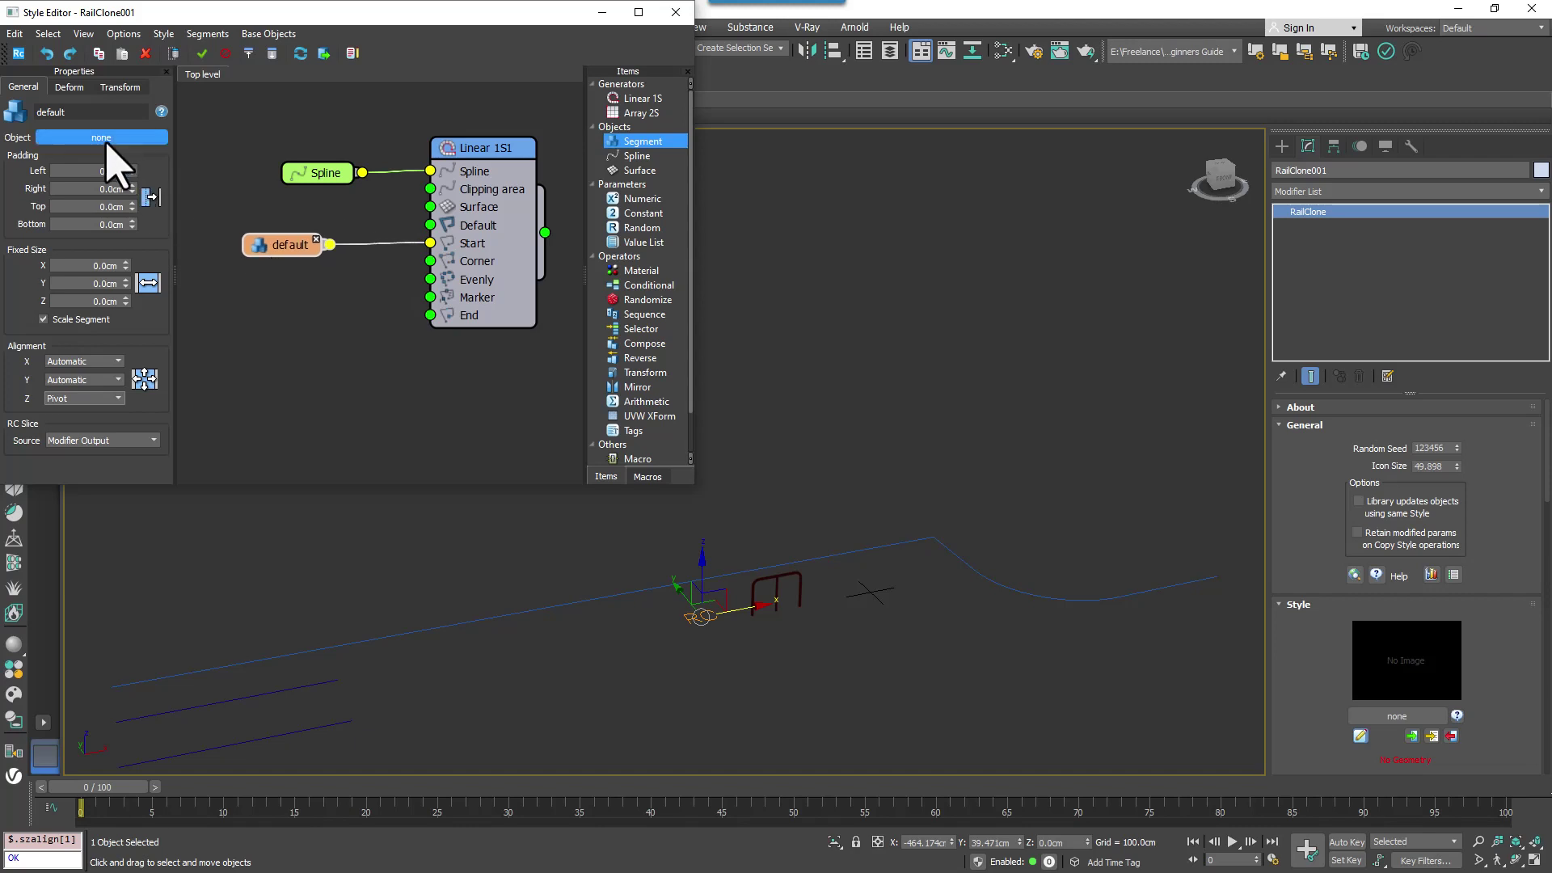
pyautogui.click(754, 588)
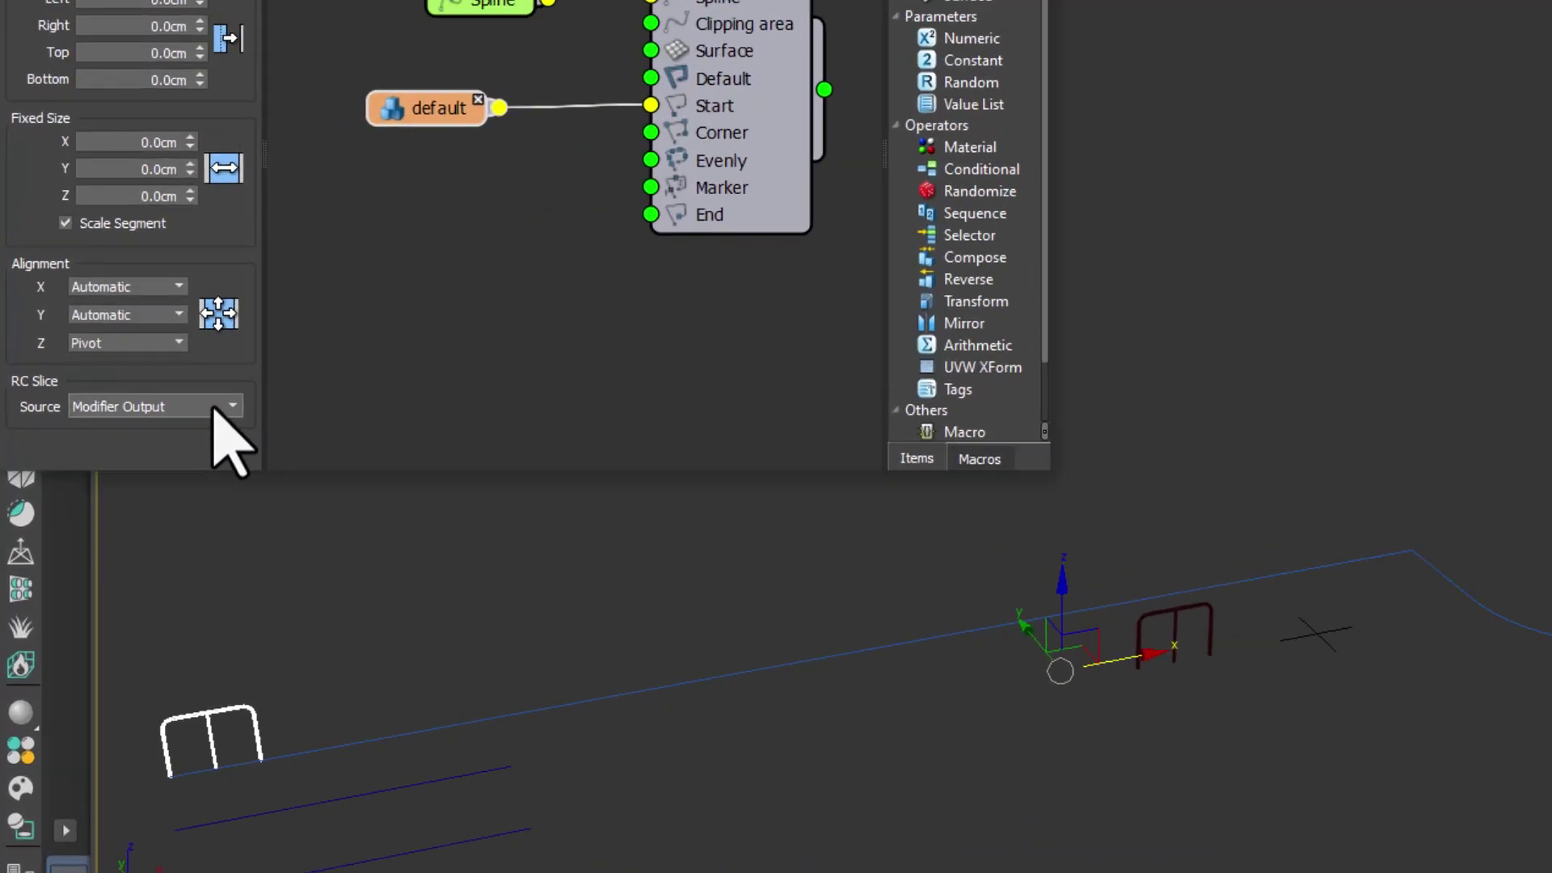
# Step: Set the Start segment's RC Slice source to Start and check the piece at the beginning of the path
pyautogui.click(139, 441)
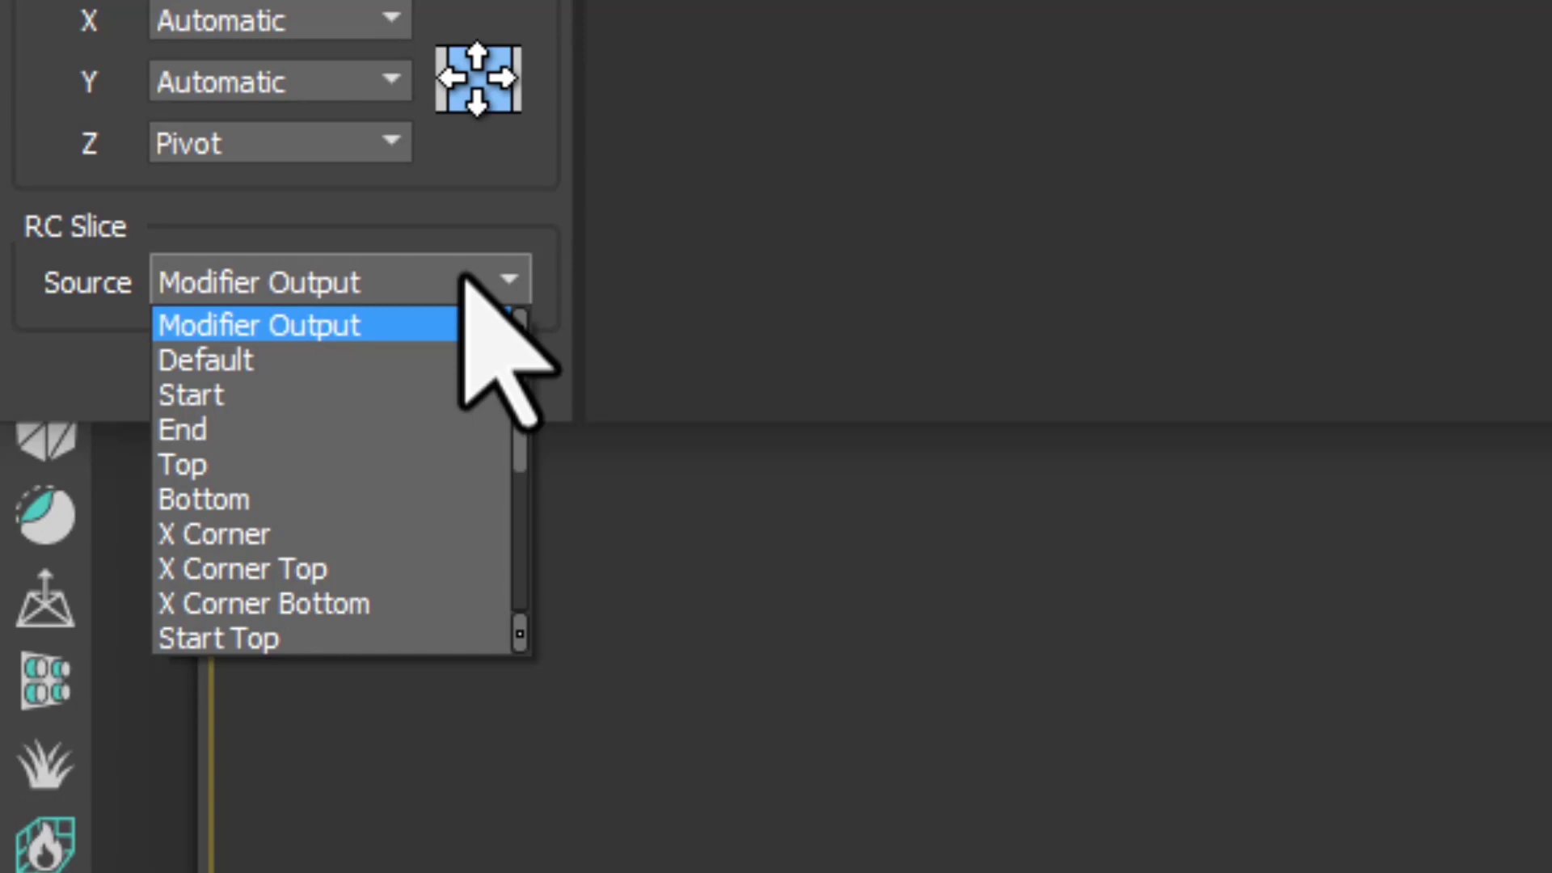
pyautogui.click(423, 395)
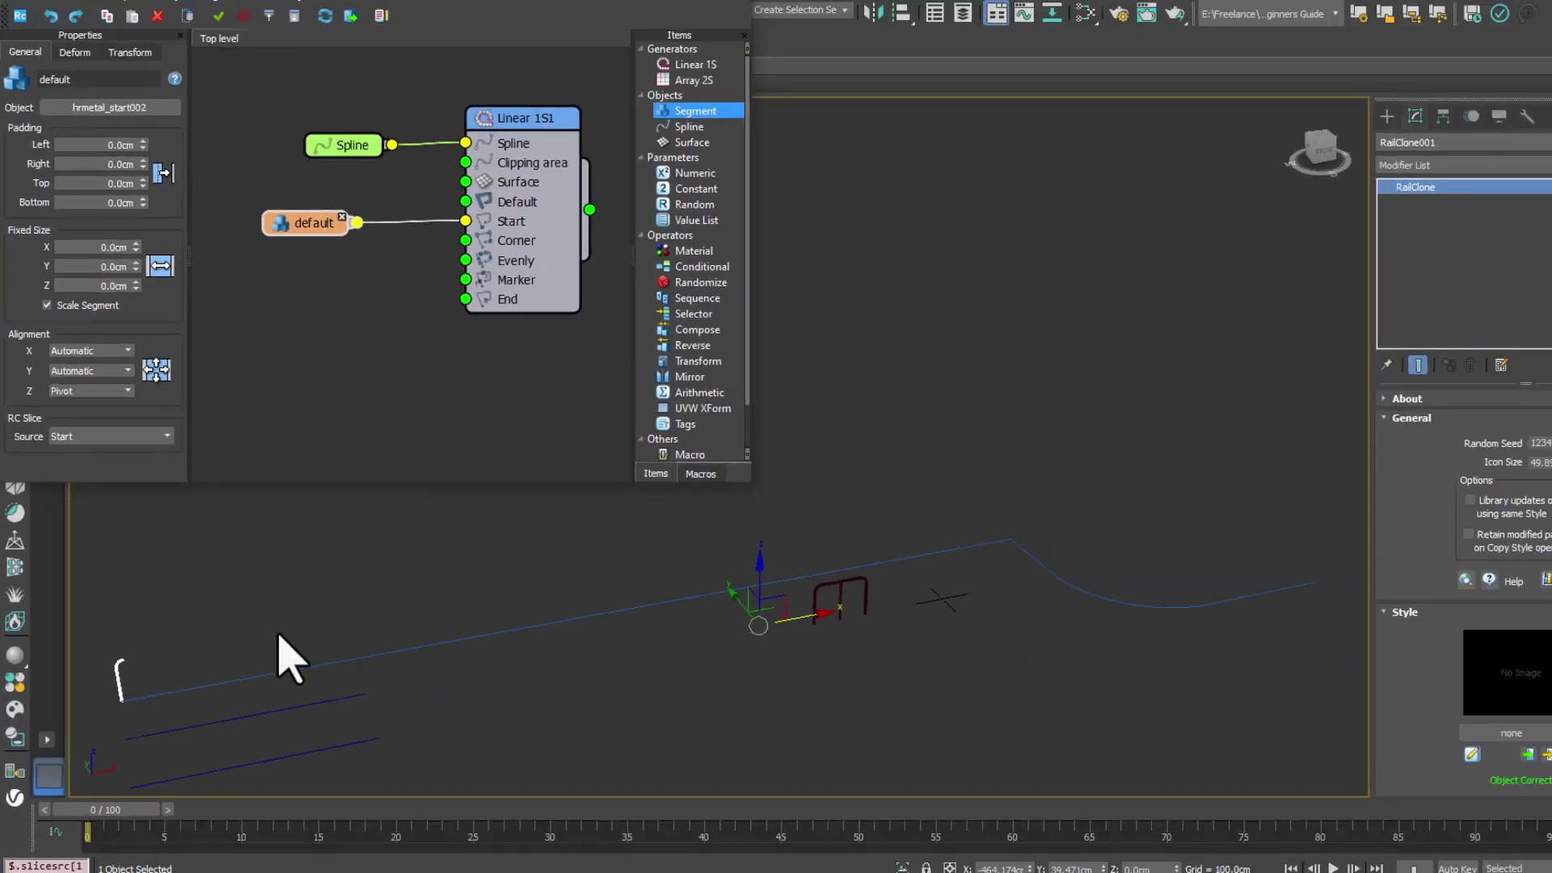
pyautogui.scroll(5, 152, 715)
pyautogui.moveTo(220, 698); pyautogui.dragTo(370, 707, button='middle')
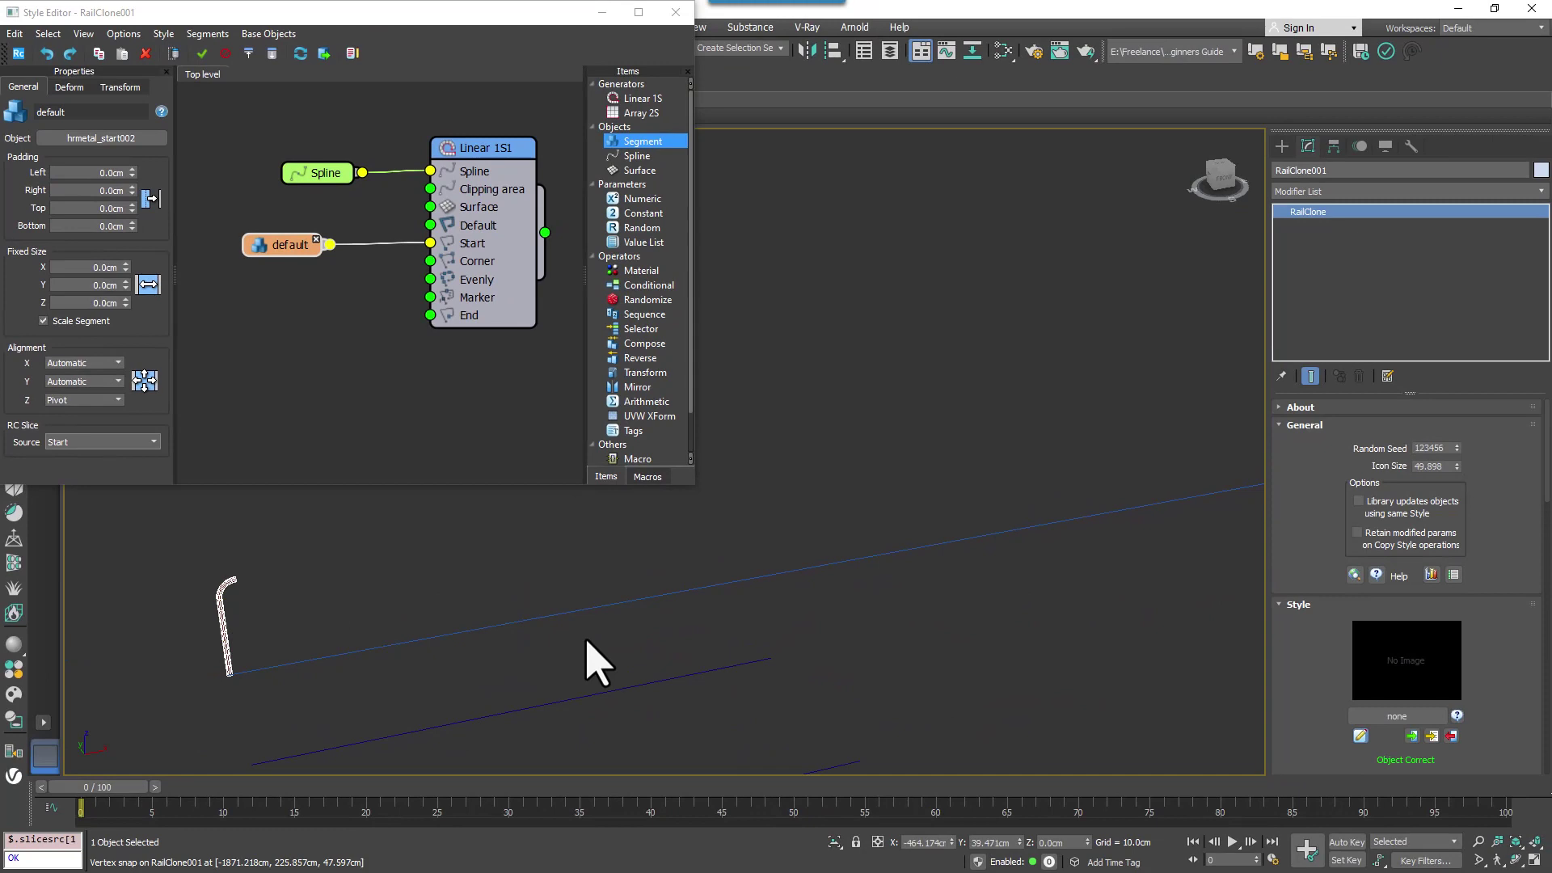
# Step: Copy the segment, wire the copy to the generator's End input and set its RC Slice source to End
pyautogui.keyDown('shift'); pyautogui.moveTo(287, 244); pyautogui.dragTo(287, 319); pyautogui.keyUp('shift')
pyautogui.moveTo(930, 671); pyautogui.dragTo(499, 672, button='middle')
pyautogui.moveTo(324, 319); pyautogui.dragTo(431, 317)
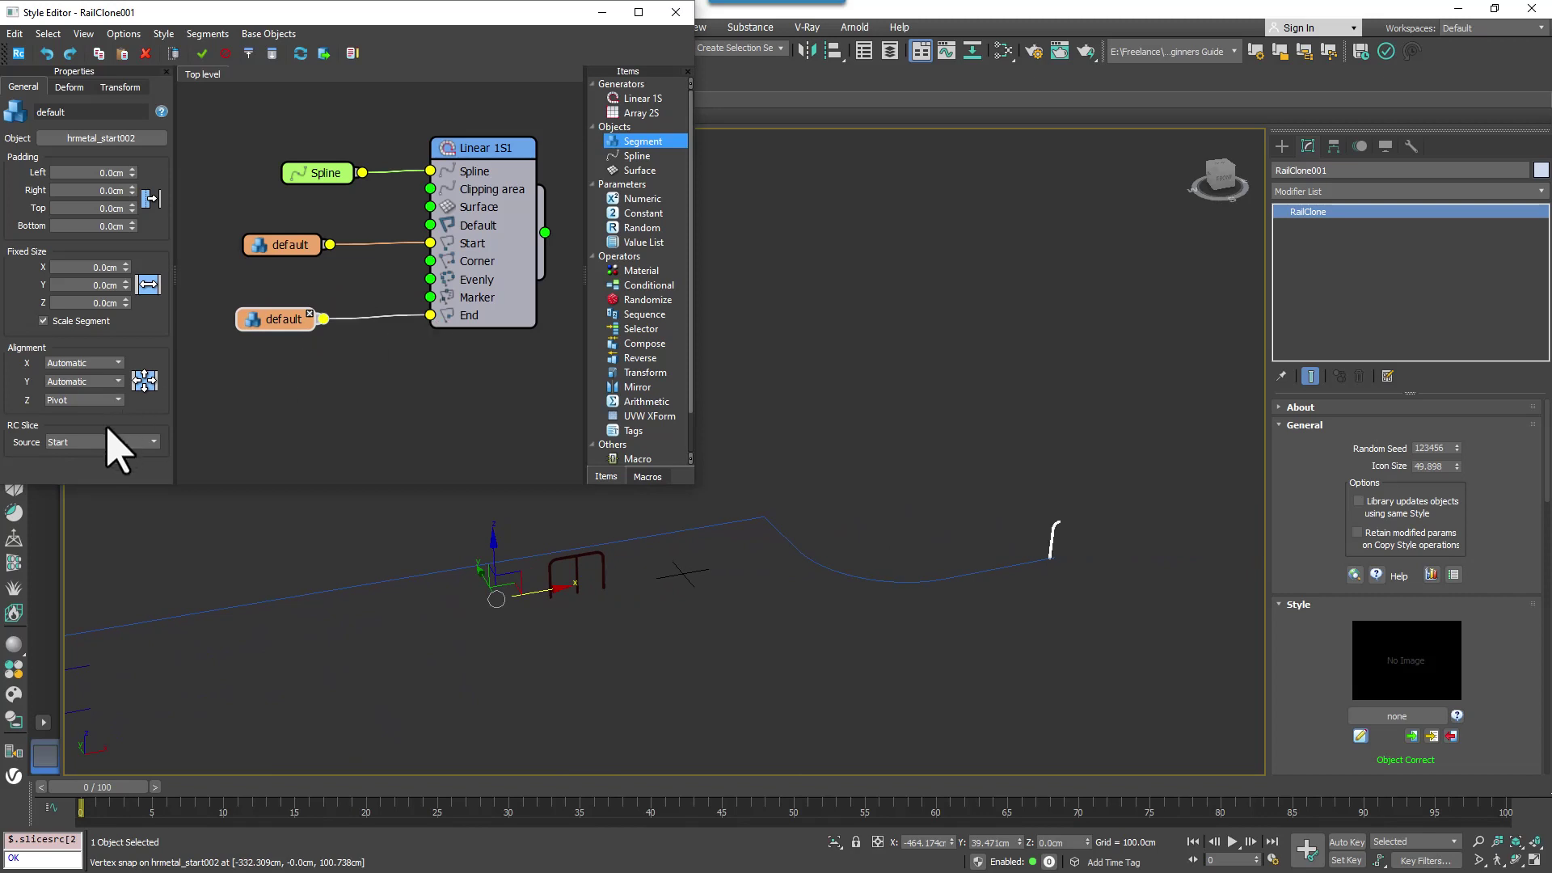
pyautogui.click(91, 442)
pyautogui.click(81, 487)
pyautogui.scroll(5, 1051, 543)
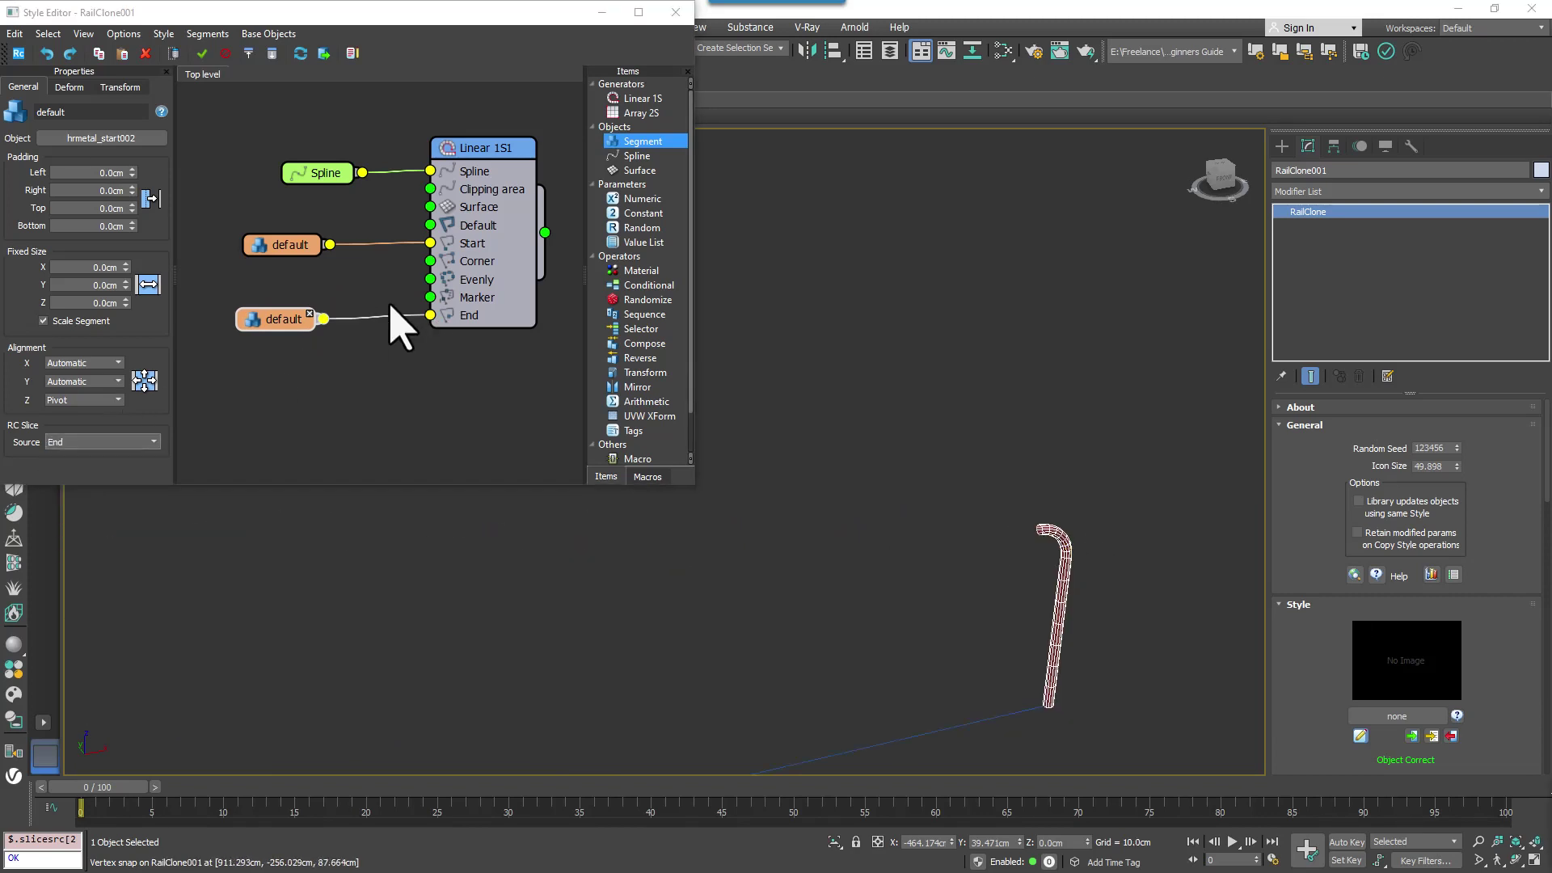
# Step: Copy another segment, wire it to the generator's Default input and set its RC Slice source to Default
pyautogui.moveTo(433, 365); pyautogui.dragTo(485, 351, button='middle')
pyautogui.scroll(-5, 881, 531)
pyautogui.moveTo(883, 535); pyautogui.dragTo(1047, 562, button='middle')
pyautogui.moveTo(324, 234)
pyautogui.keyDown('shift'); pyautogui.mouseDown()
pyautogui.moveTo(324, 209)
pyautogui.moveTo(501, 223)
pyautogui.moveTo(482, 211)
pyautogui.mouseUp(); pyautogui.keyUp('shift')
pyautogui.click(90, 443)
pyautogui.click(81, 459)
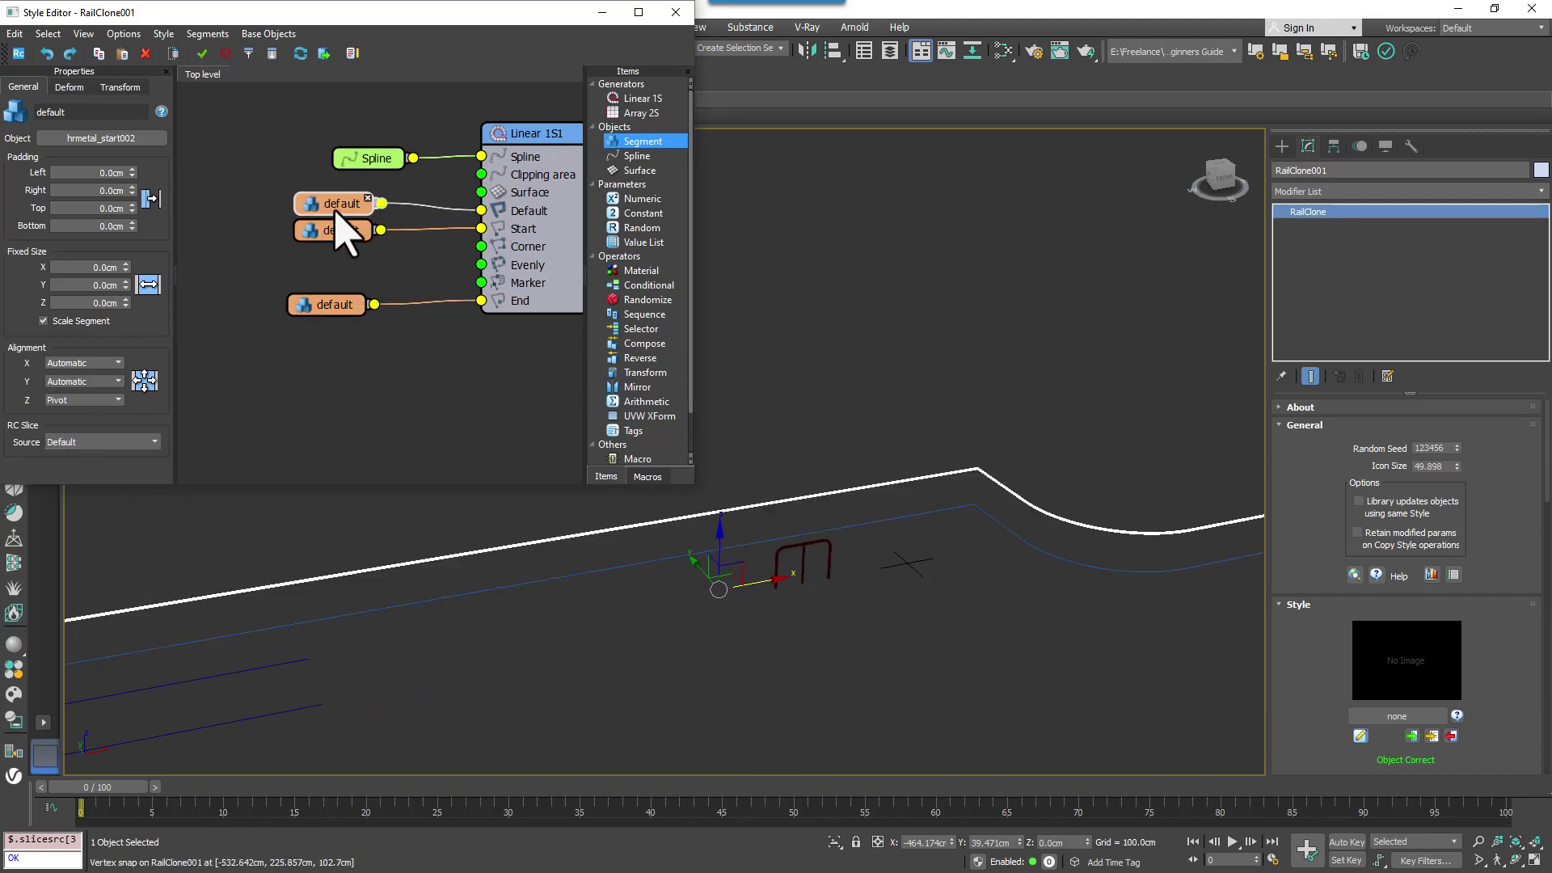
# Step: Copy a segment to the generator's Evenly input and set its RC Slice source to X Evenly
pyautogui.moveTo(337, 230)
pyautogui.keyDown('shift'); pyautogui.mouseDown()
pyautogui.moveTo(332, 268)
pyautogui.moveTo(475, 277)
pyautogui.moveTo(482, 265)
pyautogui.mouseUp(); pyautogui.keyUp('shift')
pyautogui.click(139, 442)
pyautogui.click(113, 528)
pyautogui.click(671, 497)
# Step: Try Evenly rule distances of 200 cm and 50 cm on the Linear 1S generator, and set the distance back to 100 cm
pyautogui.click(518, 215)
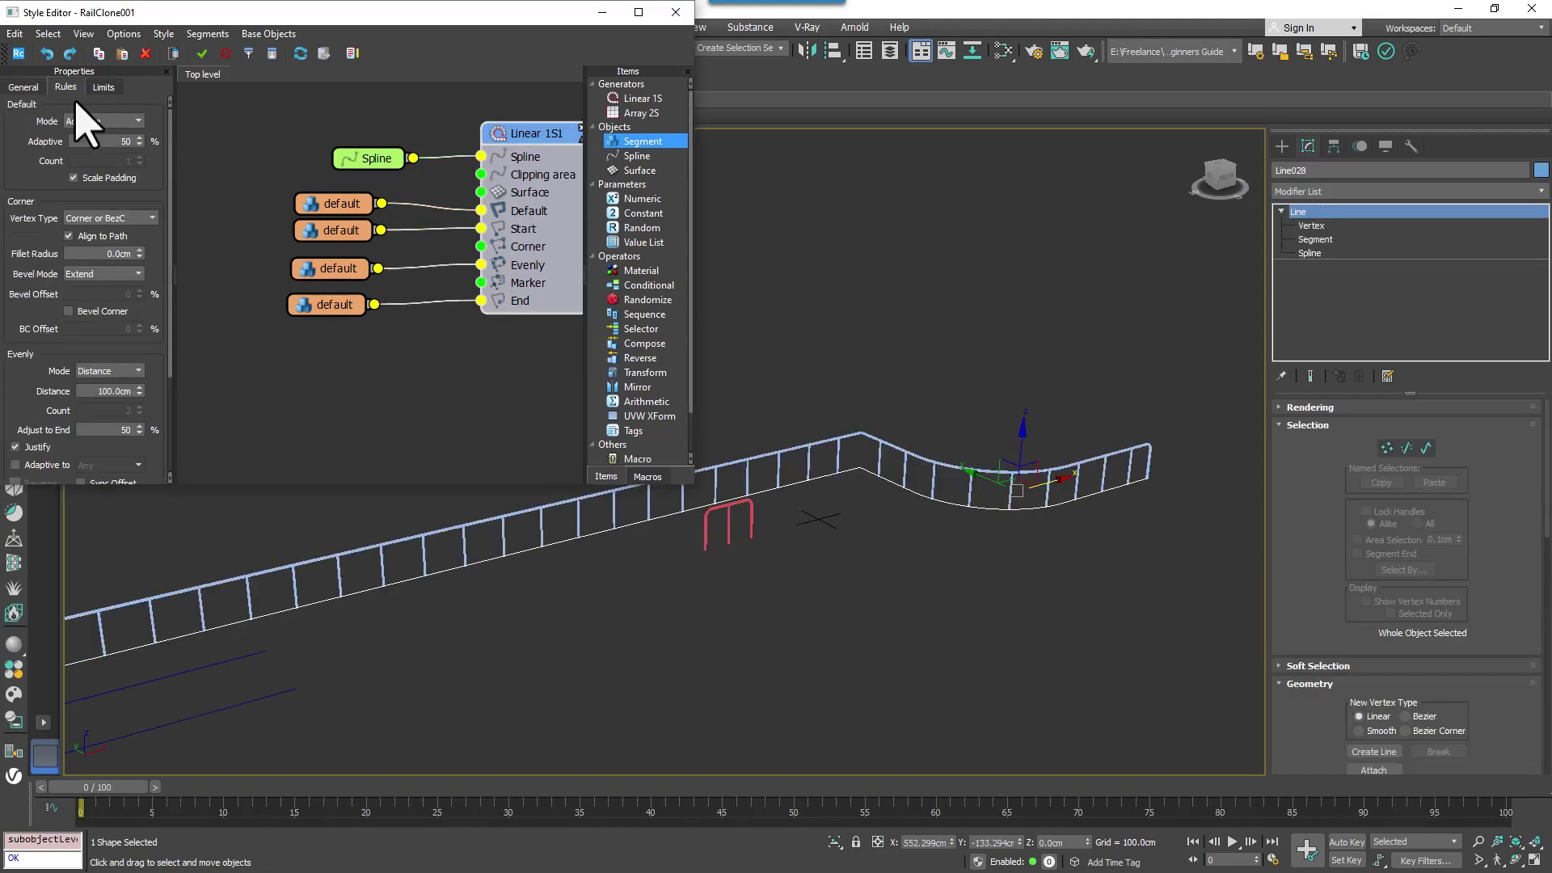
pyautogui.doubleClick(105, 391)
pyautogui.press('Return')
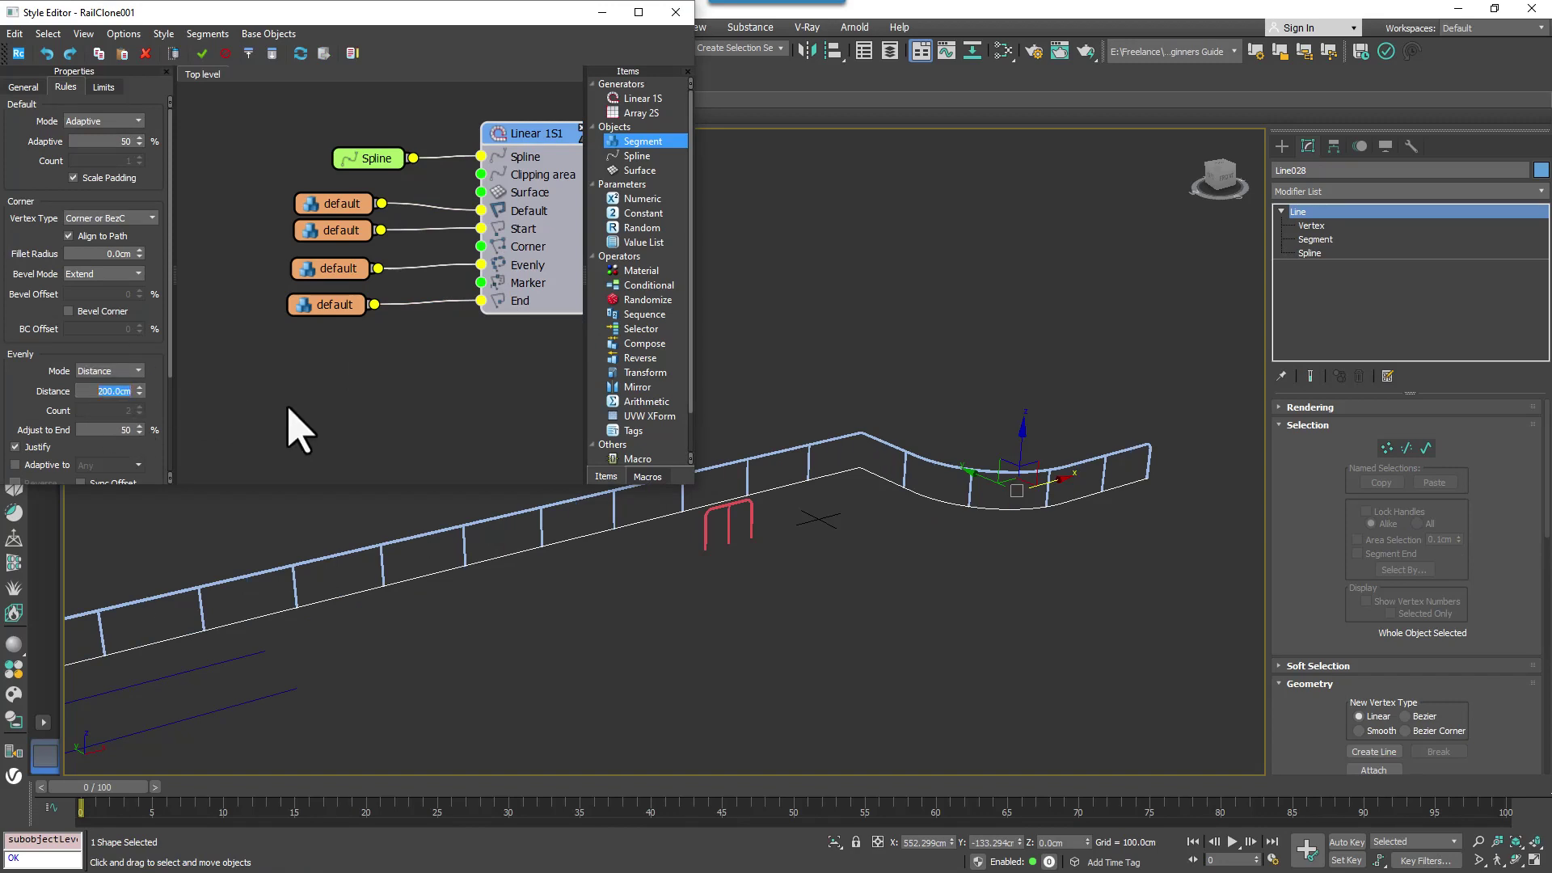
pyautogui.write('100')
pyautogui.press('Return')
pyautogui.write('50')
pyautogui.press('Return')
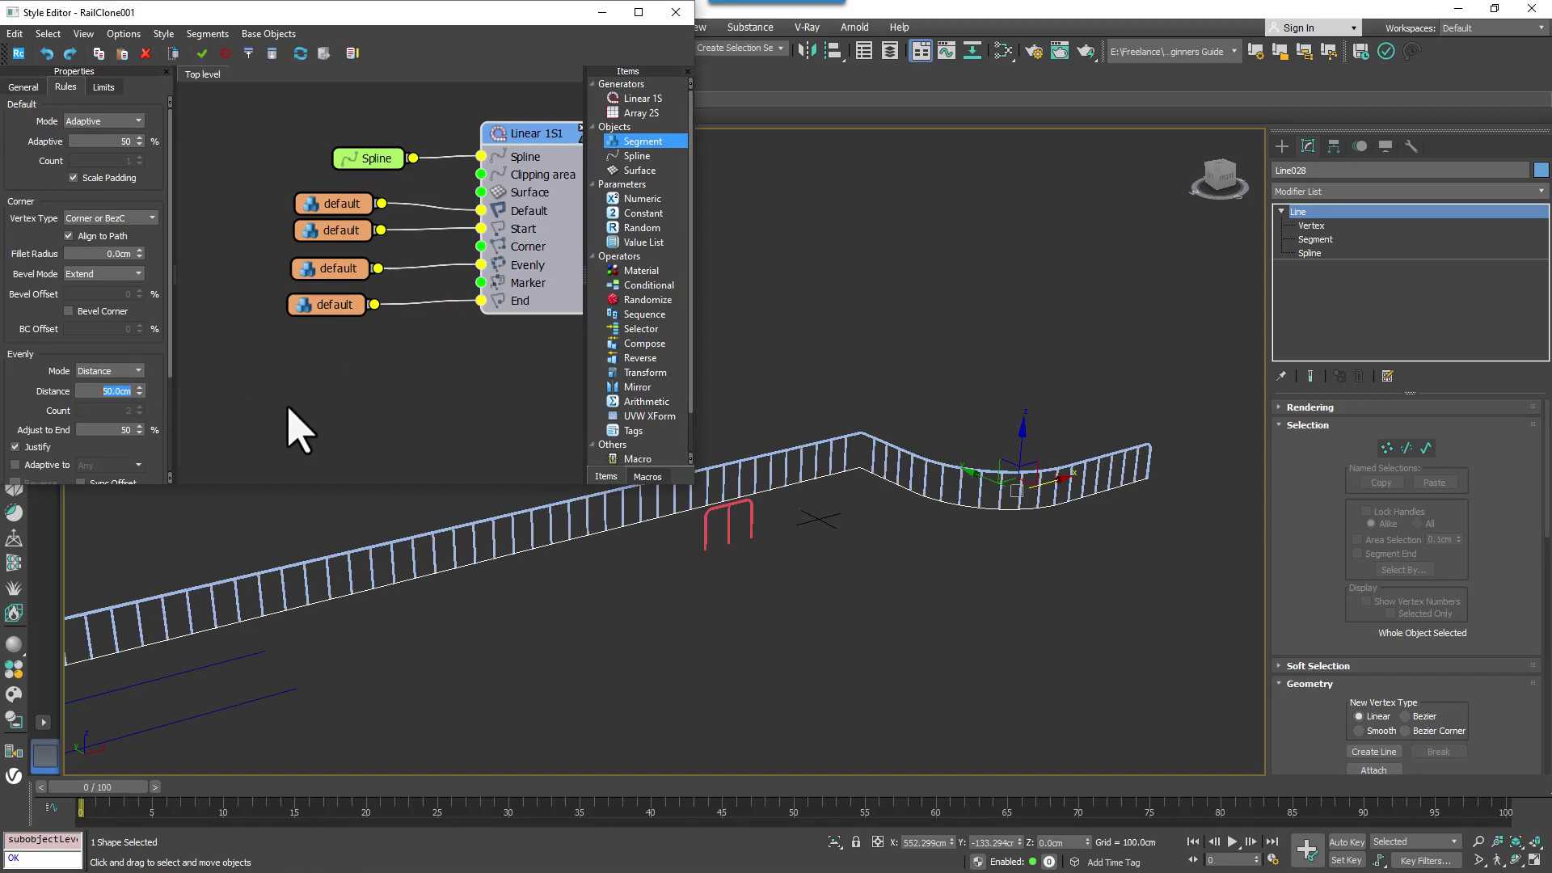
pyautogui.write('100')
pyautogui.press('Return')
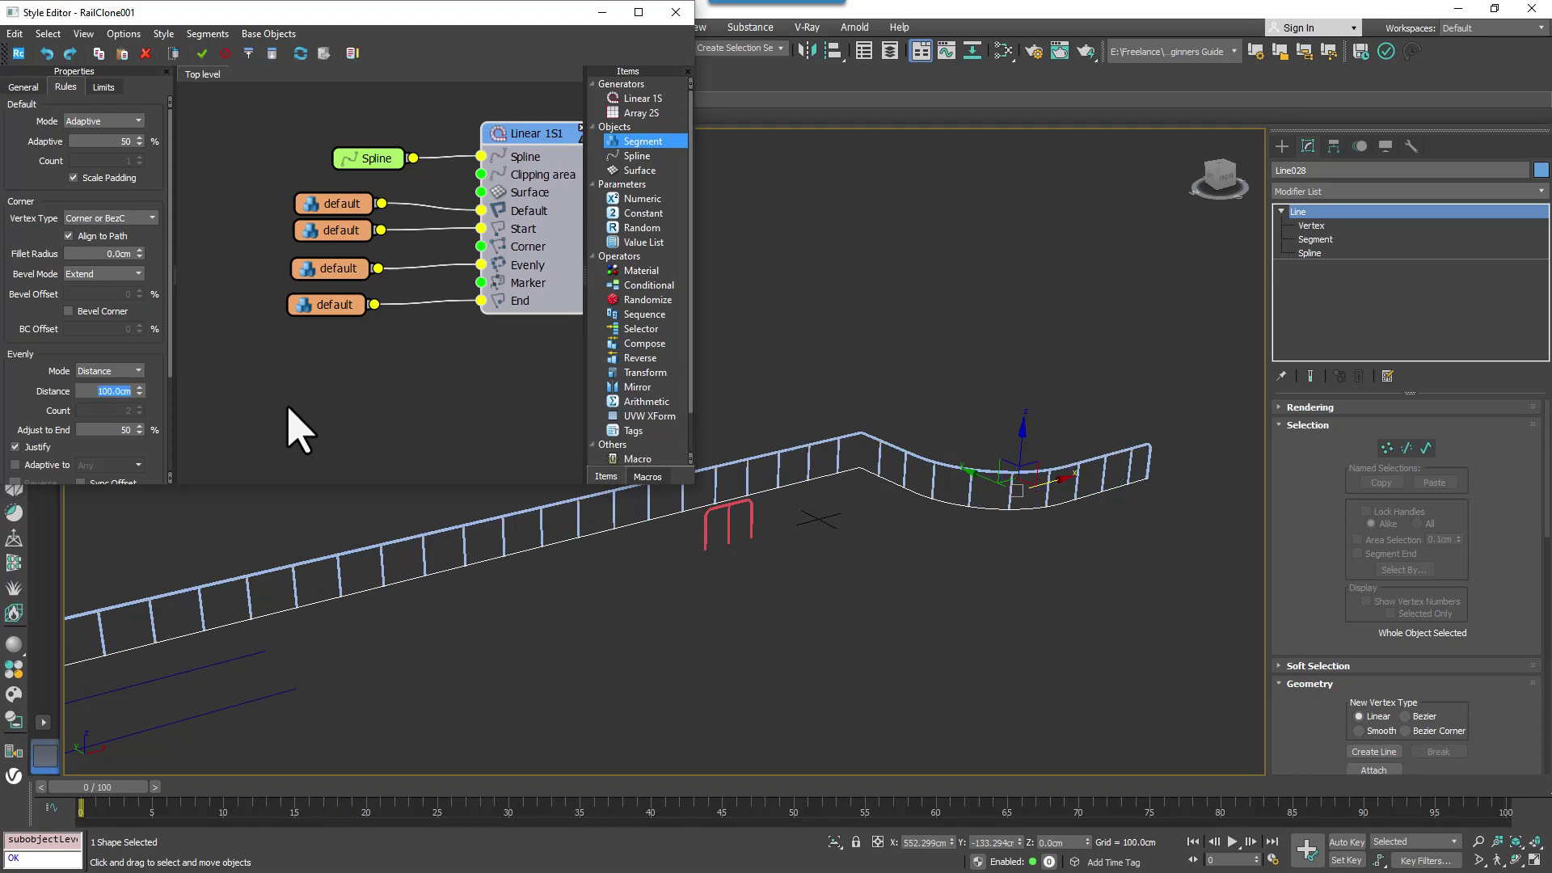
# Step: Switch the viewport to shaded display and examine the handrail's joint and posts at the path's sharp corner
pyautogui.scroll(5, 917, 463)
pyautogui.moveTo(849, 475); pyautogui.dragTo(984, 520, button='middle')
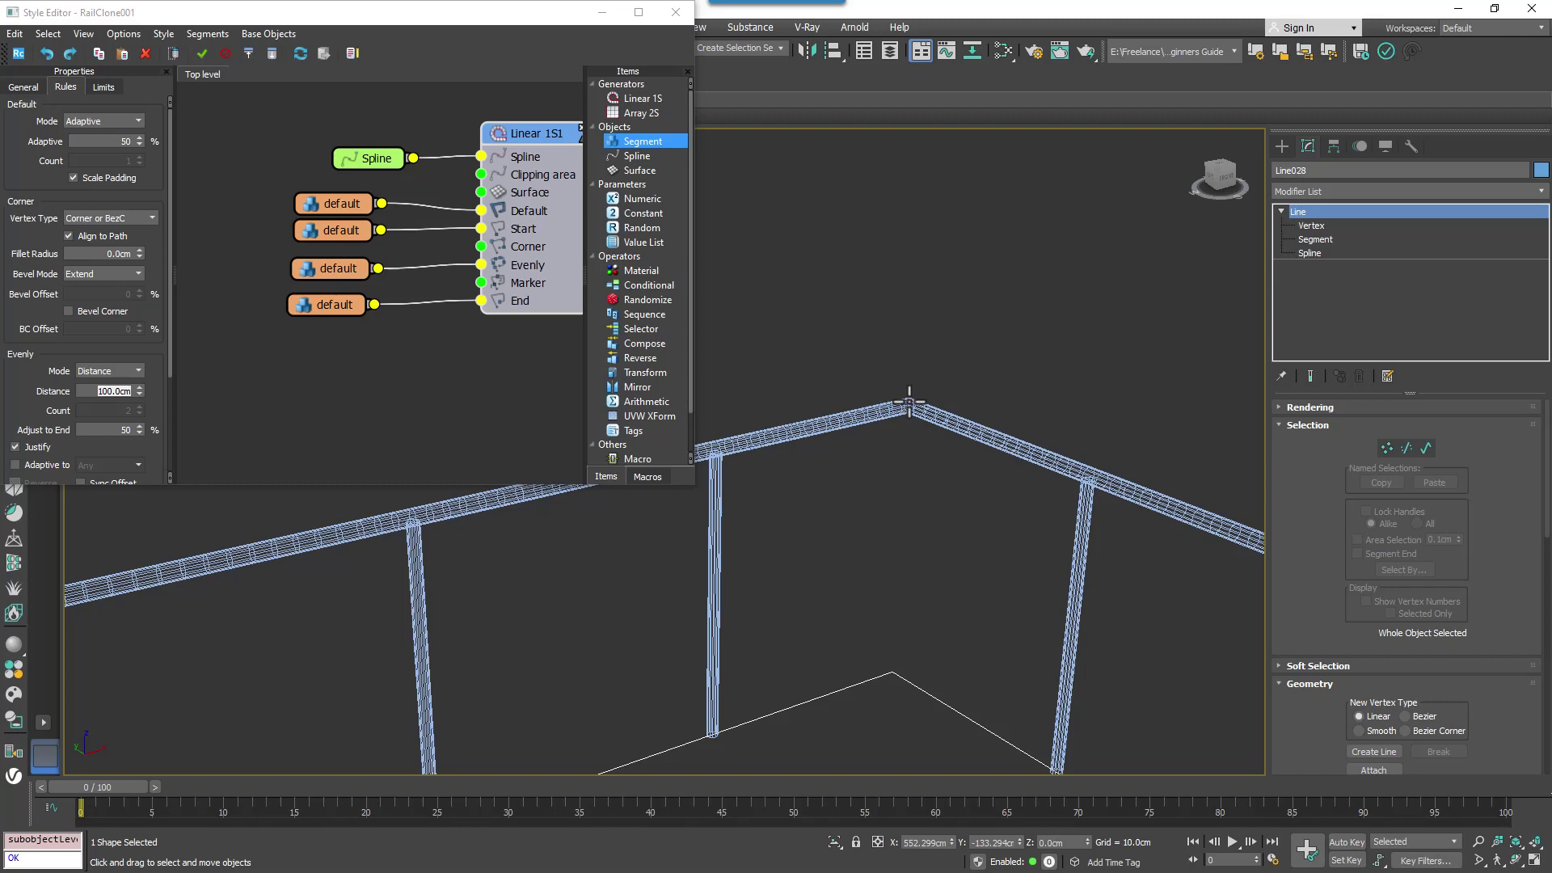
pyautogui.press('F3')
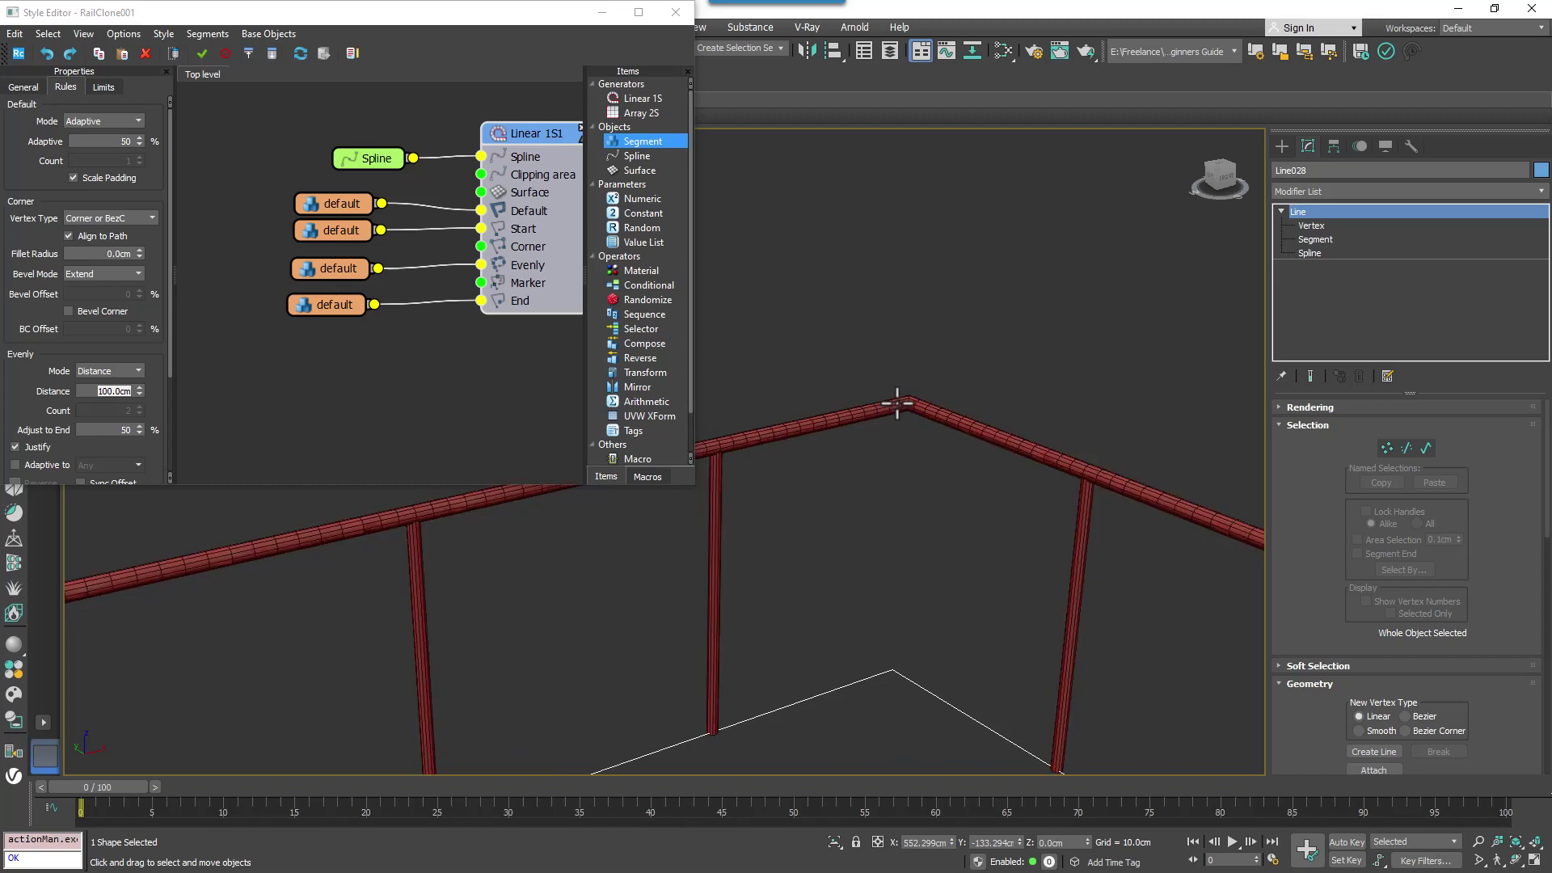
pyautogui.moveTo(955, 564); pyautogui.dragTo(966, 515, button='middle')
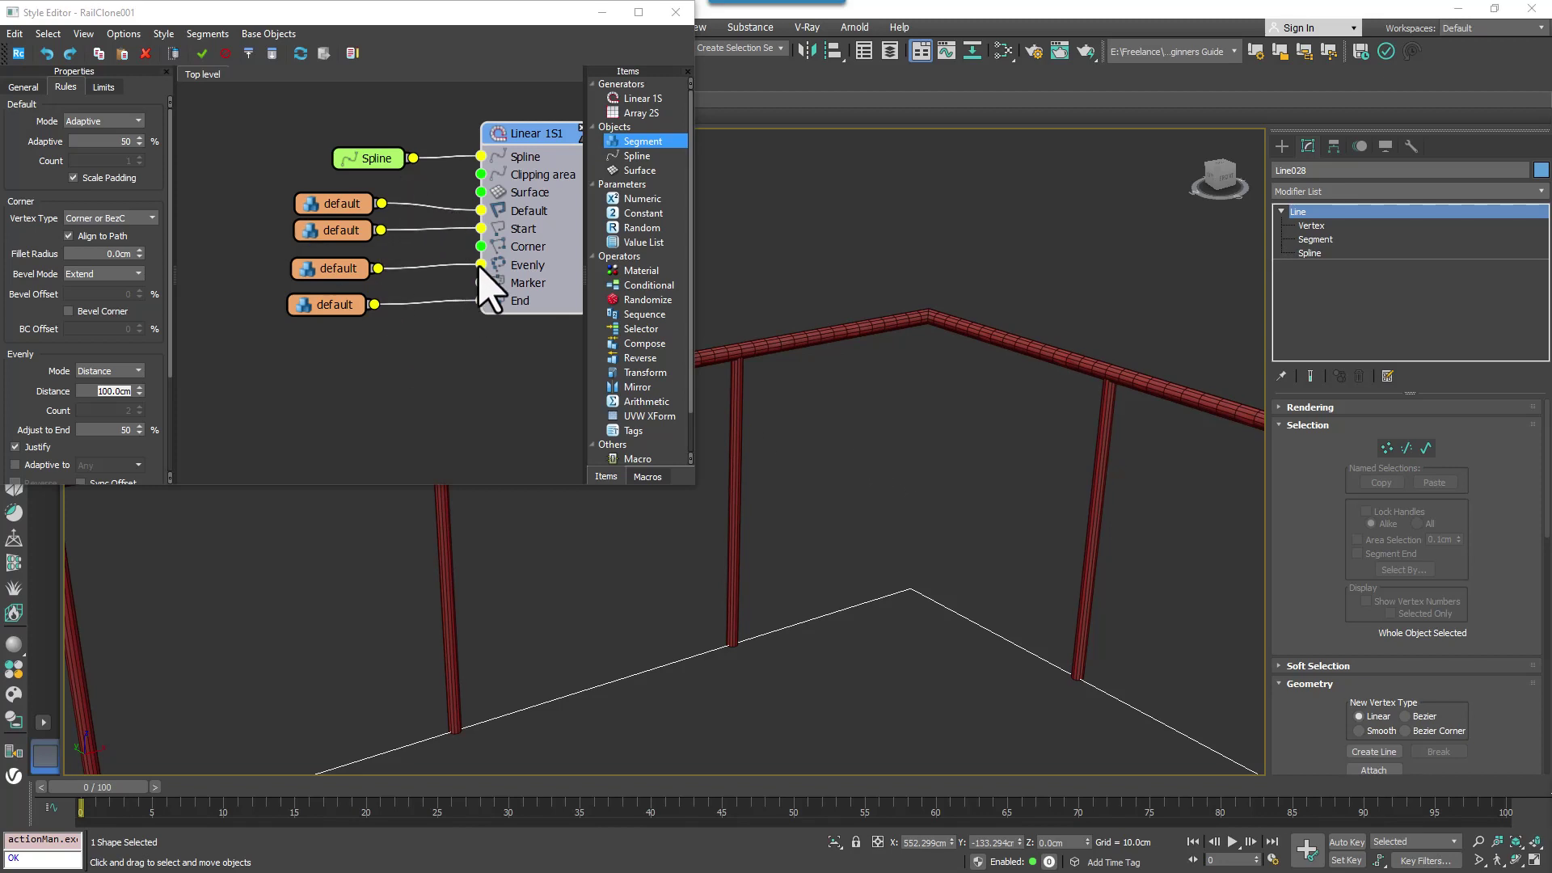
# Step: Try unsliced railing panels along the path: disconnect Evenly, set the Default segment's RC Slice source to Modifier Output and the Default mode to Tile
pyautogui.click(344, 208)
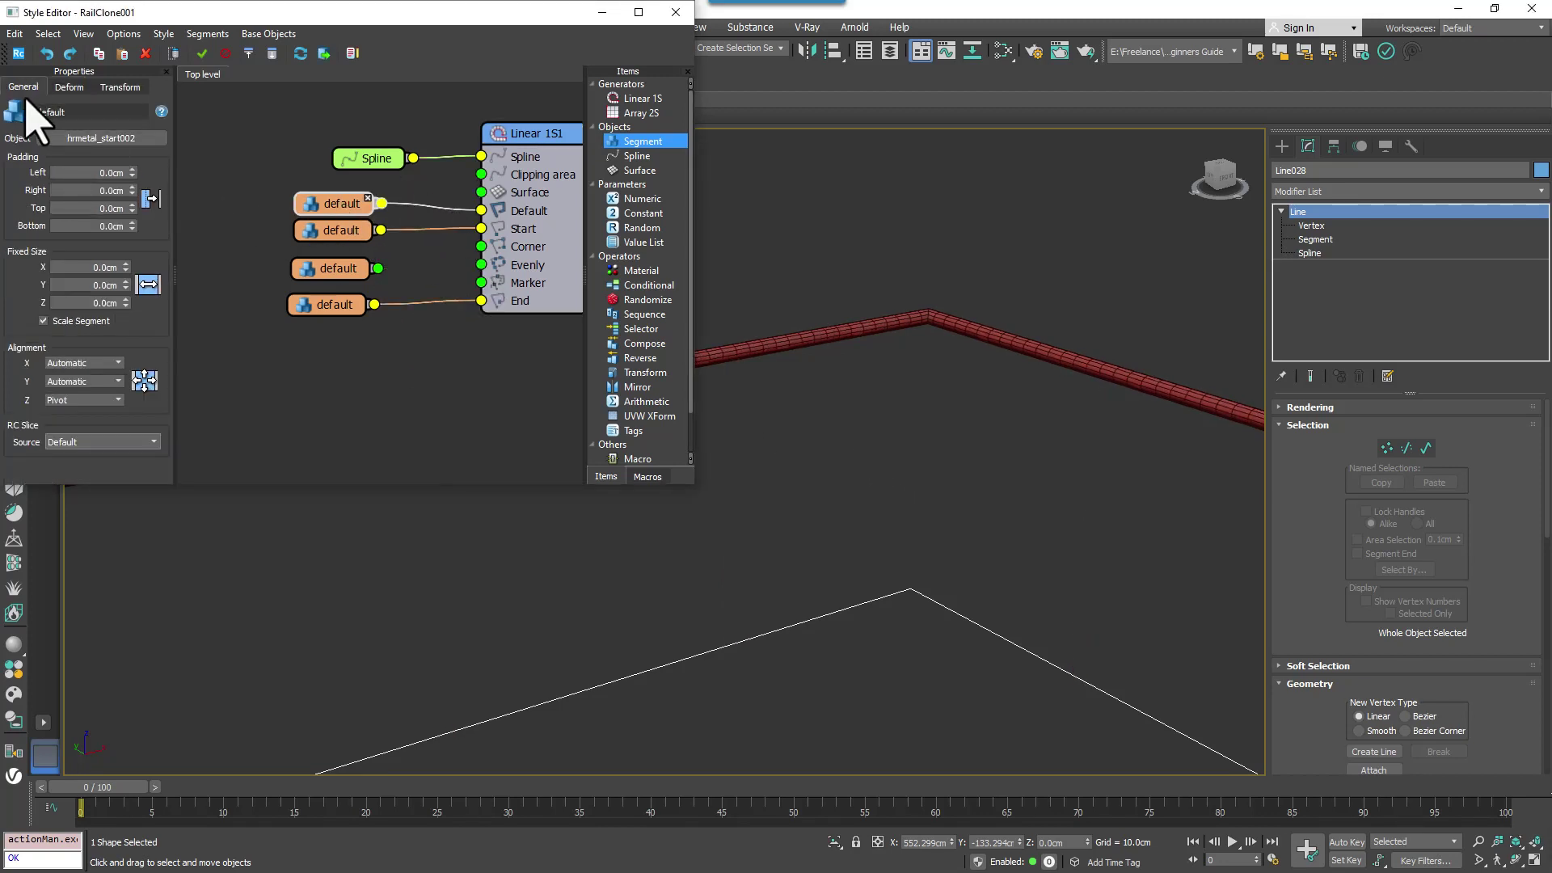
pyautogui.click(98, 447)
pyautogui.click(97, 462)
pyautogui.click(514, 134)
pyautogui.click(104, 120)
pyautogui.click(98, 135)
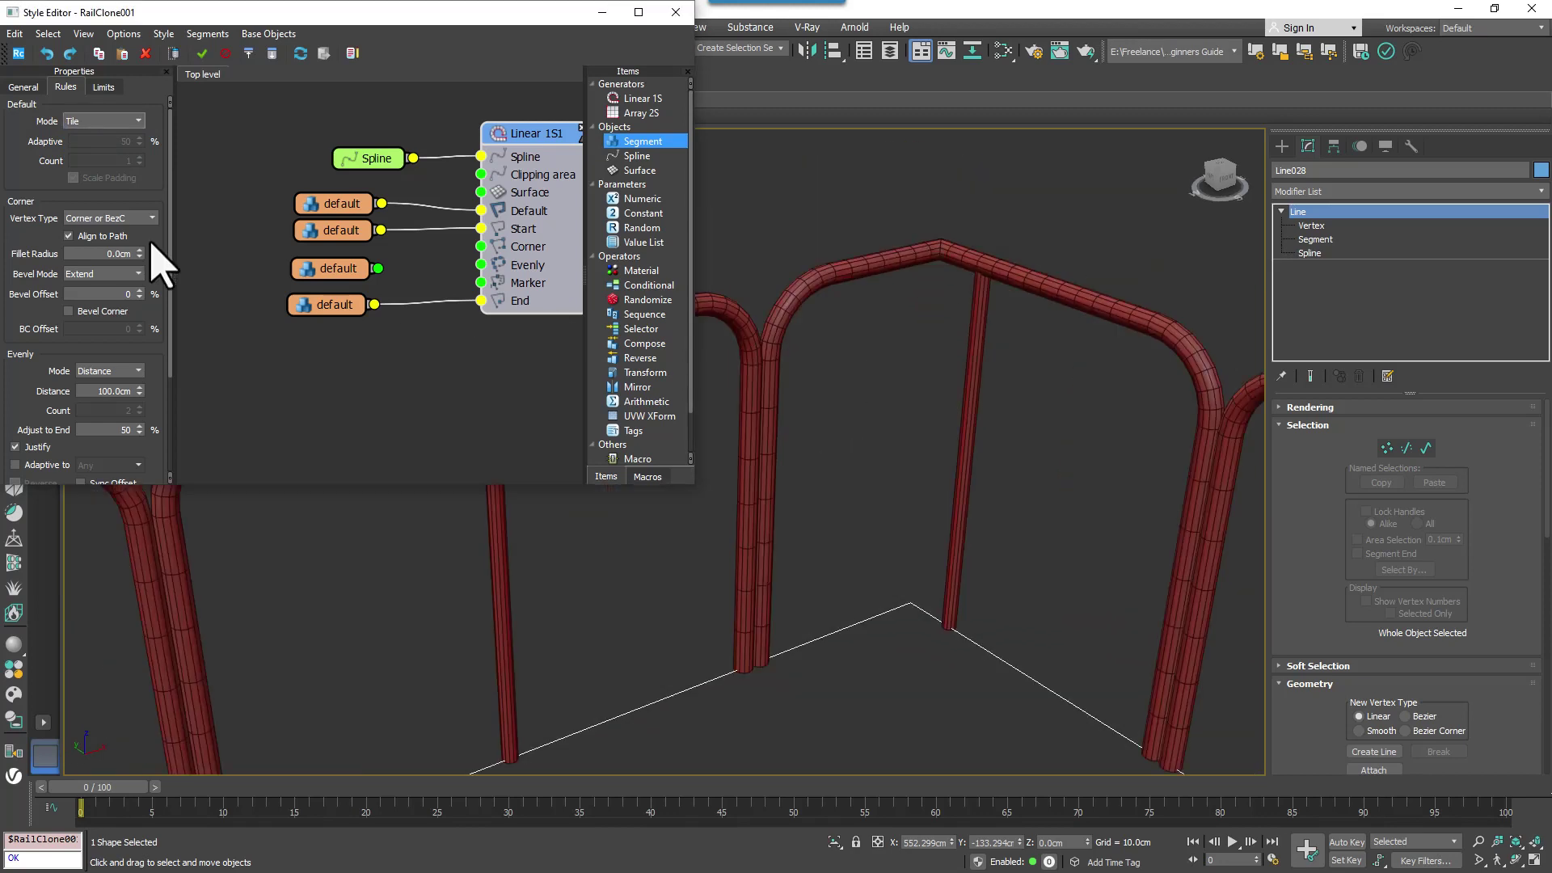
# Step: Try the Reset, Extend and Symmetric bevel modes for the generator's Corner rule
pyautogui.click(136, 274)
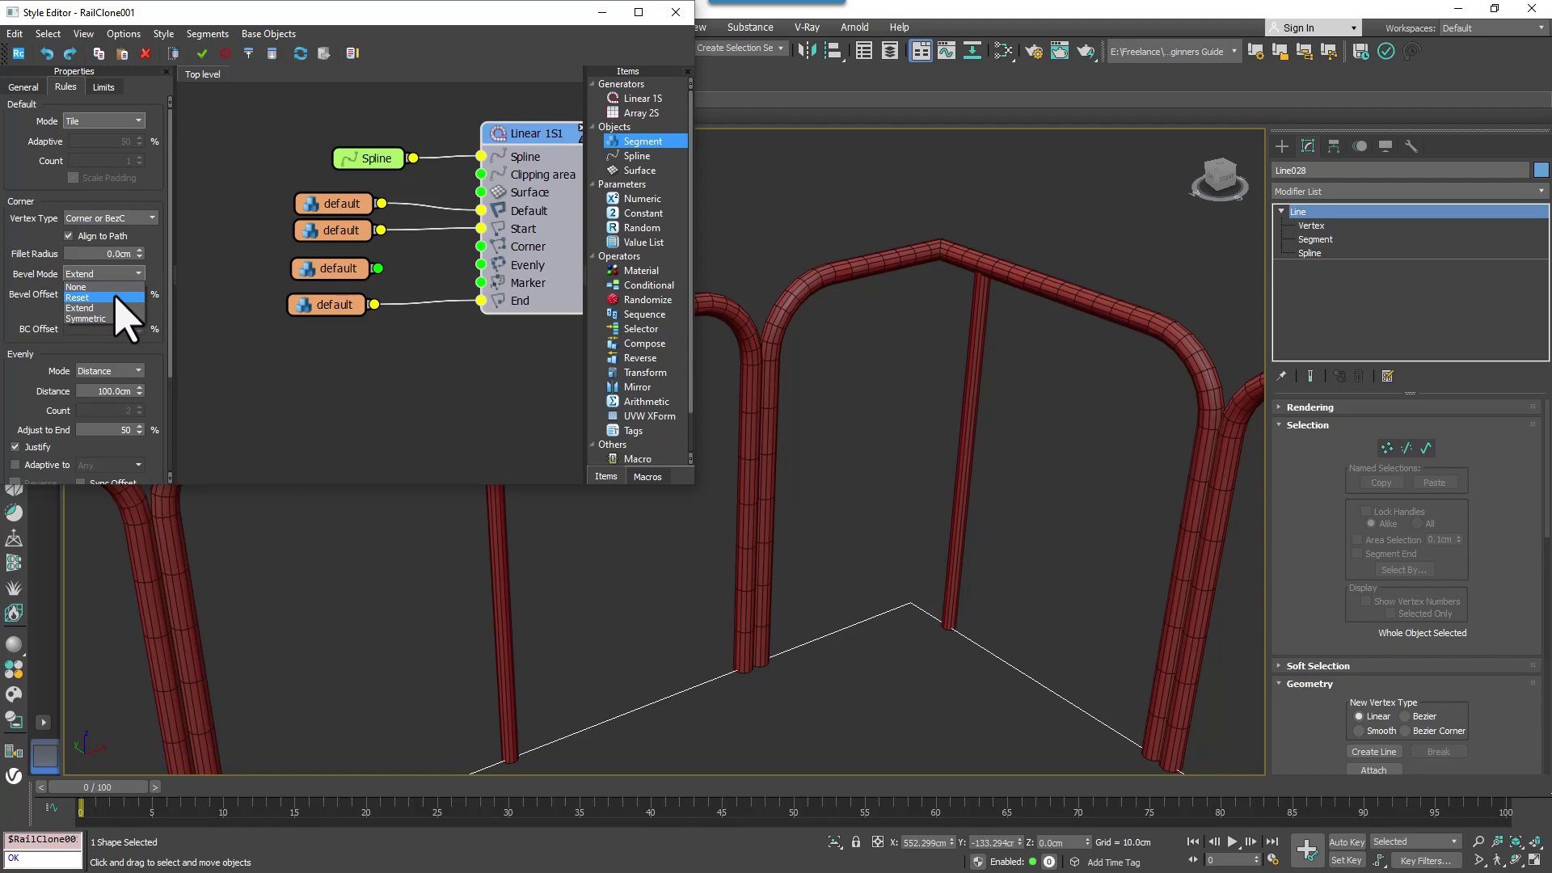
pyautogui.click(97, 298)
pyautogui.scroll(-4, 973, 429)
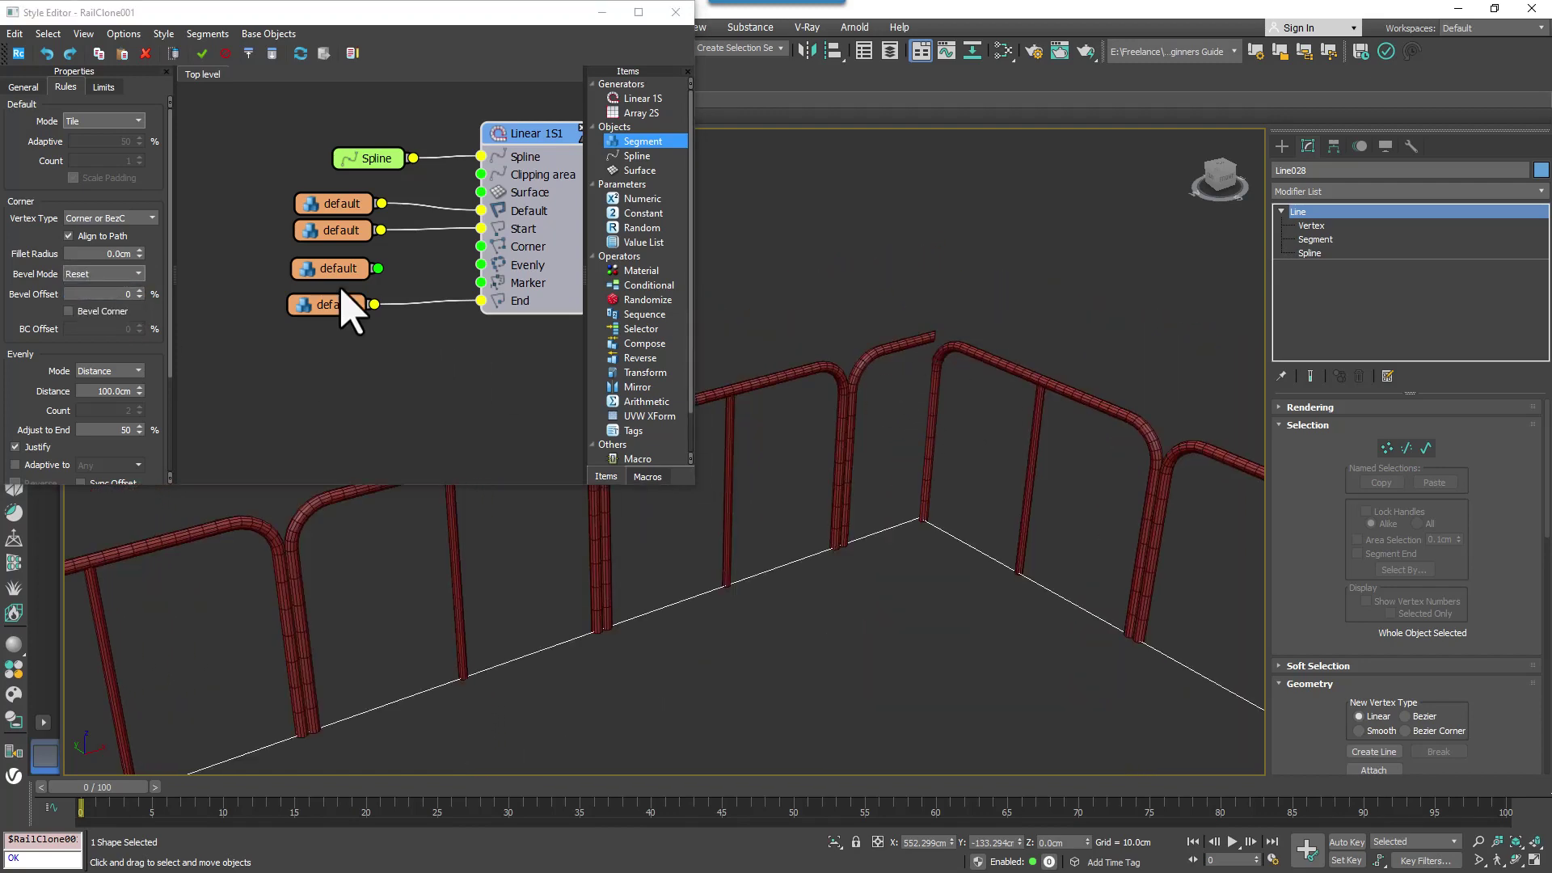
pyautogui.click(110, 275)
pyautogui.click(109, 320)
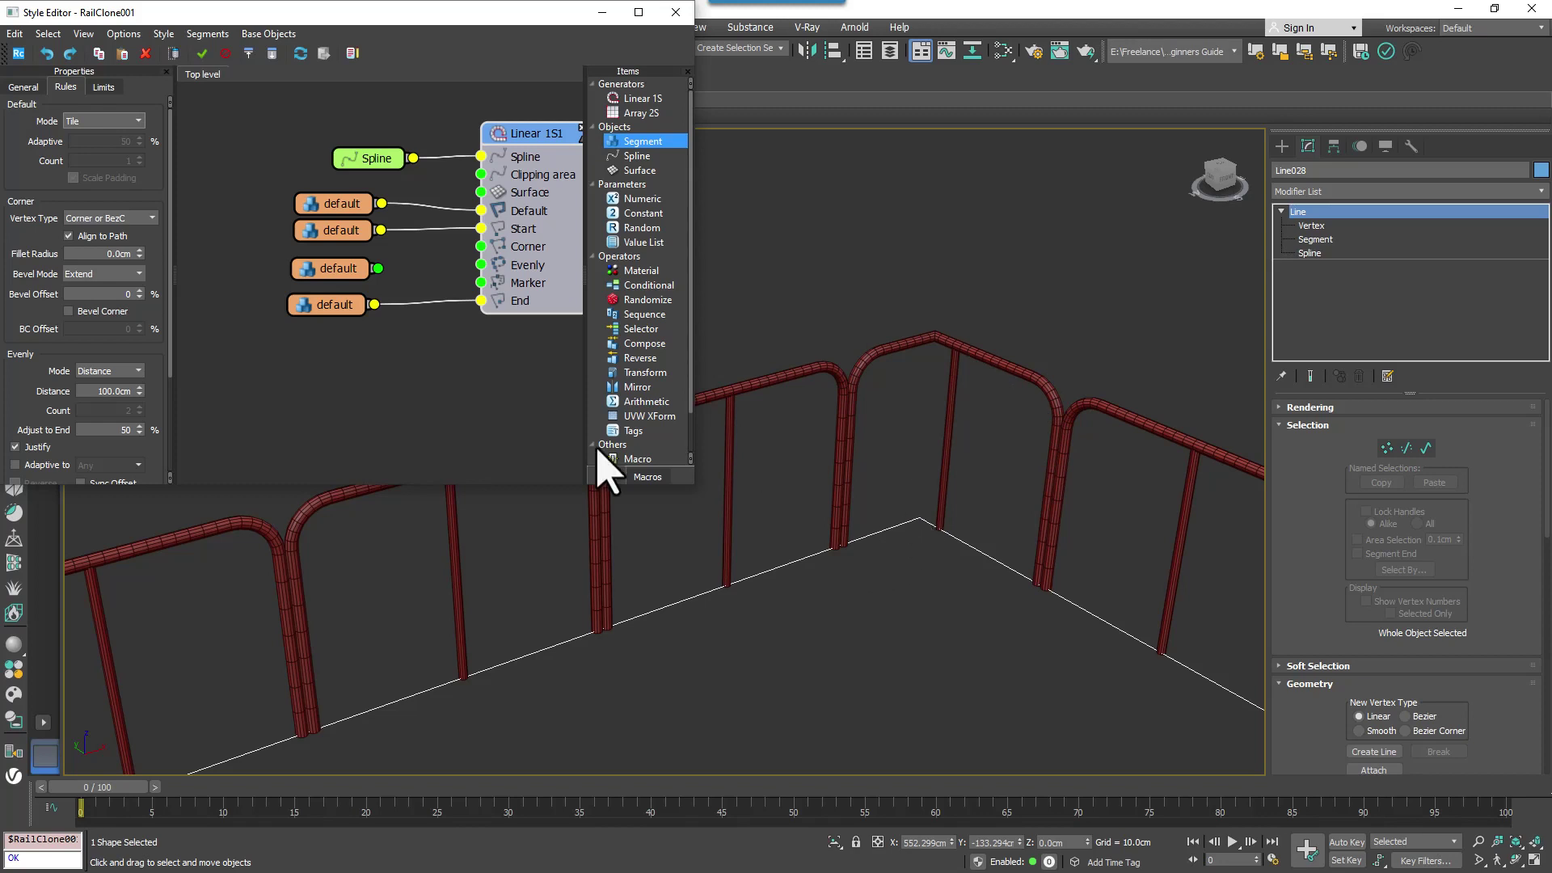
pyautogui.click(98, 276)
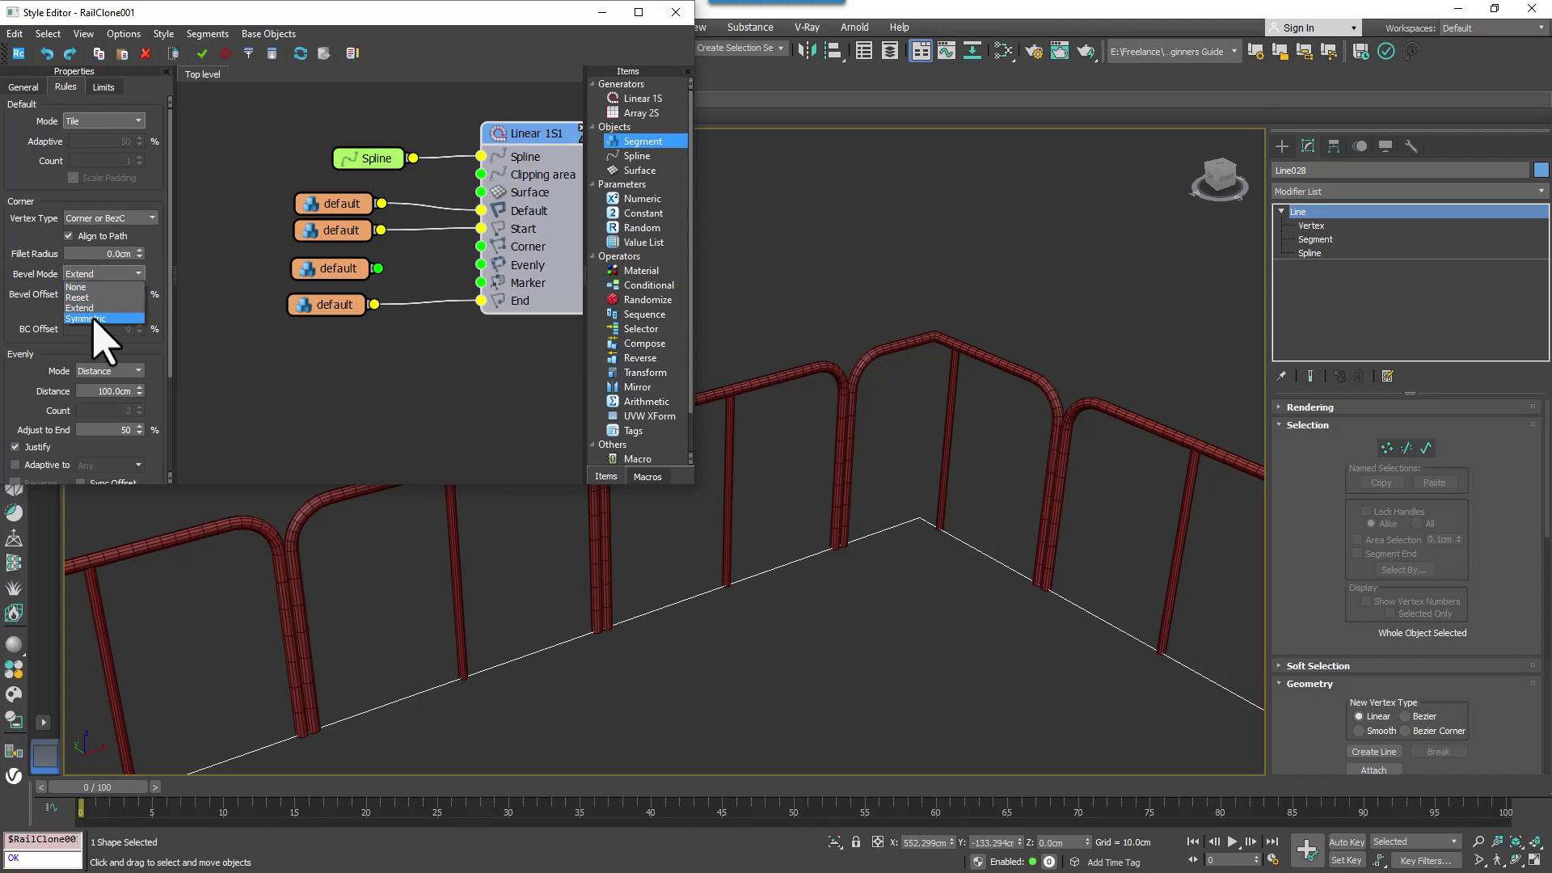
pyautogui.click(84, 318)
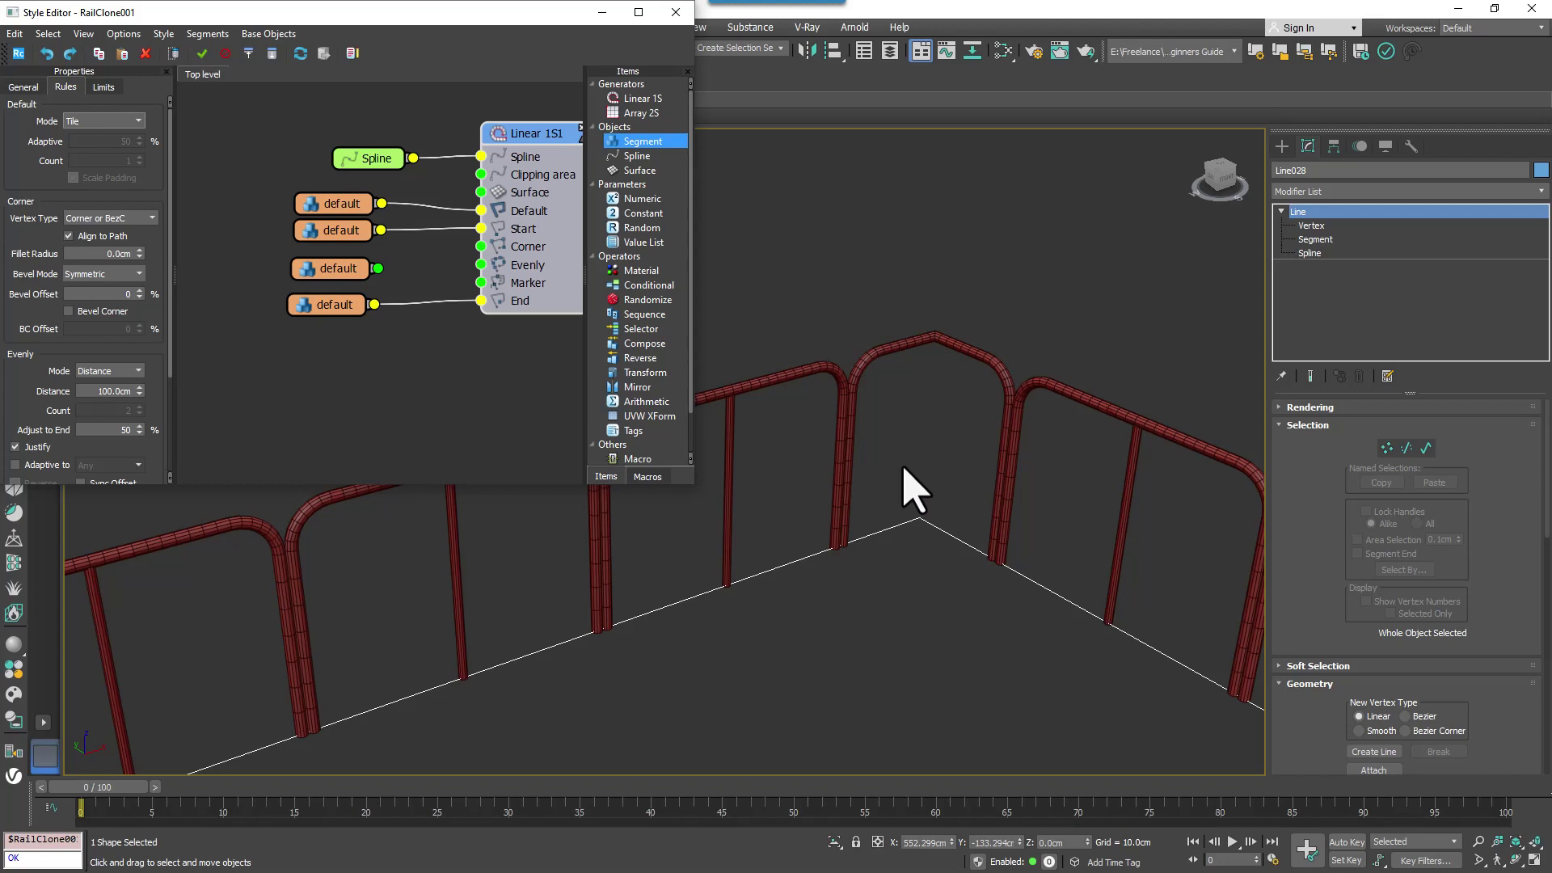
# Step: Try bevel mode None for the Corner rule and examine the handrail joint at the sharp corner up close
pyautogui.click(73, 274)
pyautogui.click(76, 289)
pyautogui.scroll(5, 1006, 428)
pyautogui.scroll(-5, 1011, 566)
pyautogui.scroll(5, 1015, 215)
pyautogui.moveTo(1016, 215); pyautogui.dragTo(1074, 344, button='middle')
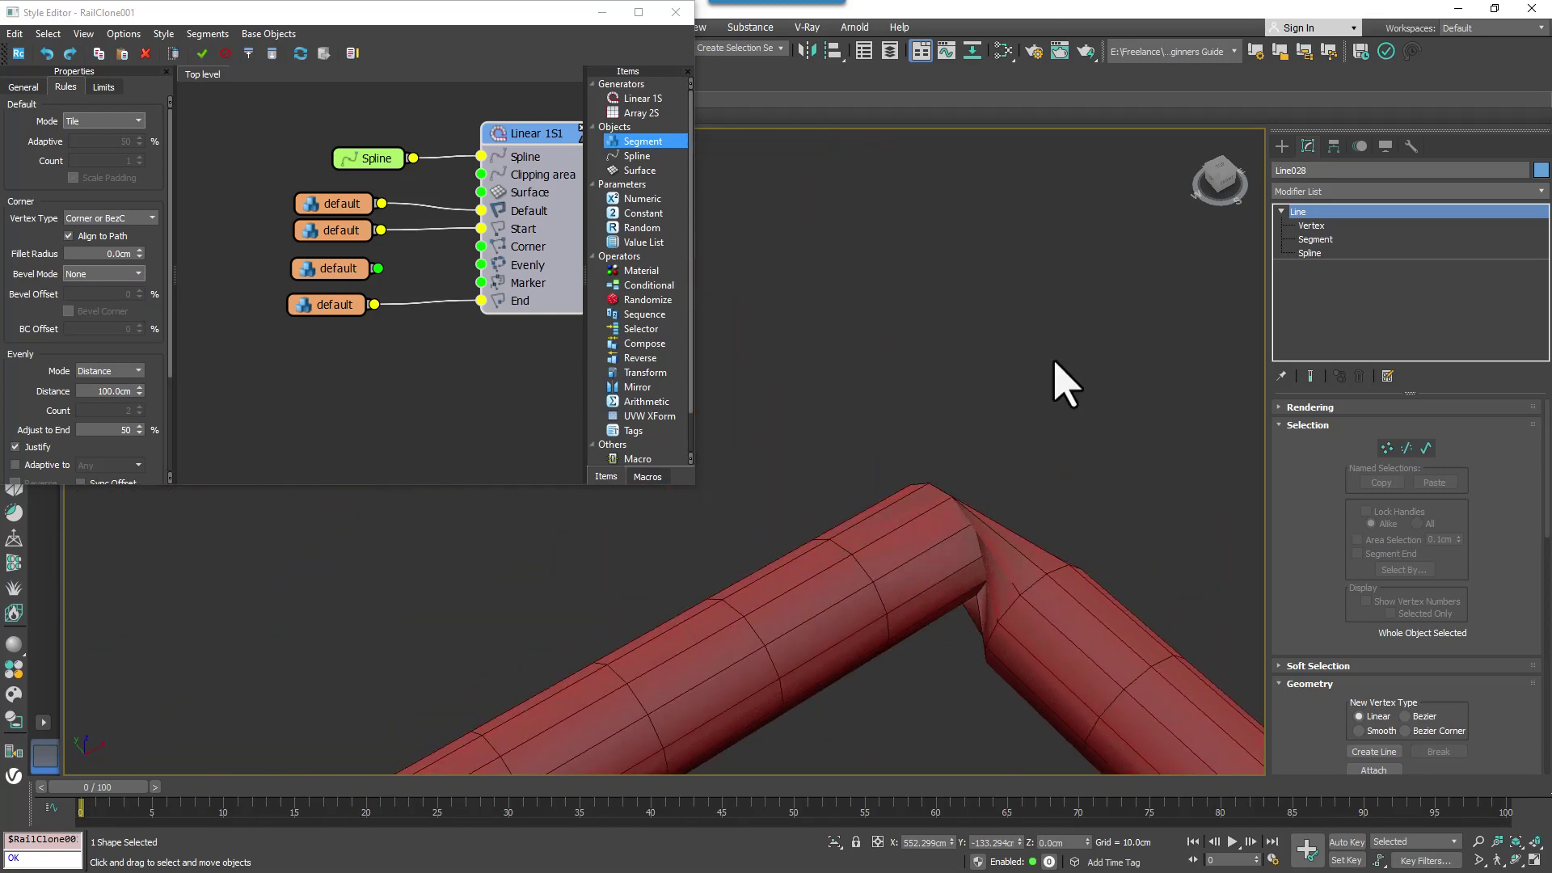
pyautogui.scroll(-5, 982, 545)
pyautogui.moveTo(984, 548); pyautogui.dragTo(951, 508, button='middle')
pyautogui.scroll(4, 951, 508)
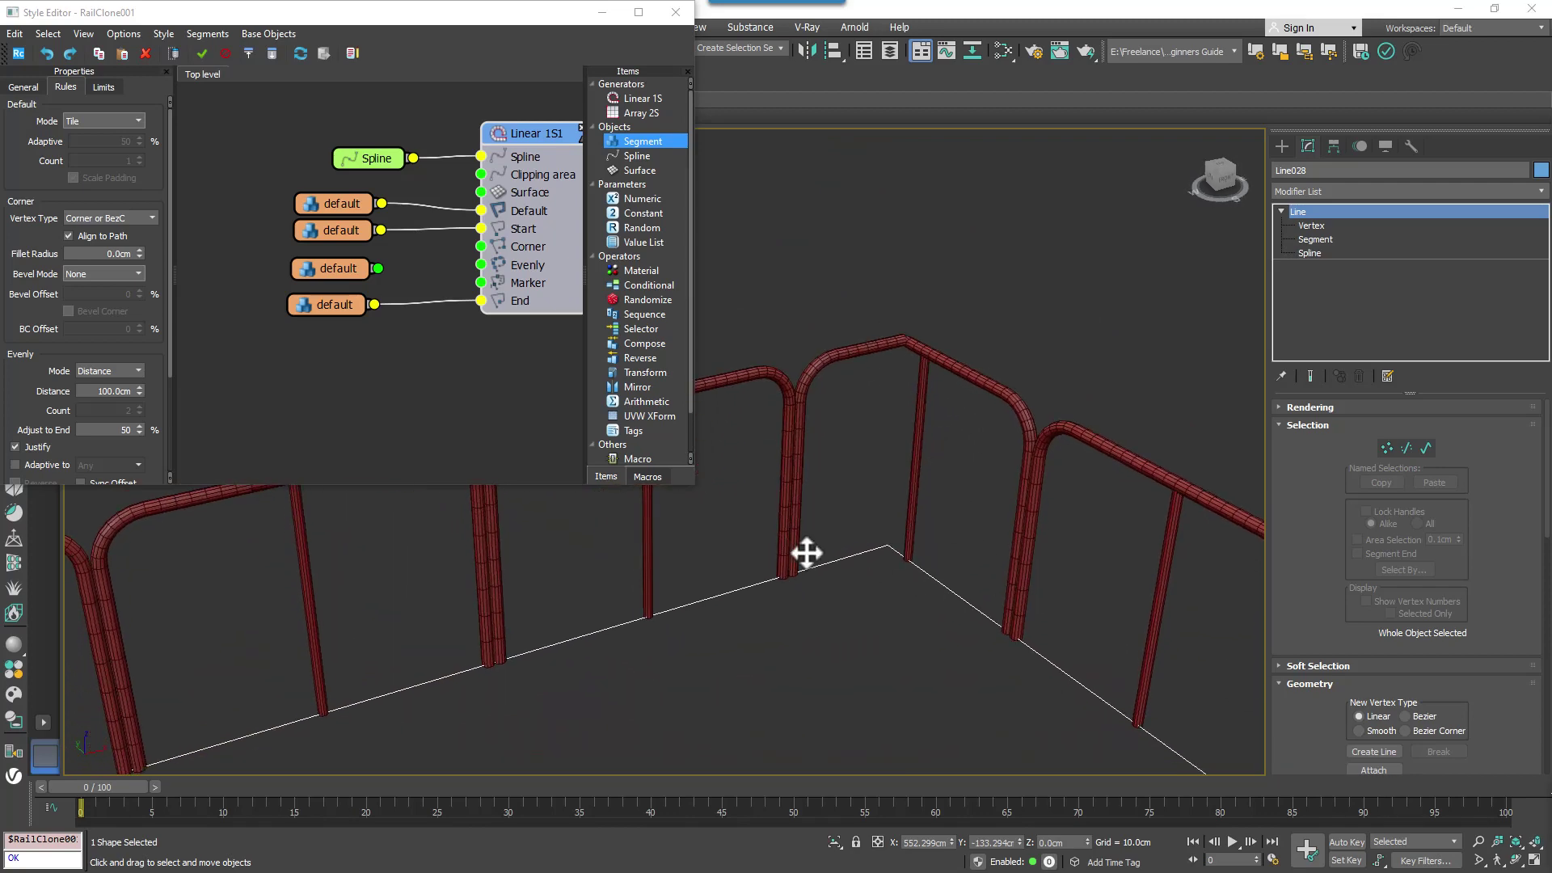
# Step: Set the Default segment's RC Slice source to Default and reconnect the X Evenly segment to the generator's Evenly input
pyautogui.click(326, 210)
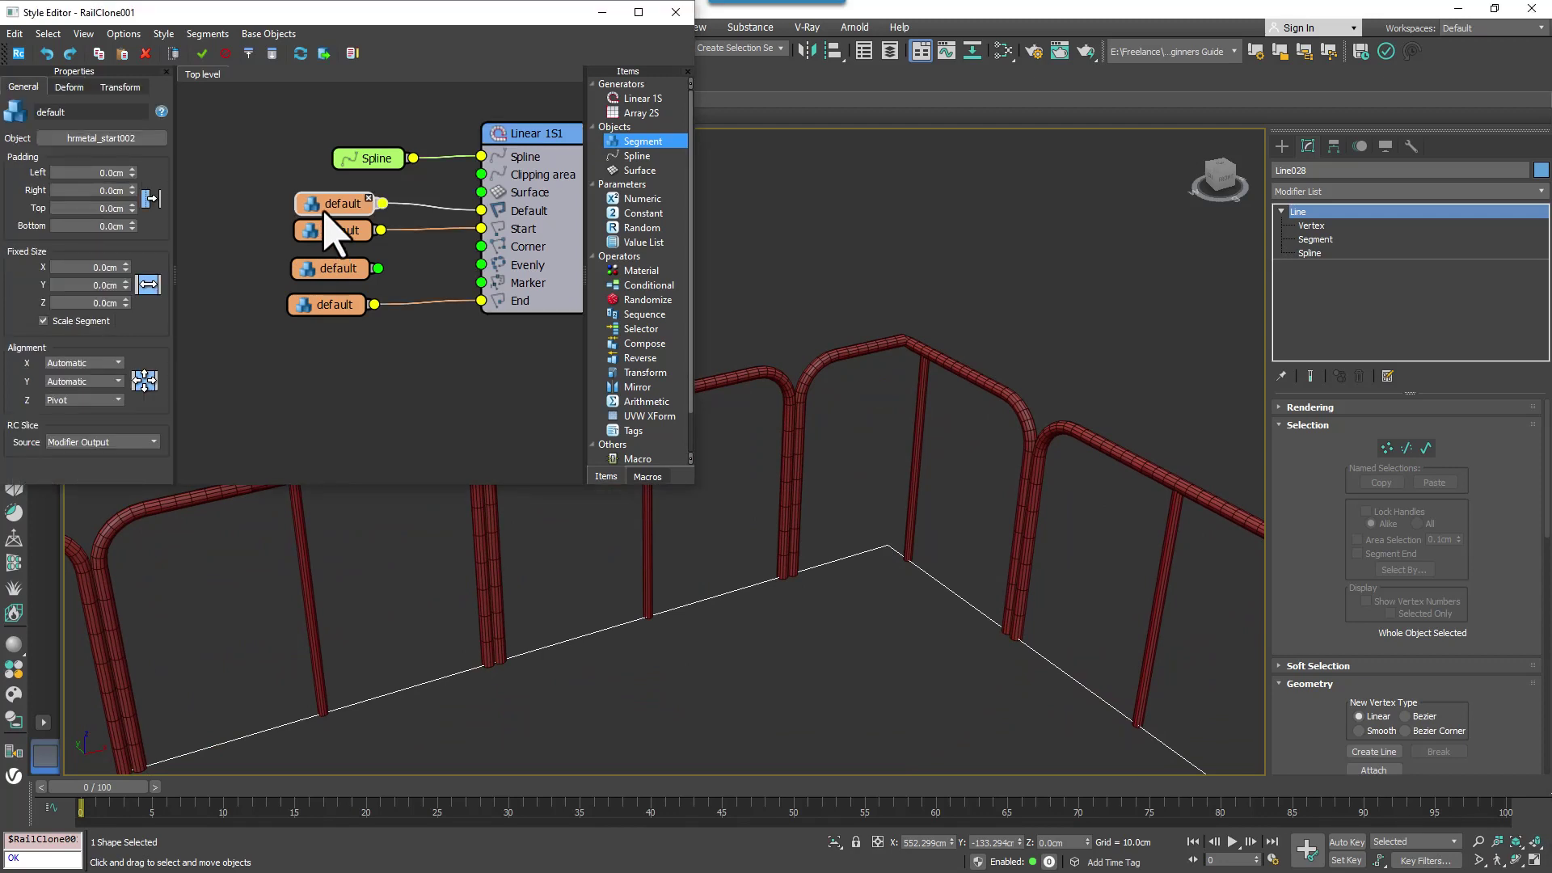
pyautogui.click(121, 442)
pyautogui.click(108, 465)
pyautogui.moveTo(378, 267); pyautogui.dragTo(510, 267)
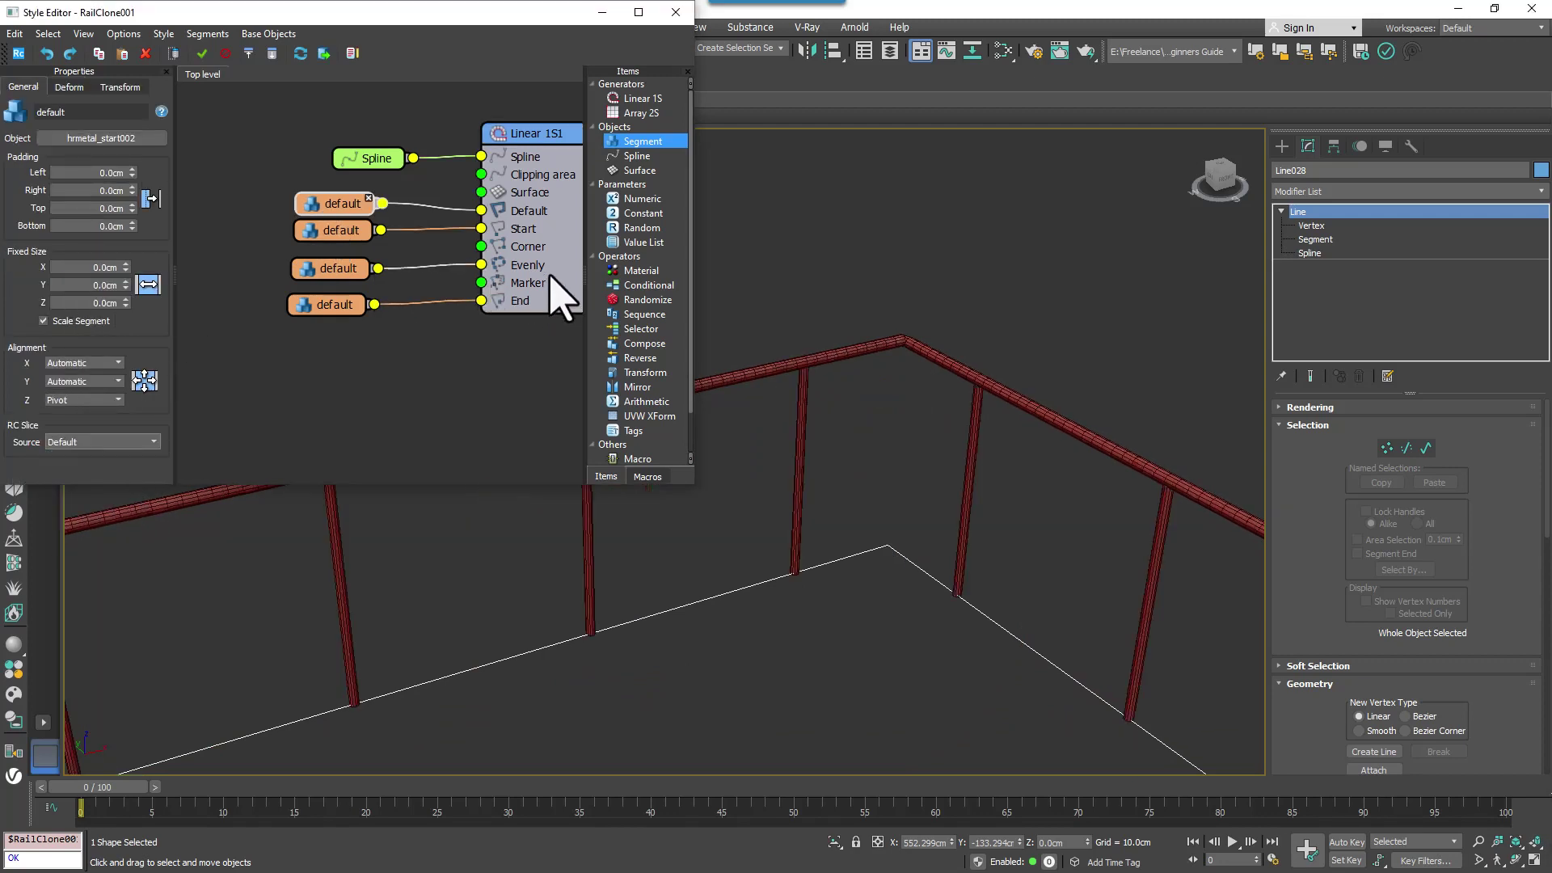
# Step: Set the generator's Default rule mode to Adaptive
pyautogui.click(552, 278)
pyautogui.click(103, 121)
pyautogui.click(89, 155)
pyautogui.click(428, 368)
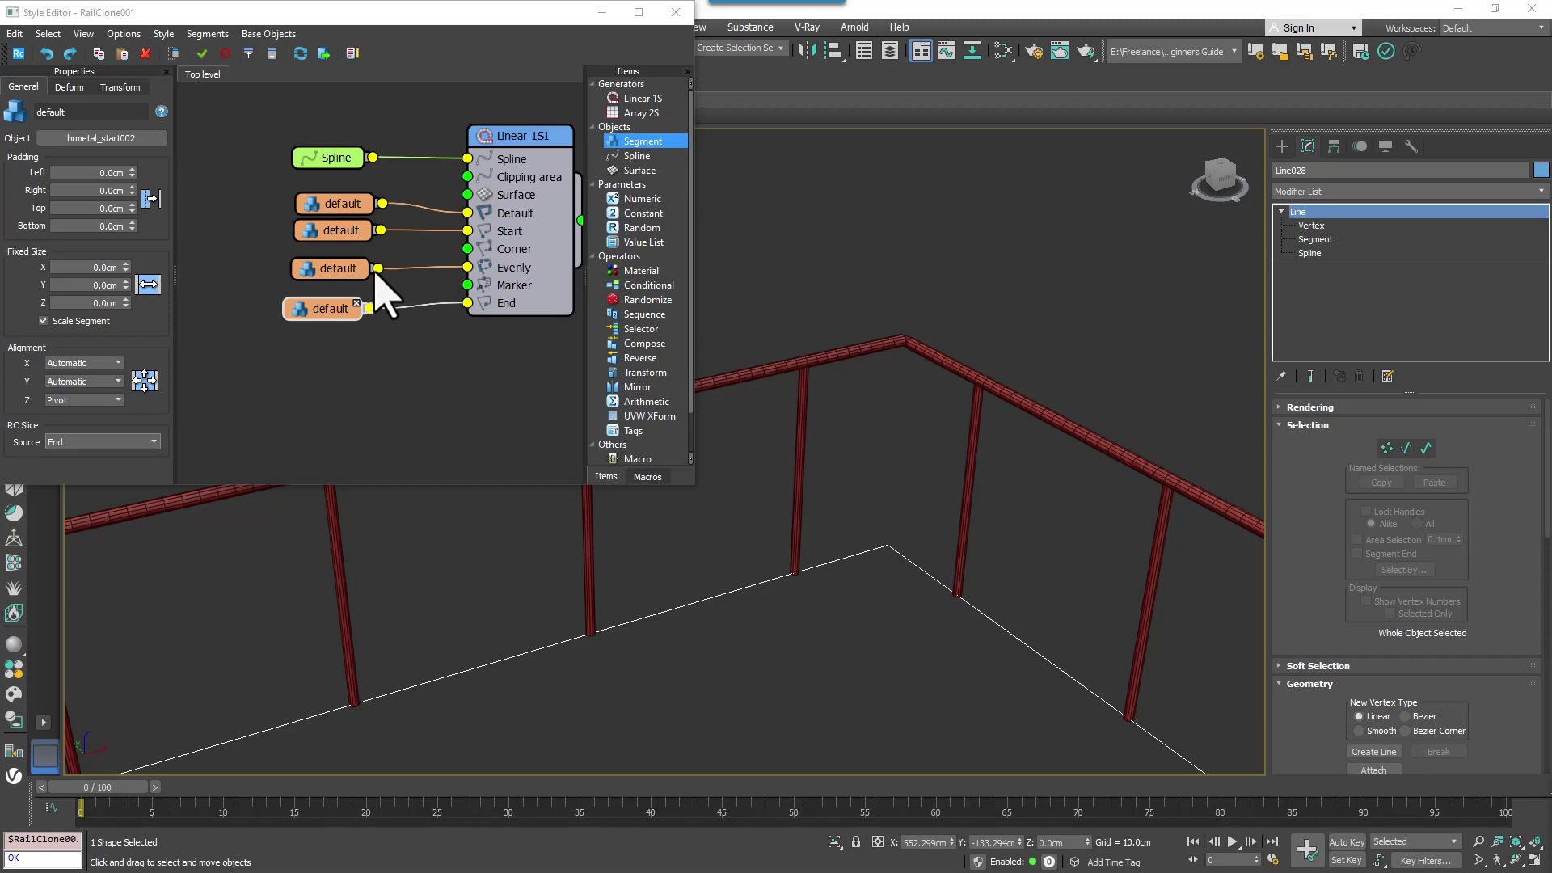
# Step: Wire the X Evenly segment to the generator's Corner input as well, and check the post at the sharp corner
pyautogui.moveTo(378, 270); pyautogui.dragTo(464, 251)
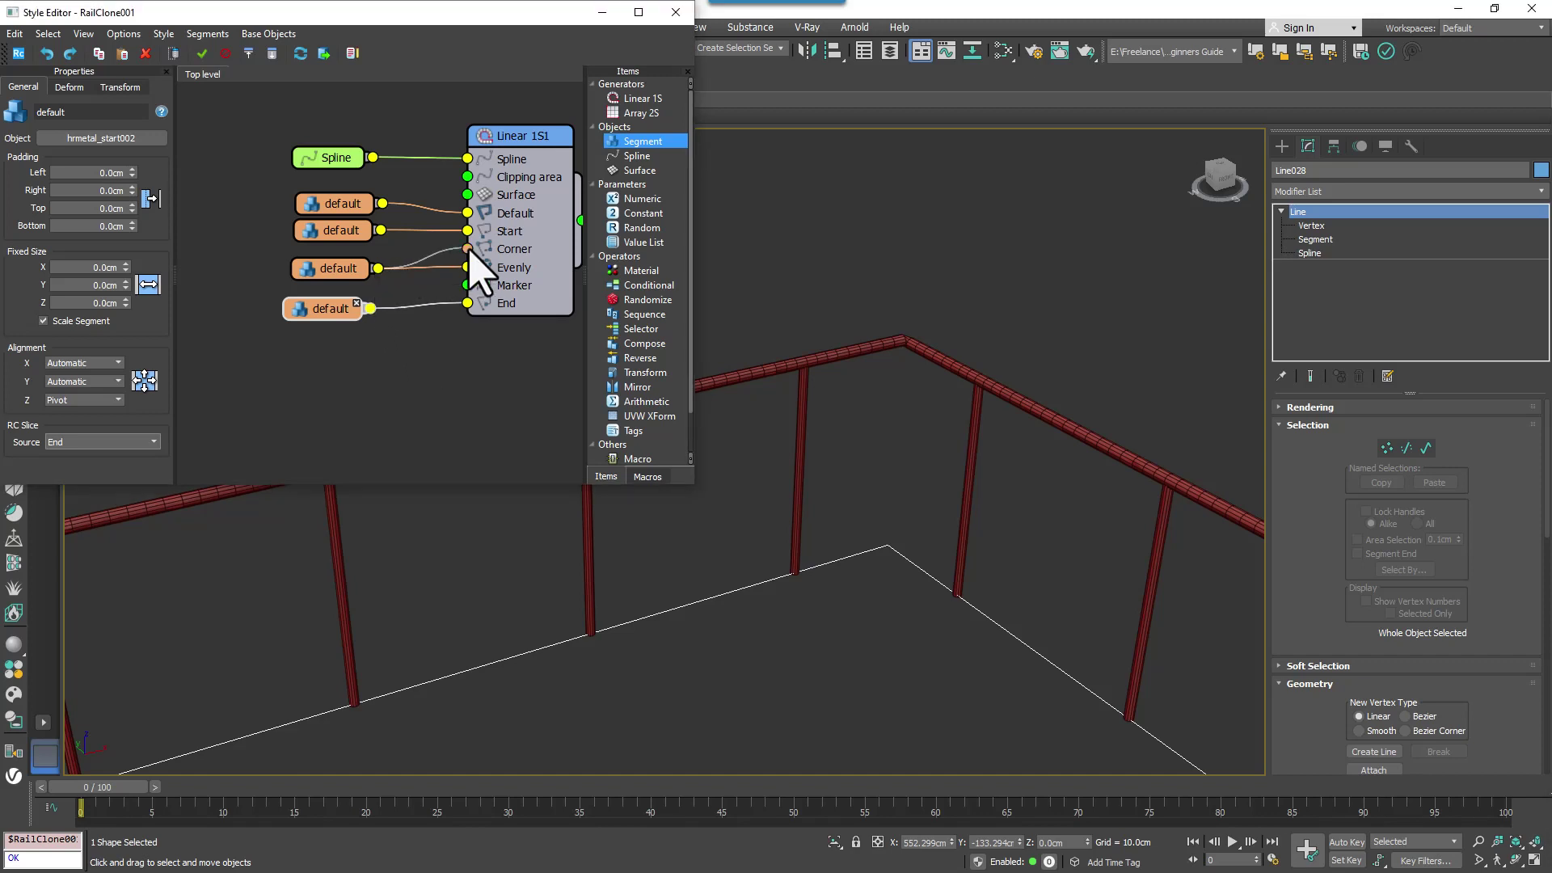
pyautogui.scroll(5, 919, 364)
pyautogui.moveTo(918, 364); pyautogui.dragTo(866, 249, button='middle')
pyautogui.scroll(-3, 865, 332)
pyautogui.scroll(-2, 866, 249)
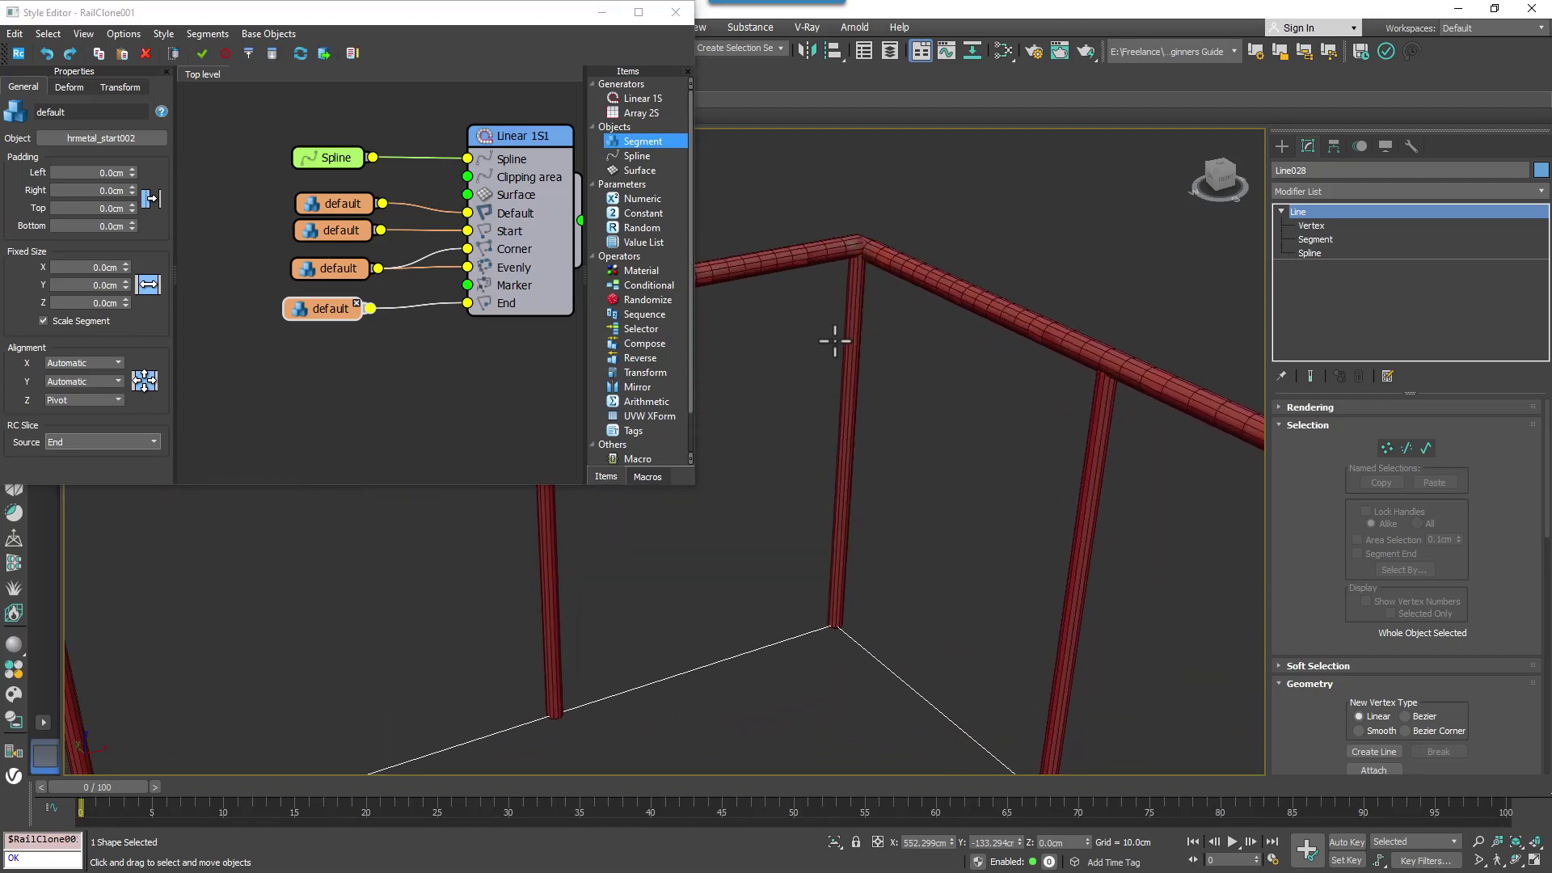
# Step: Set the generator's corner bevel mode to Reset with Bevel Corner enabled
pyautogui.click(509, 159)
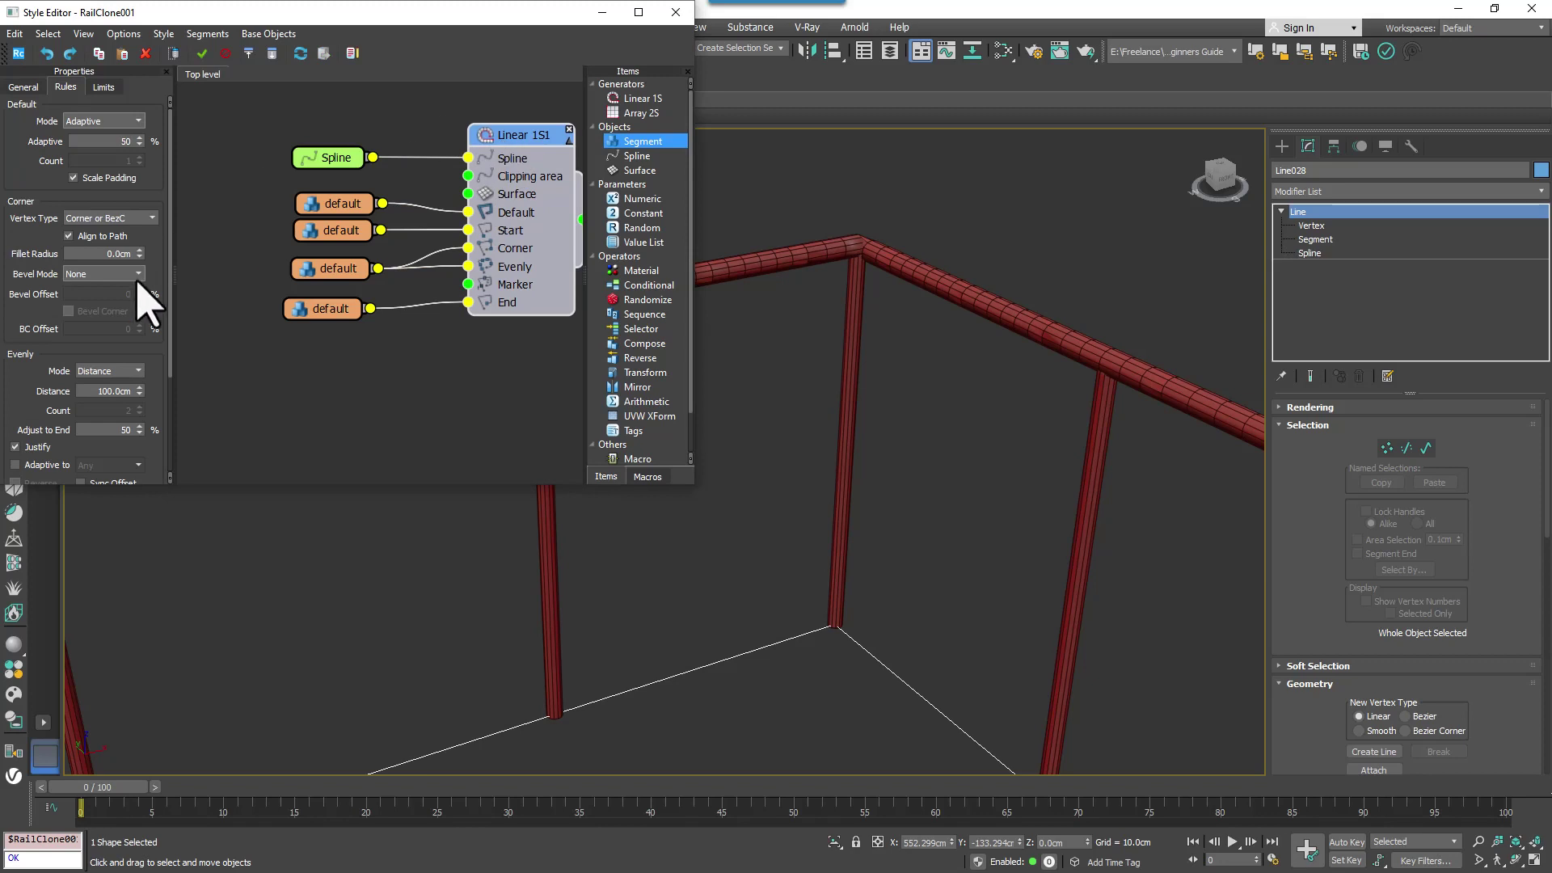
pyautogui.click(91, 275)
pyautogui.click(81, 297)
pyautogui.moveTo(835, 318)
pyautogui.mouseDown(button='middle')
pyautogui.moveTo(880, 360)
pyautogui.moveTo(843, 315)
pyautogui.mouseUp(button='middle')
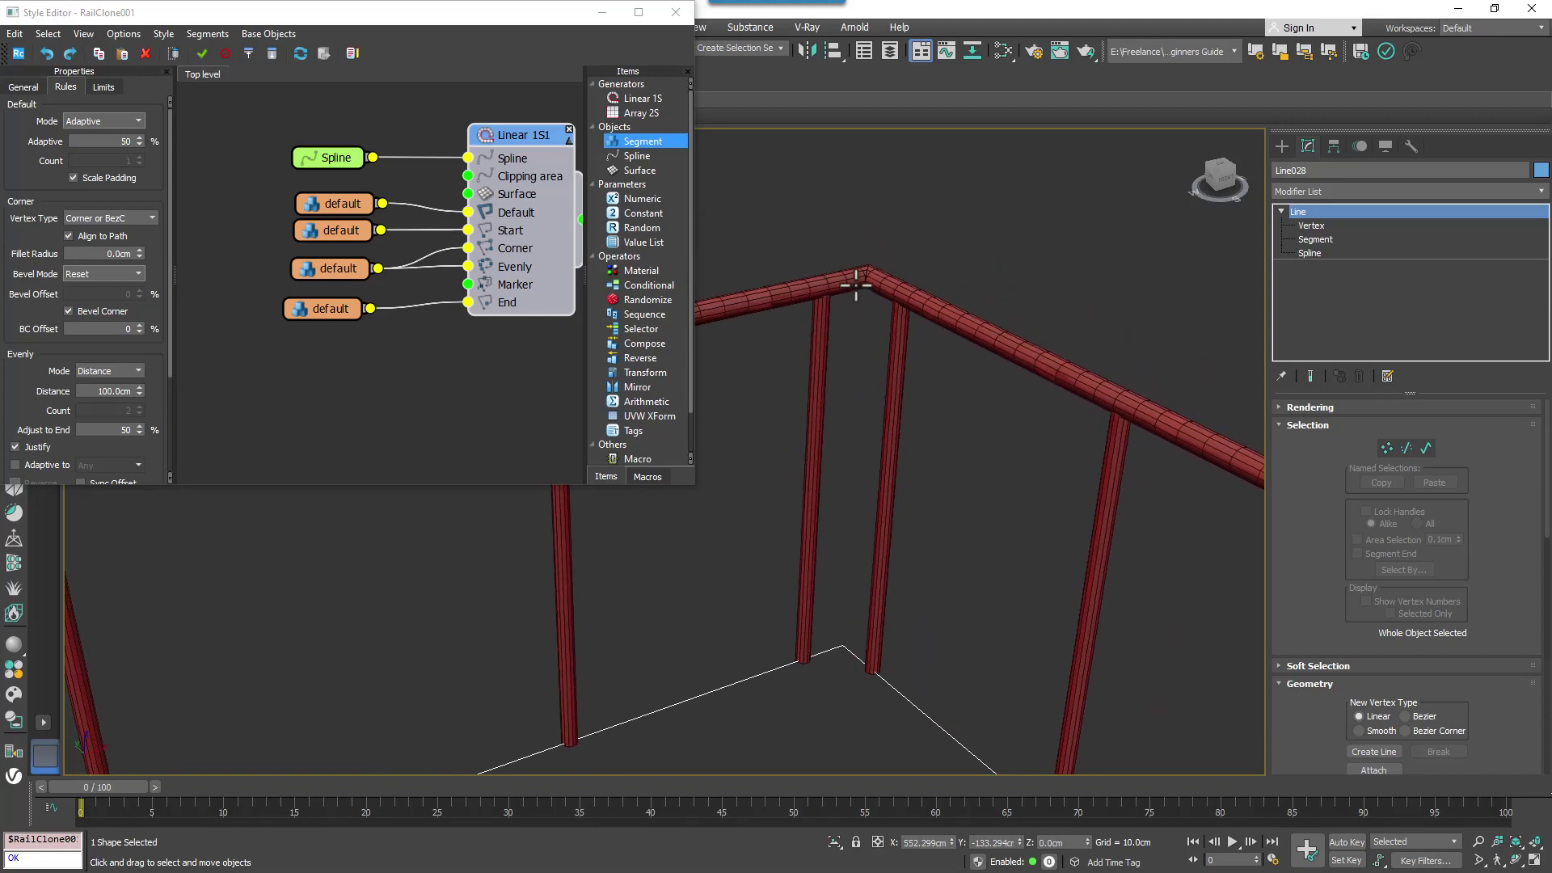
# Step: Try a BC Offset of 50 % for the corner and adjust it to 27 %
pyautogui.click(122, 329)
pyautogui.write('50')
pyautogui.press('Return')
pyautogui.moveTo(140, 329)
pyautogui.mouseDown()
pyautogui.moveTo(165, 418)
pyautogui.moveTo(139, 358)
pyautogui.mouseUp()
pyautogui.moveTo(135, 341); pyautogui.dragTo(135, 334)
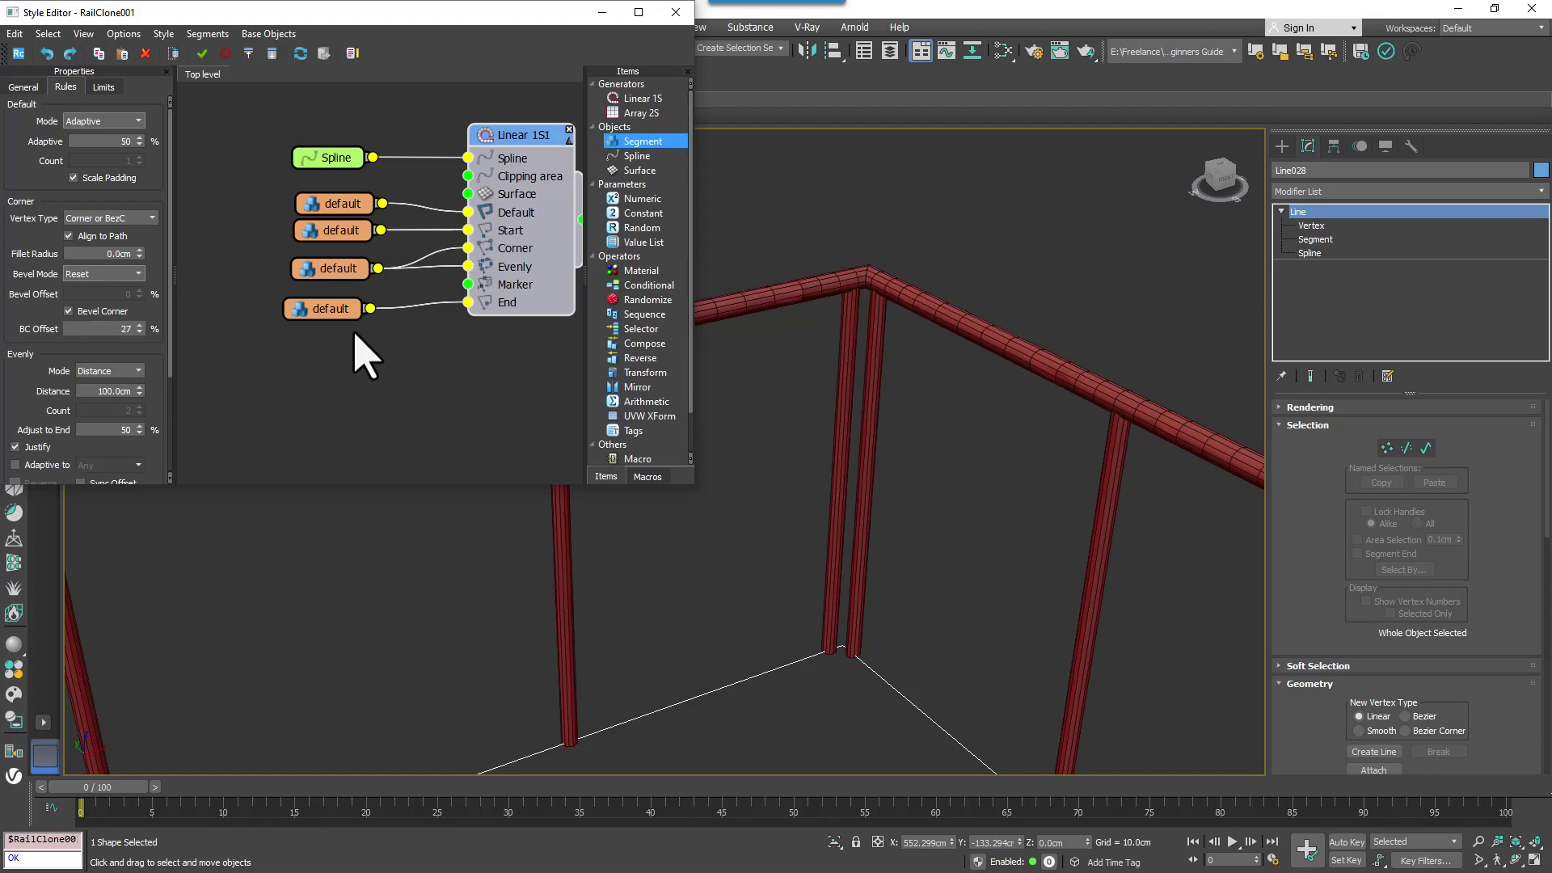
# Step: Examine the railing from its rounded end along the straight run to the posts at the sharp corner
pyautogui.moveTo(332, 283); pyautogui.dragTo(321, 282)
pyautogui.scroll(-8, 935, 526)
pyautogui.moveTo(935, 526); pyautogui.dragTo(1009, 463, button='middle')
pyautogui.scroll(-5, 416, 682)
pyautogui.scroll(10, 346, 686)
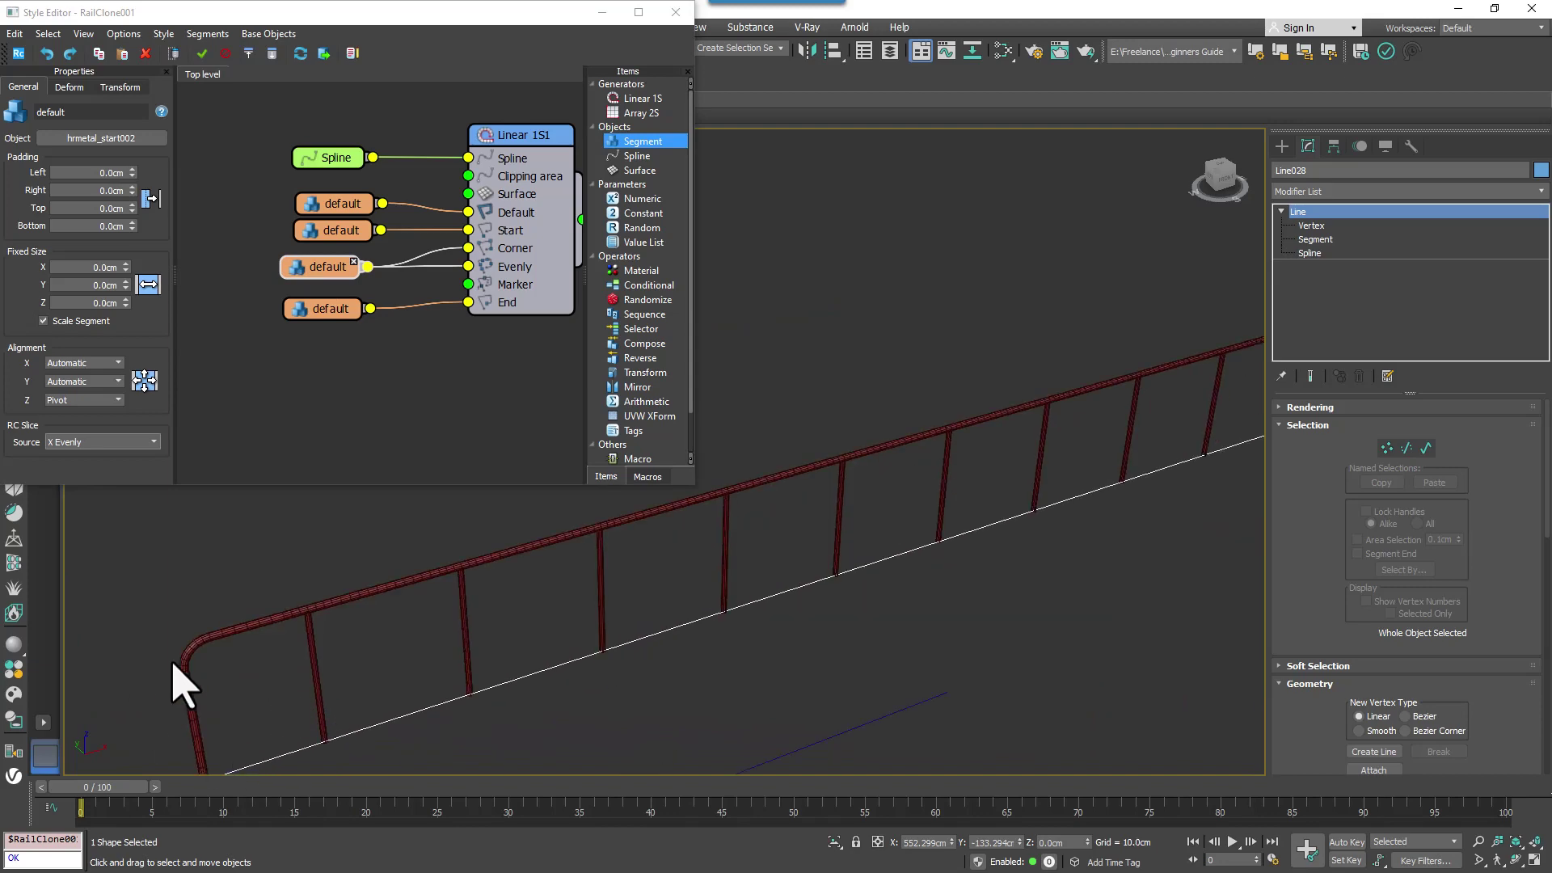
pyautogui.moveTo(841, 598); pyautogui.dragTo(520, 687, button='middle')
pyautogui.scroll(-4, 519, 687)
pyautogui.moveTo(638, 631); pyautogui.dragTo(441, 690, button='middle')
pyautogui.scroll(3, 996, 422)
pyautogui.scroll(3, 912, 443)
pyautogui.moveTo(908, 448); pyautogui.dragTo(932, 394, button='middle')
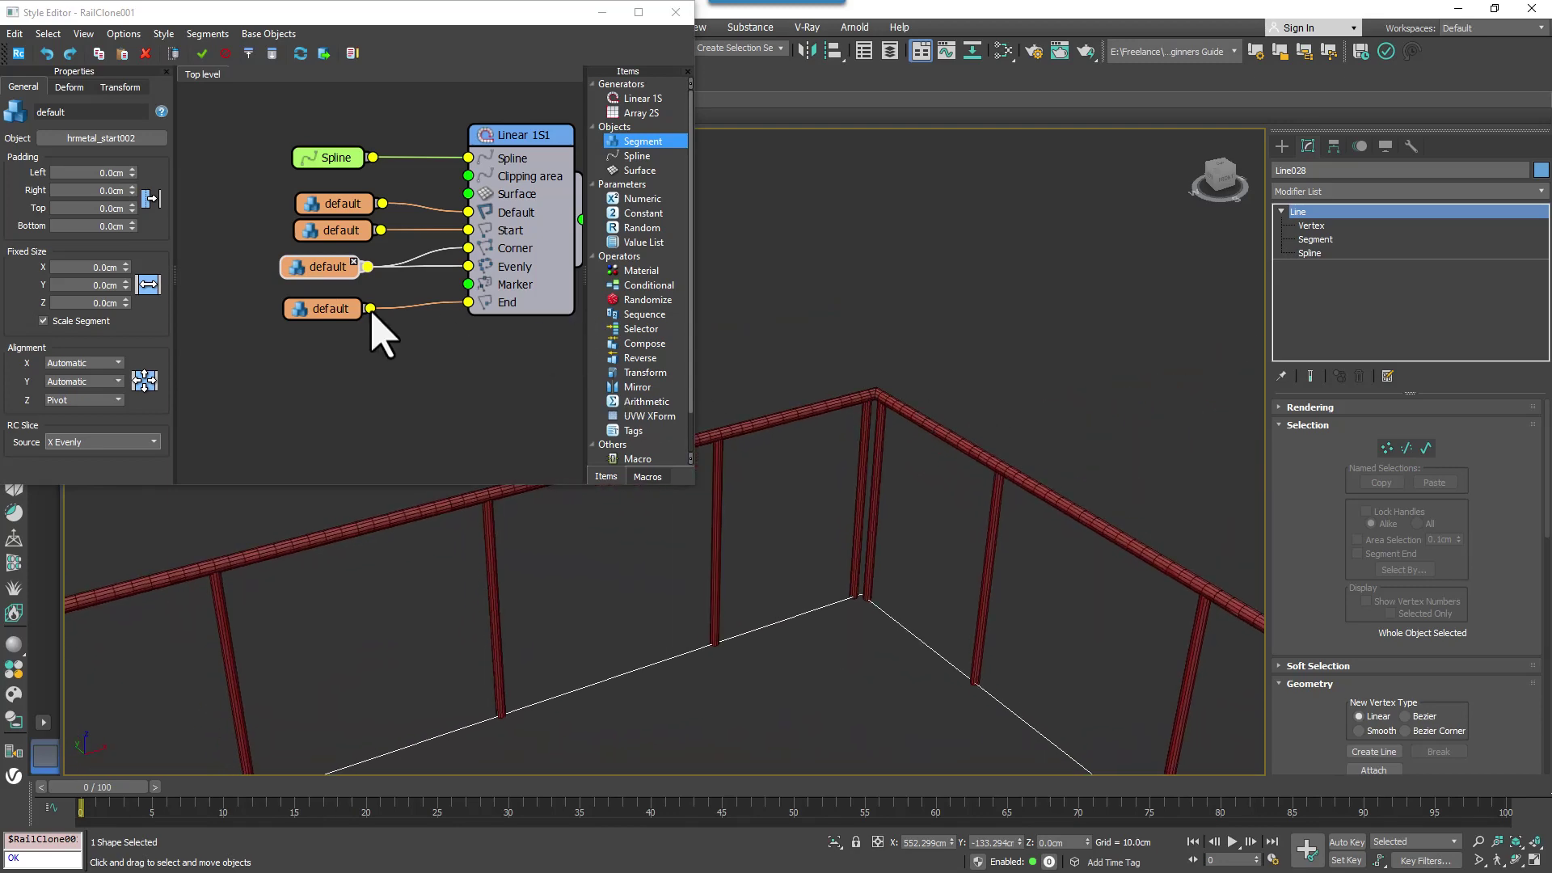
# Step: Make room among the segment nodes and add a Compose operator wired to the generator's Corner input
pyautogui.moveTo(345, 310); pyautogui.dragTo(319, 347)
pyautogui.moveTo(322, 272); pyautogui.dragTo(273, 300)
pyautogui.moveTo(483, 251); pyautogui.dragTo(426, 278)
pyautogui.moveTo(652, 348); pyautogui.dragTo(468, 248)
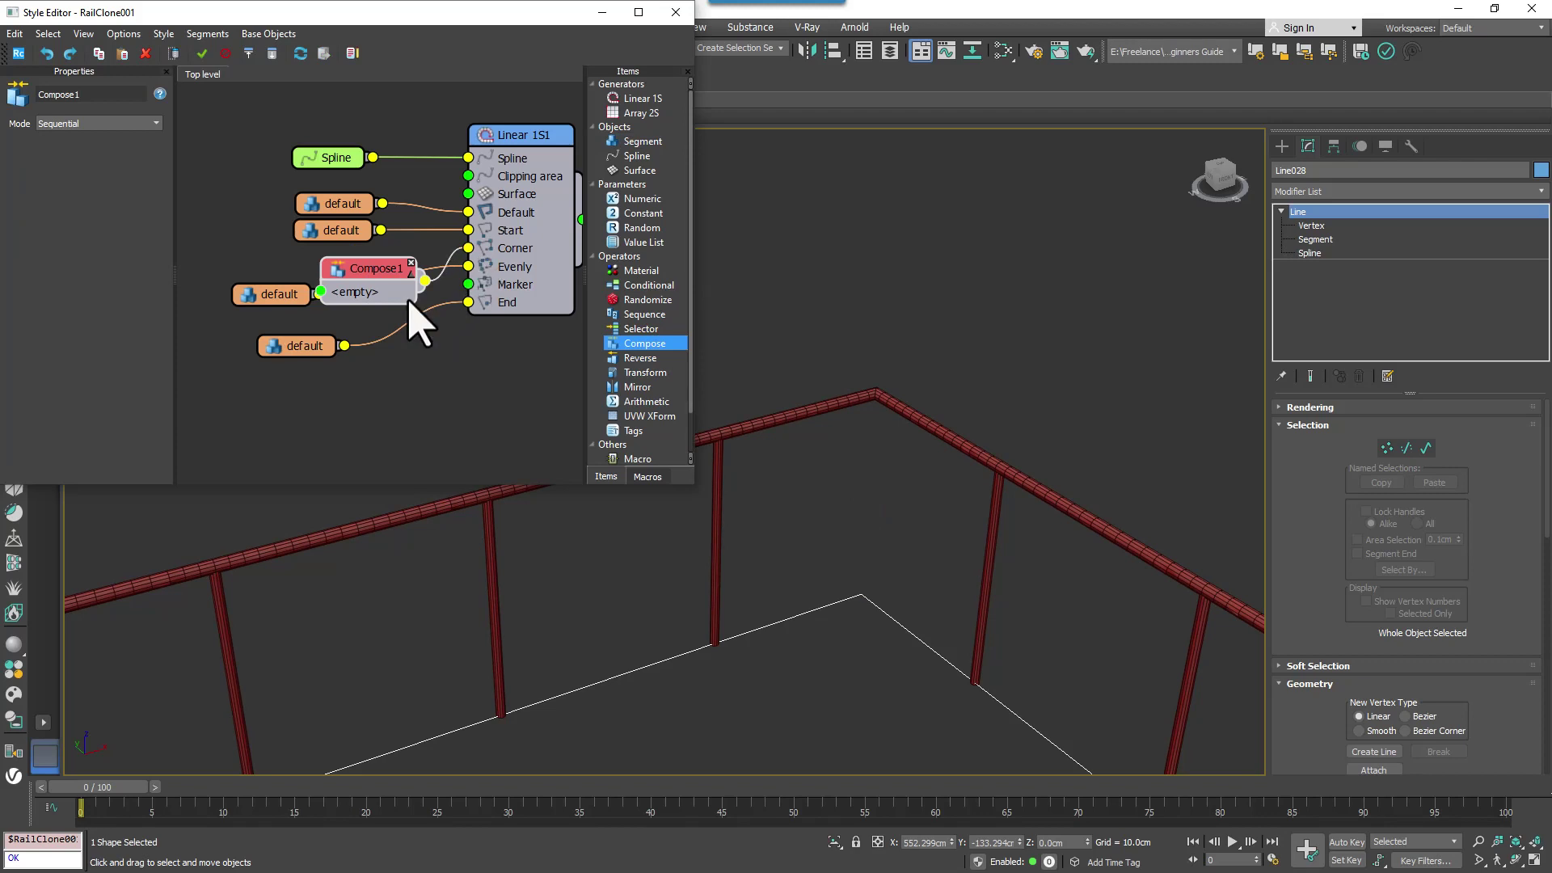
# Step: Wire the End segment and then the Start segment into Compose, and rearrange the nodes around it
pyautogui.moveTo(304, 346); pyautogui.dragTo(375, 263)
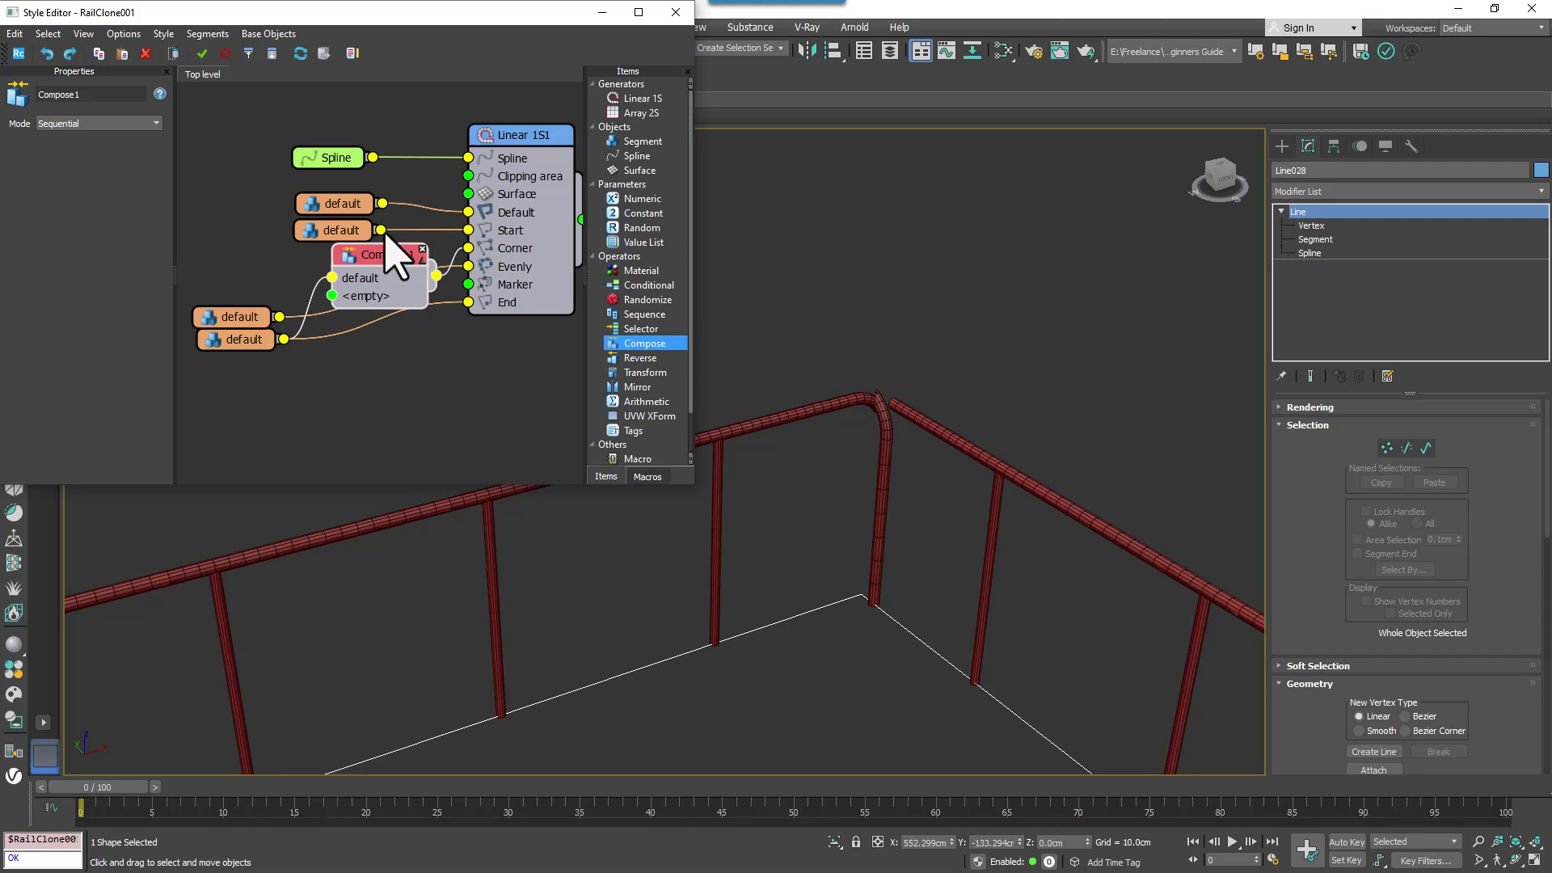
pyautogui.moveTo(334, 299); pyautogui.dragTo(333, 296)
pyautogui.moveTo(324, 224); pyautogui.dragTo(213, 188)
pyautogui.moveTo(248, 340); pyautogui.dragTo(205, 373)
pyautogui.moveTo(356, 257); pyautogui.dragTo(325, 235)
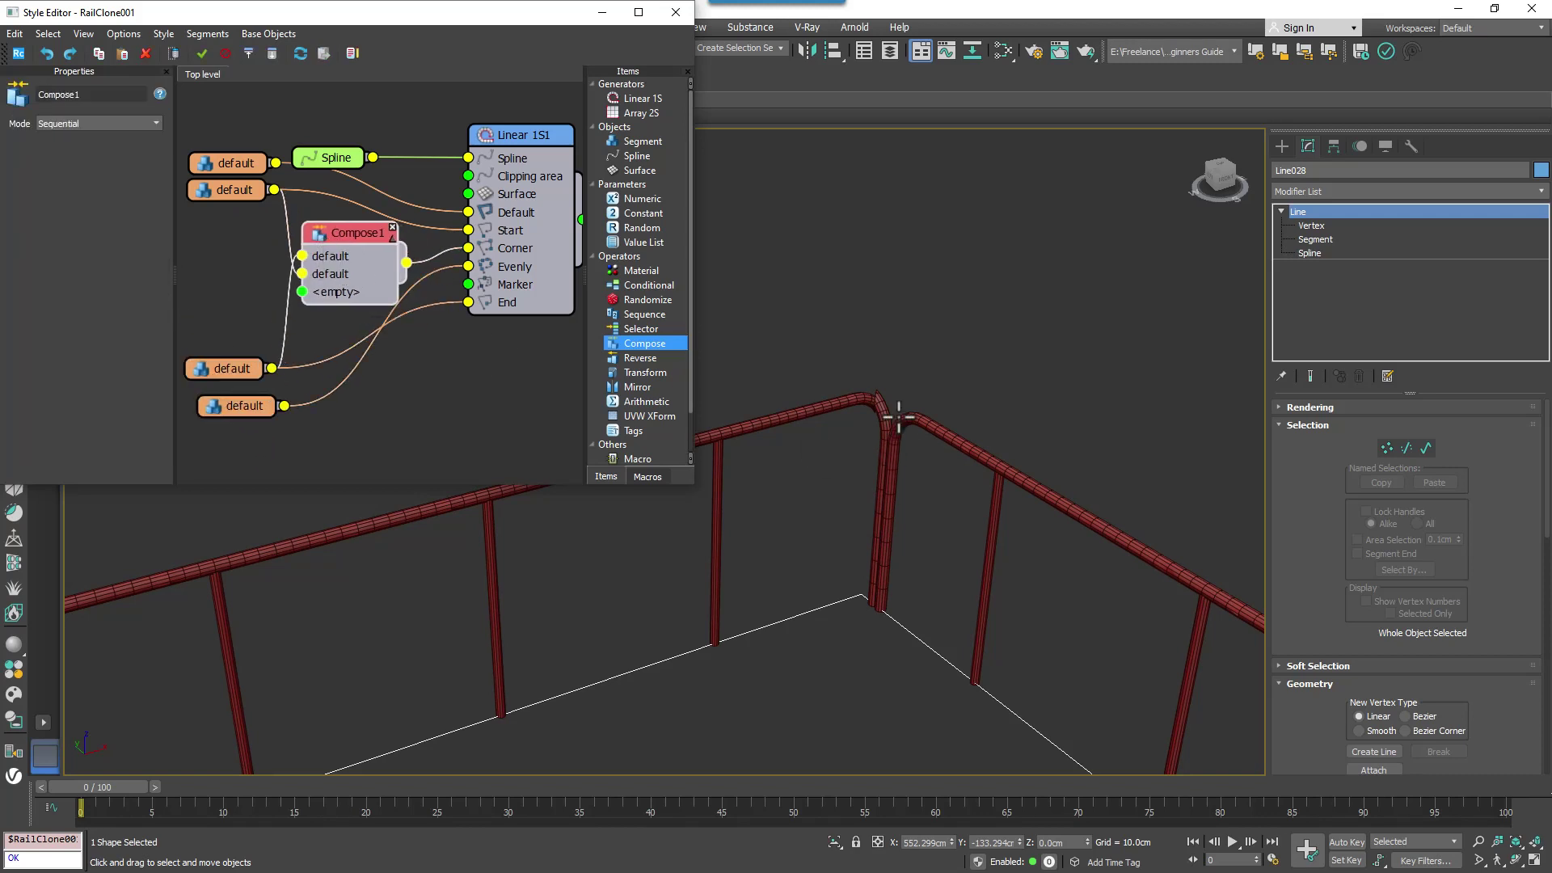
pyautogui.scroll(2, 882, 441)
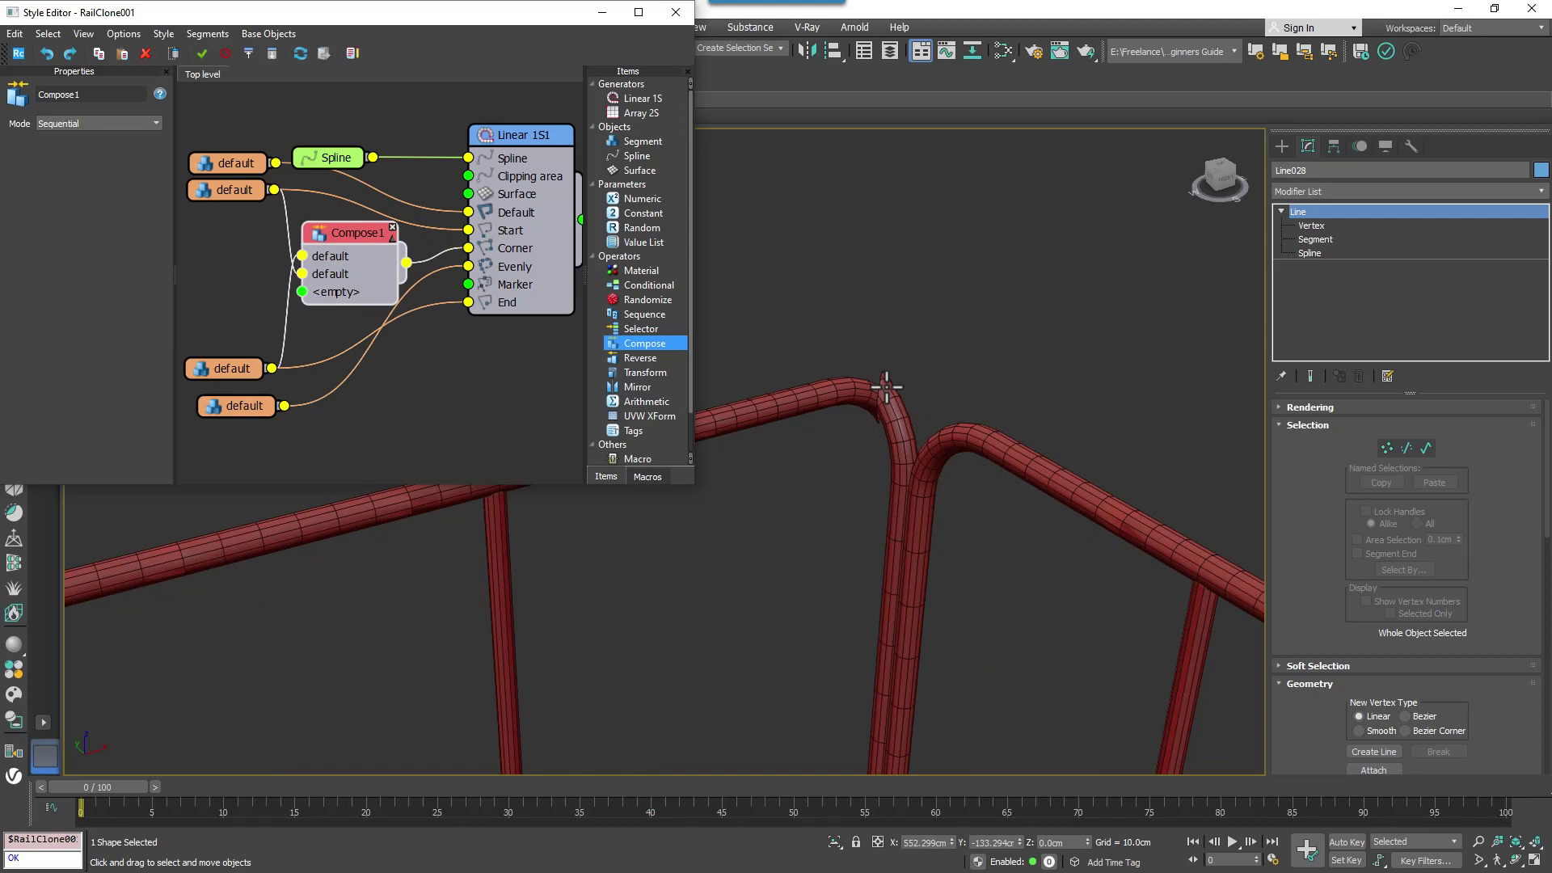
pyautogui.scroll(-4, 886, 552)
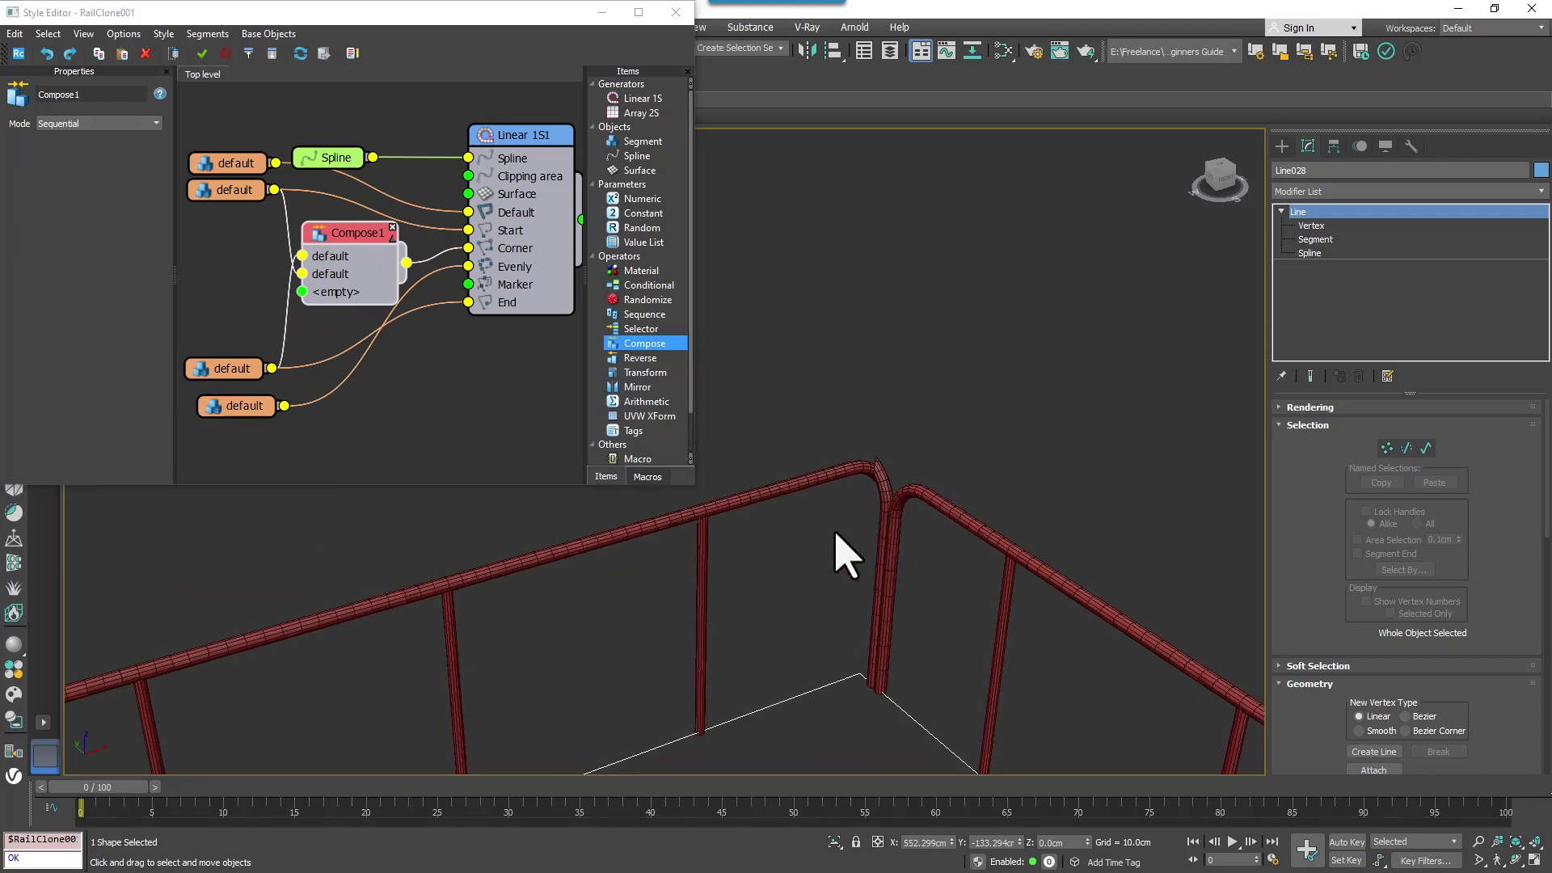
# Step: Reset the corner's BC Offset to 0 % and insert a new empty segment between the End and Start segments in Compose
pyautogui.click(533, 140)
pyautogui.rightClick(136, 326)
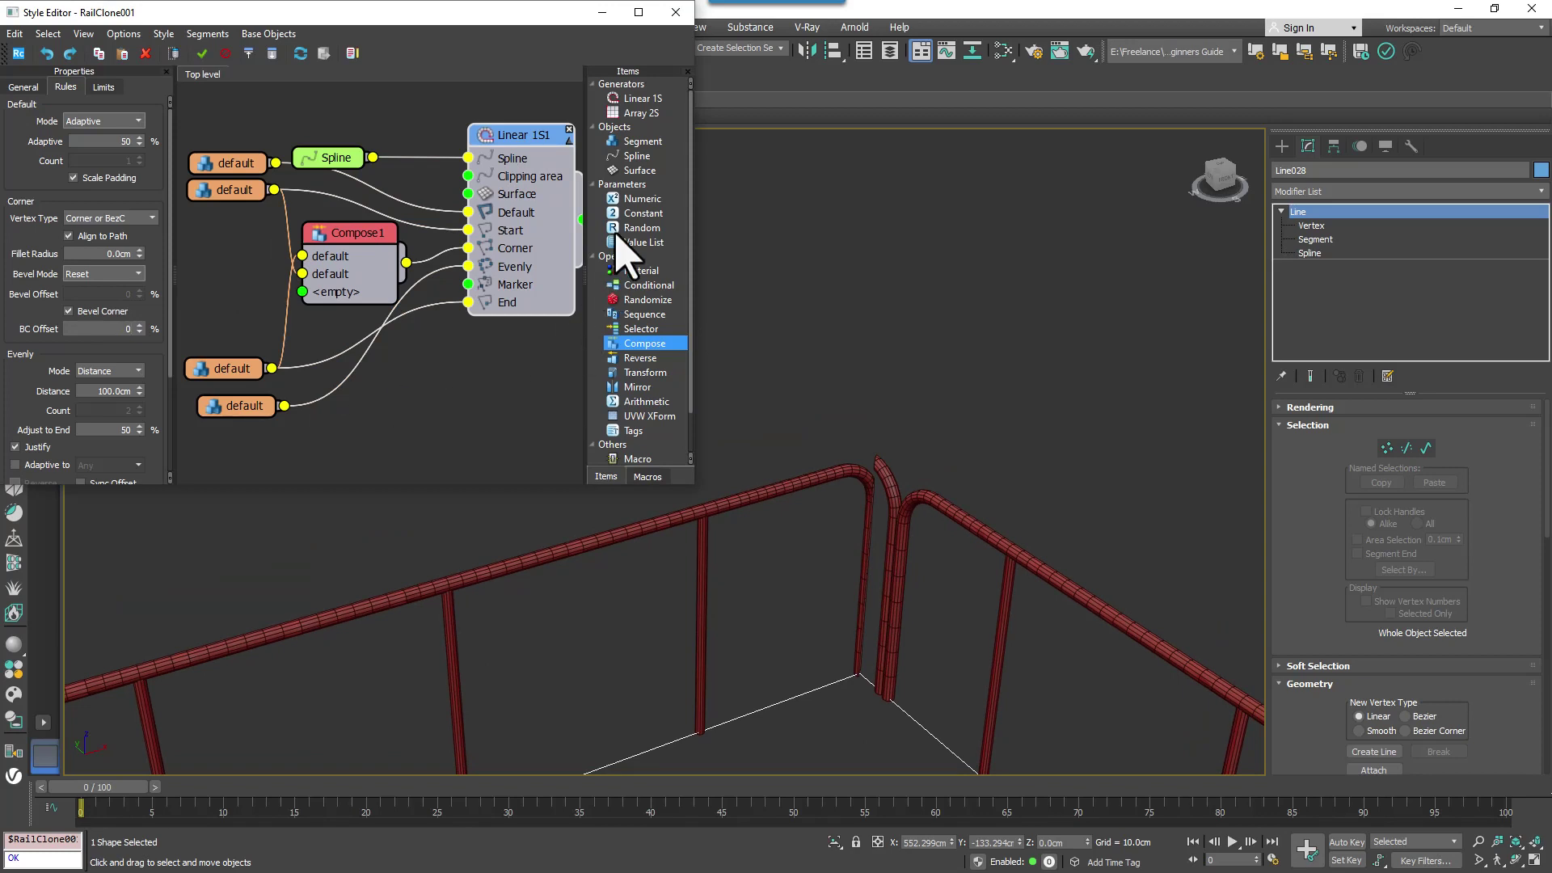
pyautogui.moveTo(643, 143); pyautogui.dragTo(344, 296)
pyautogui.click(389, 287)
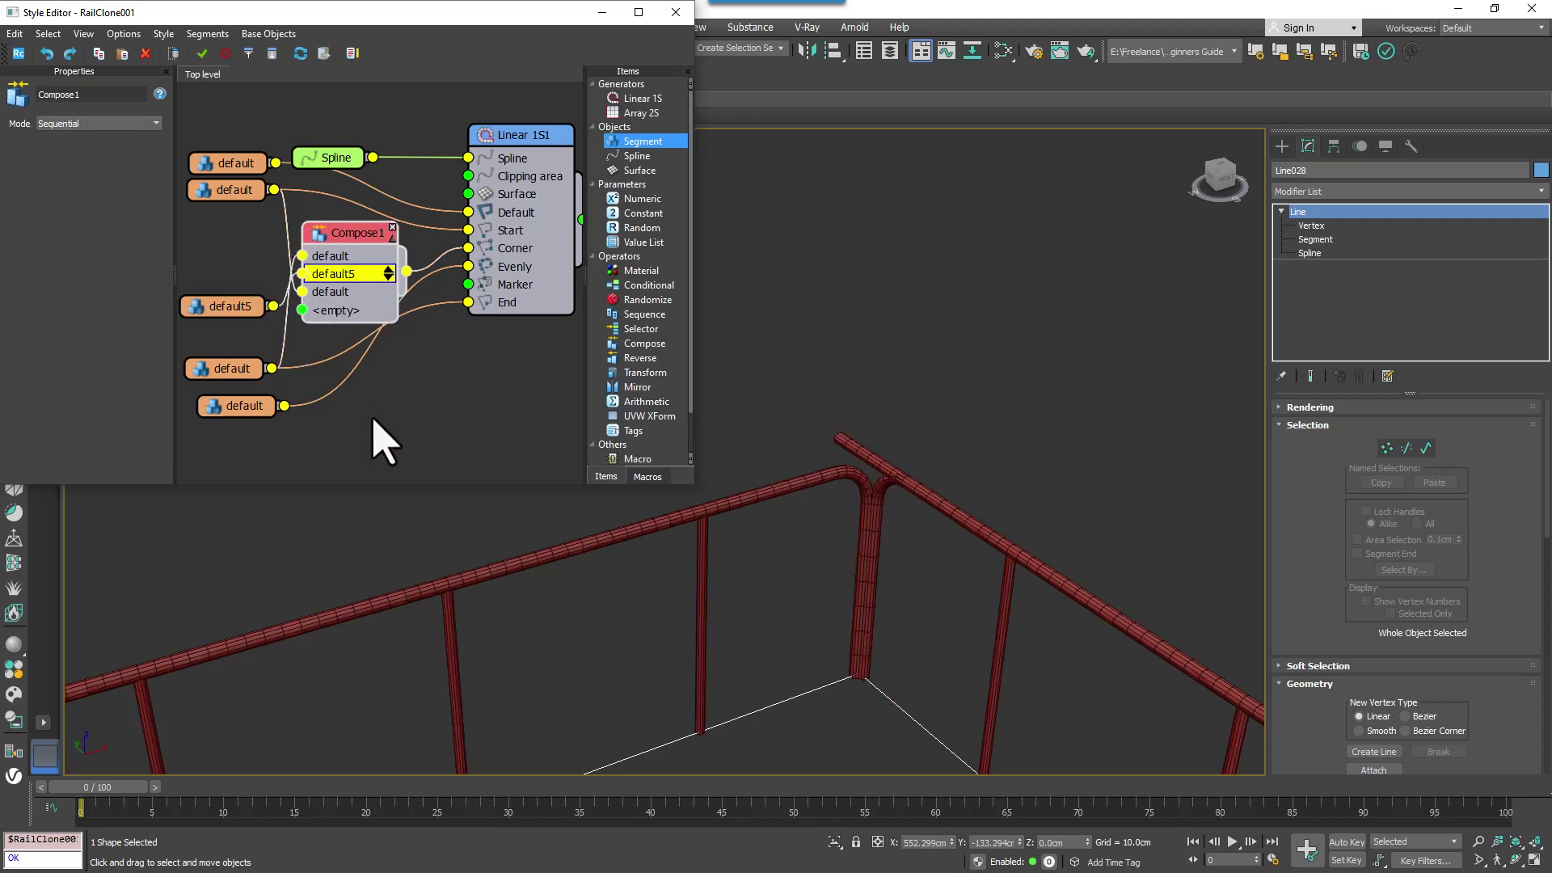
# Step: Try a fixed X size of 10 cm on the empty spacer segment and settle on 5 cm
pyautogui.moveTo(200, 314); pyautogui.dragTo(193, 286)
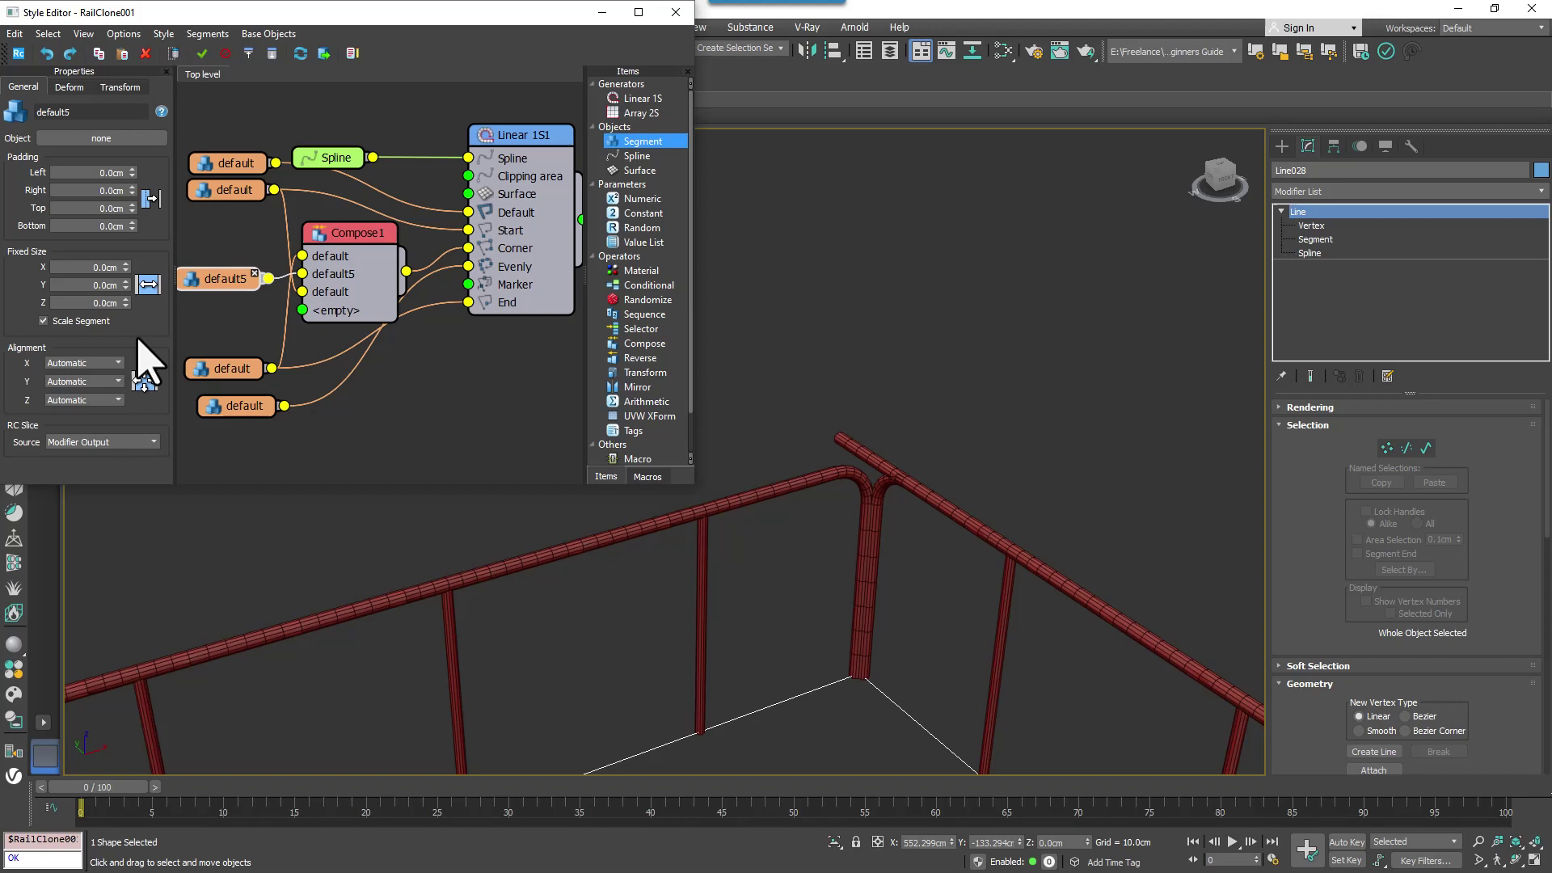
pyautogui.write('1')
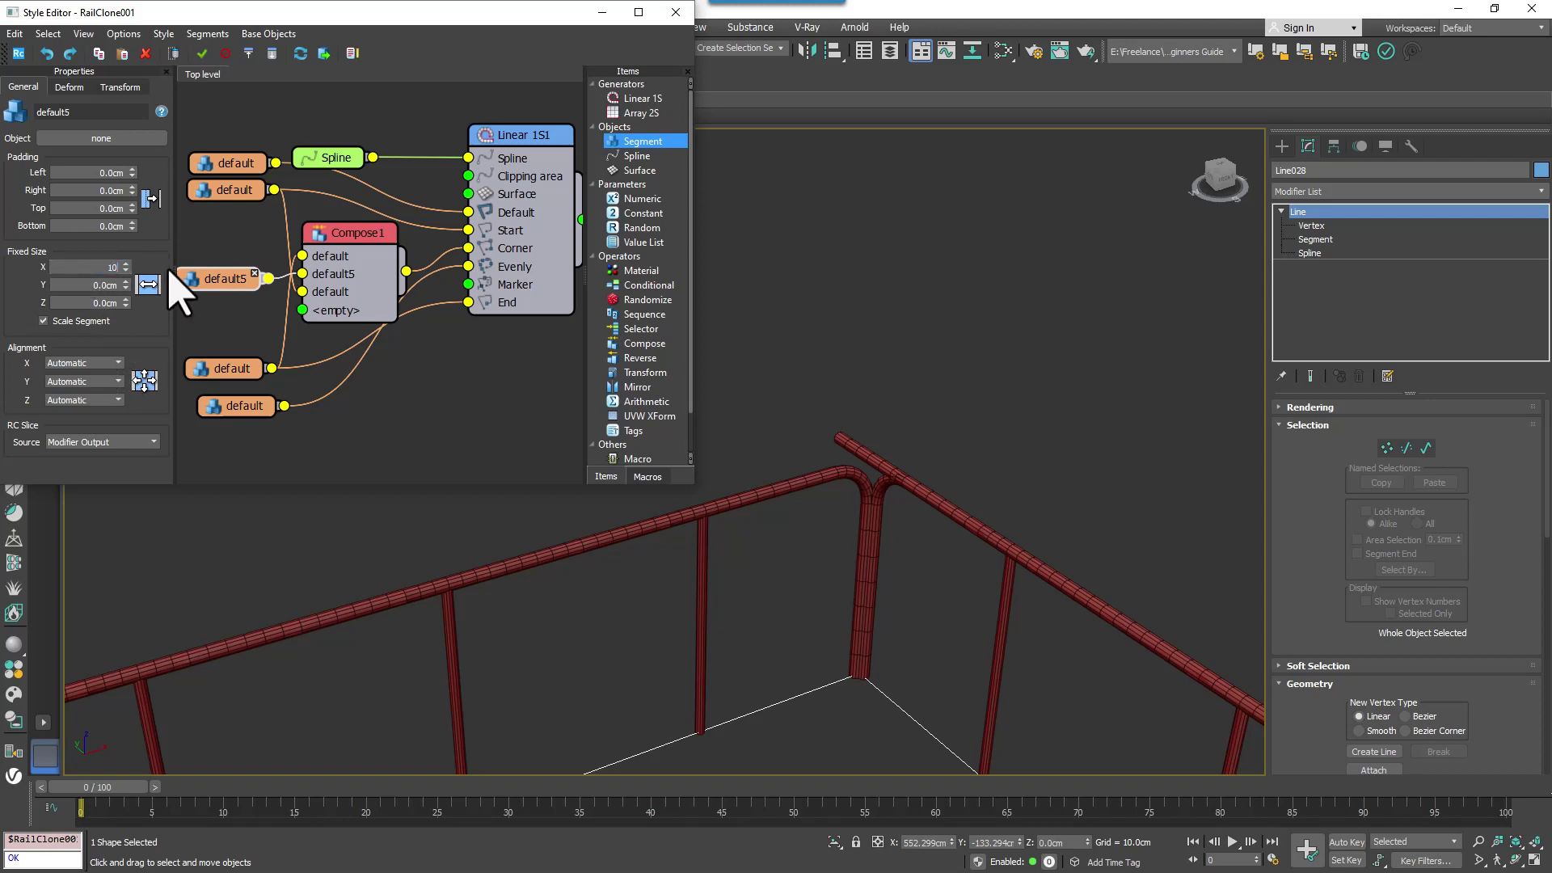
pyautogui.write('0')
pyautogui.press('Return')
pyautogui.write('5')
pyautogui.press('Return')
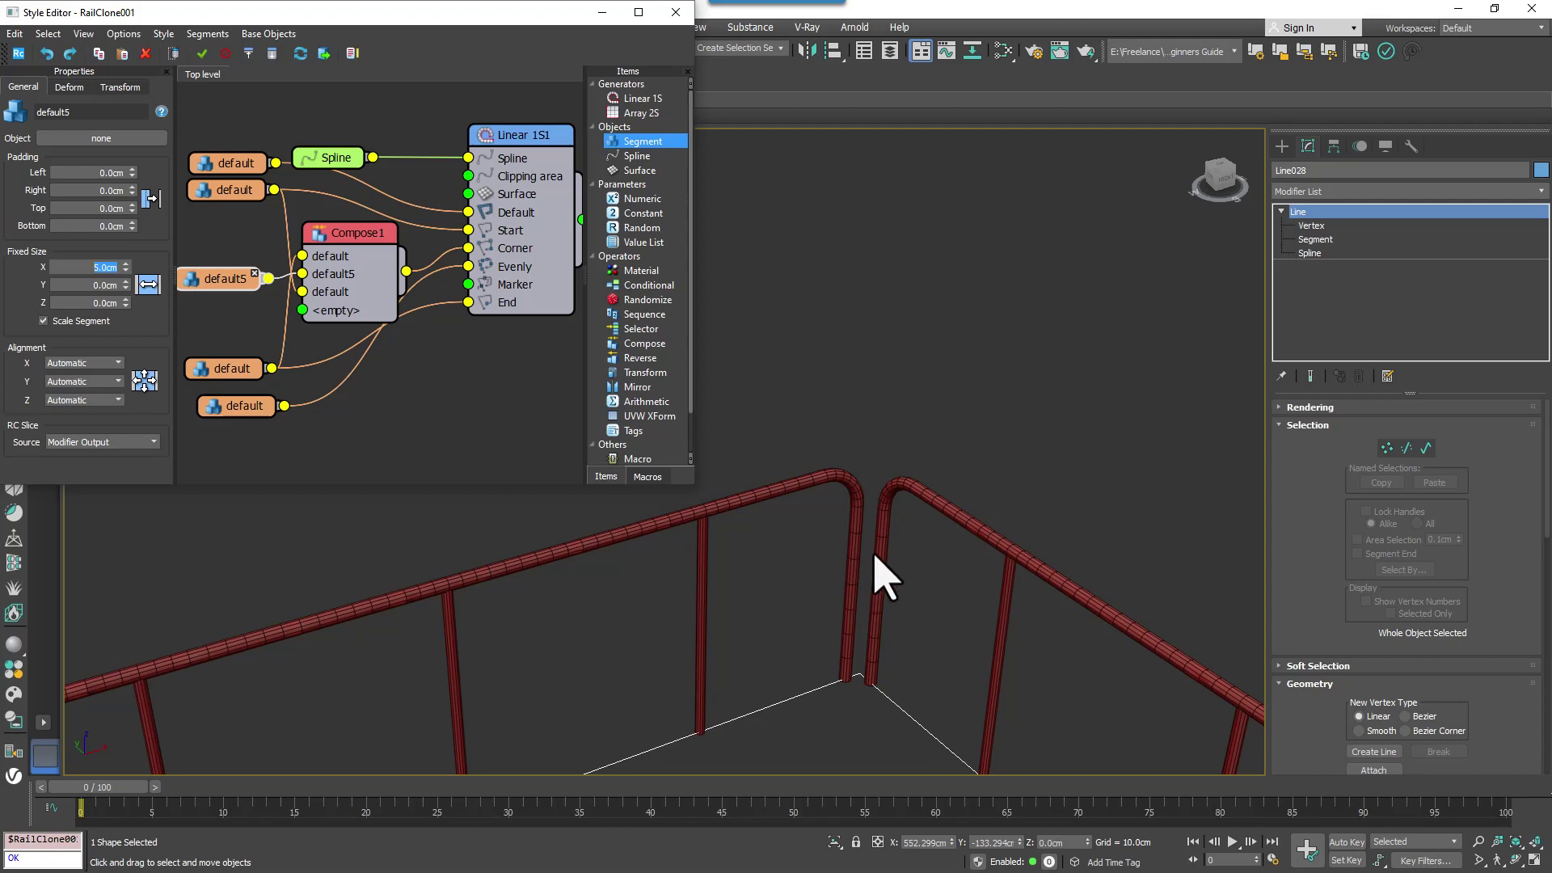
# Step: Review the finished railing along the whole path and unhide all objects in the scene
pyautogui.scroll(-4, 877, 579)
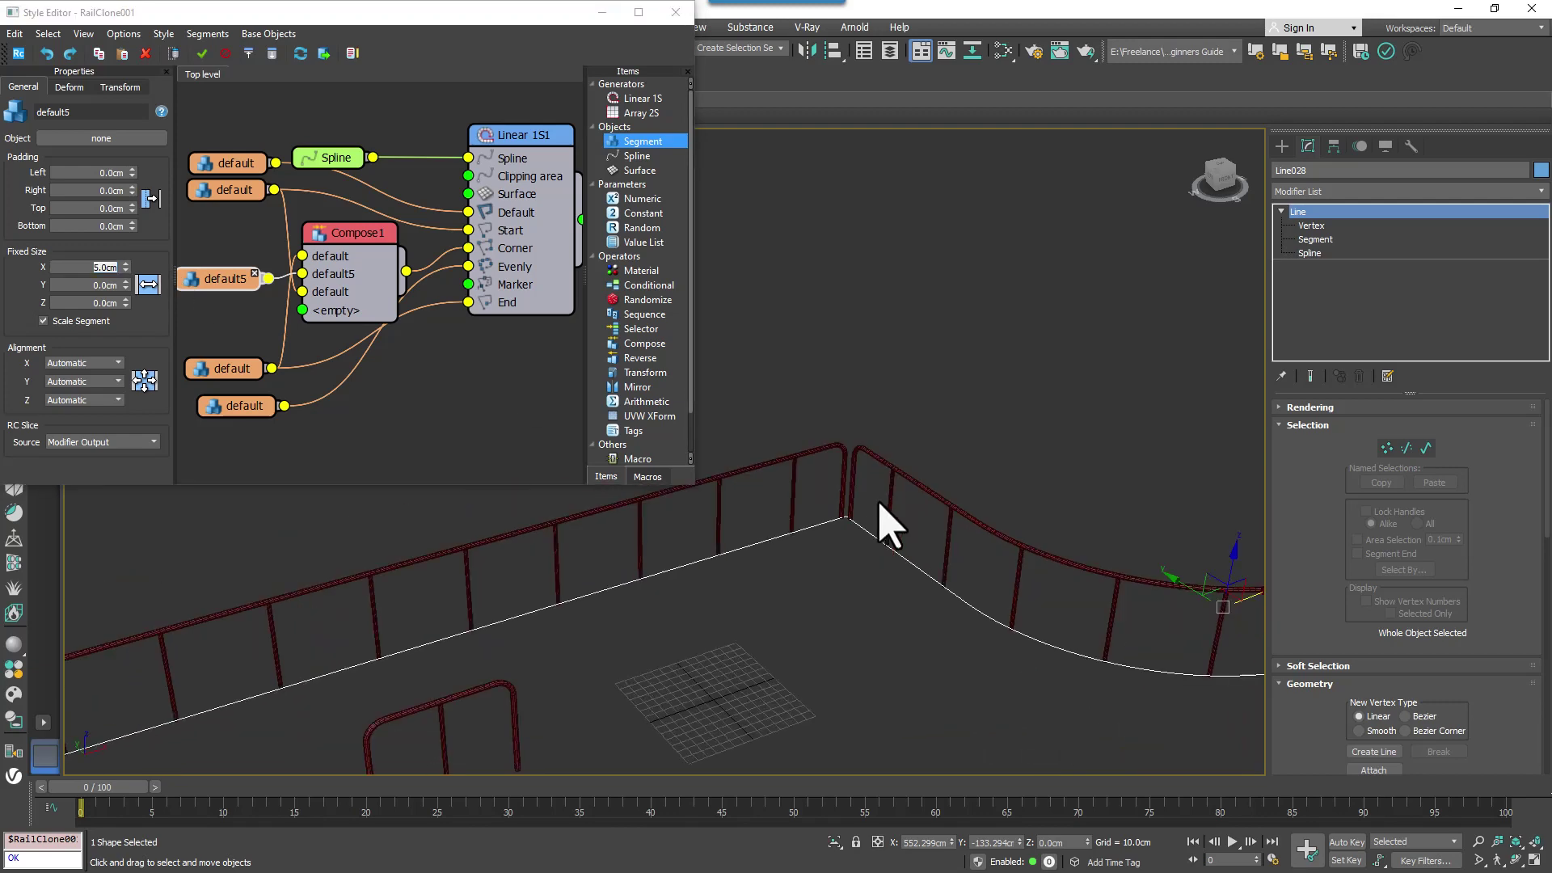
pyautogui.moveTo(886, 513); pyautogui.dragTo(877, 444, button='middle')
pyautogui.scroll(-3, 918, 461)
pyautogui.moveTo(855, 526); pyautogui.dragTo(931, 499, button='middle')
pyautogui.rightClick(918, 531)
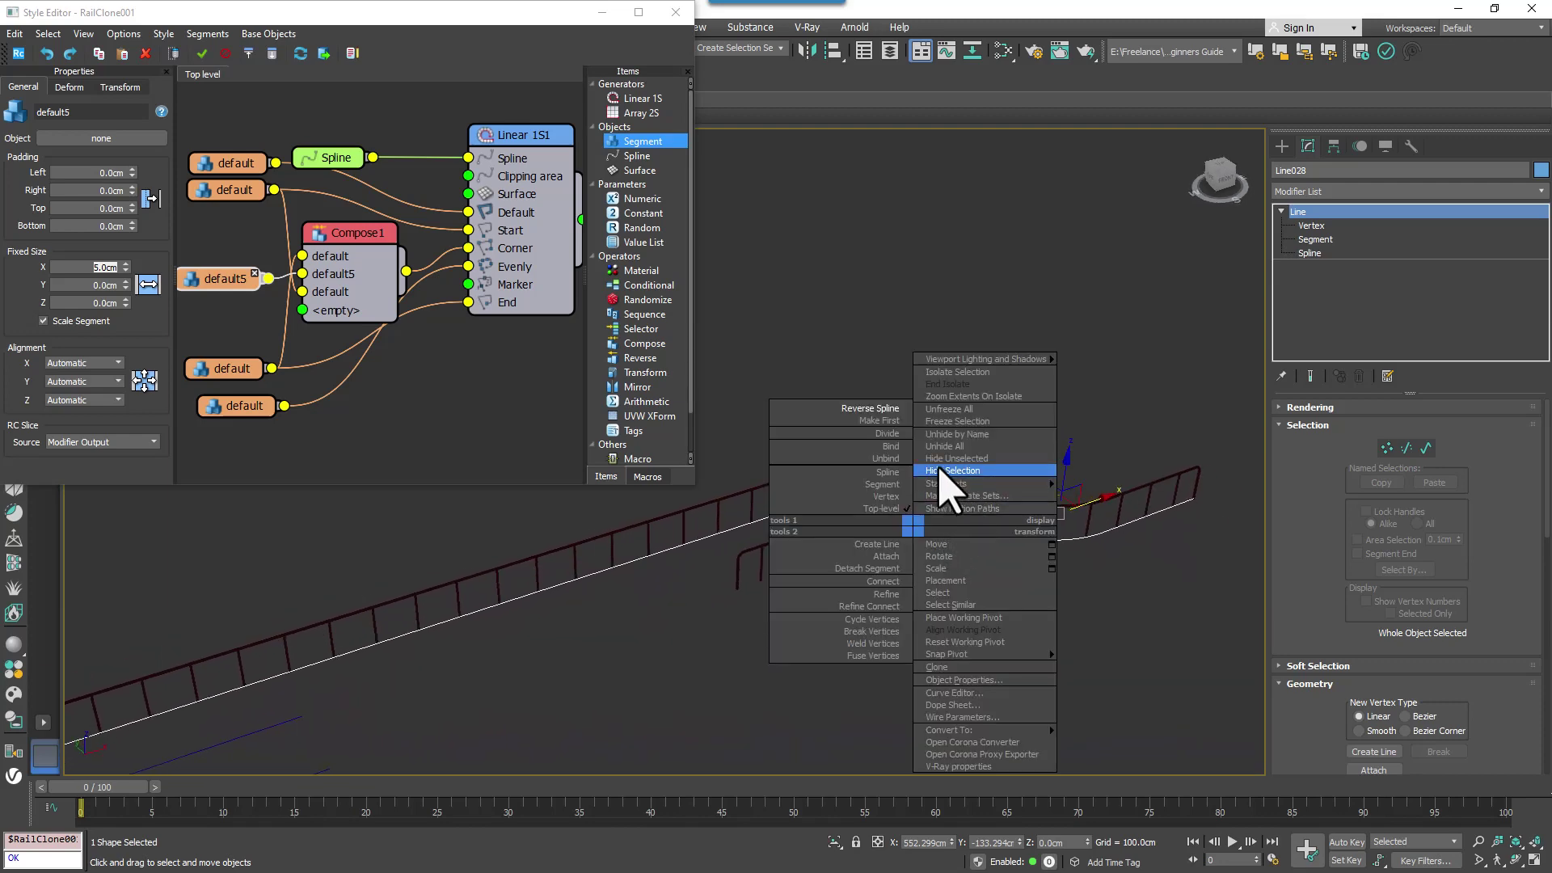
pyautogui.click(960, 449)
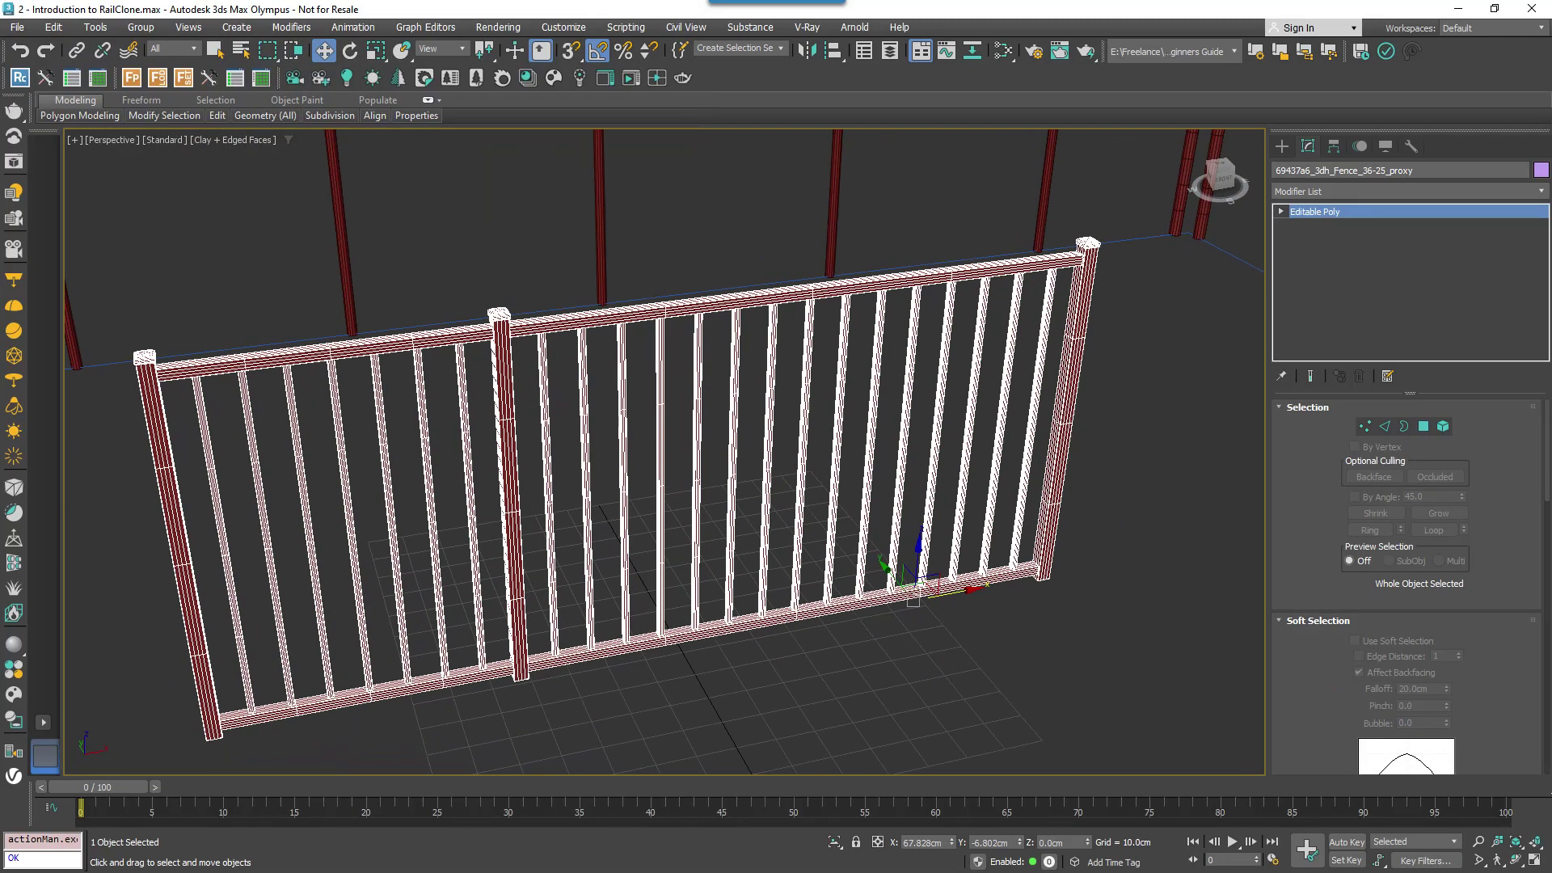
# Step: Add an RC Slice modifier to the fence proxy mesh and expand its slice sub-objects
pyautogui.click(1447, 191)
pyautogui.write('rc')
pyautogui.press('Return')
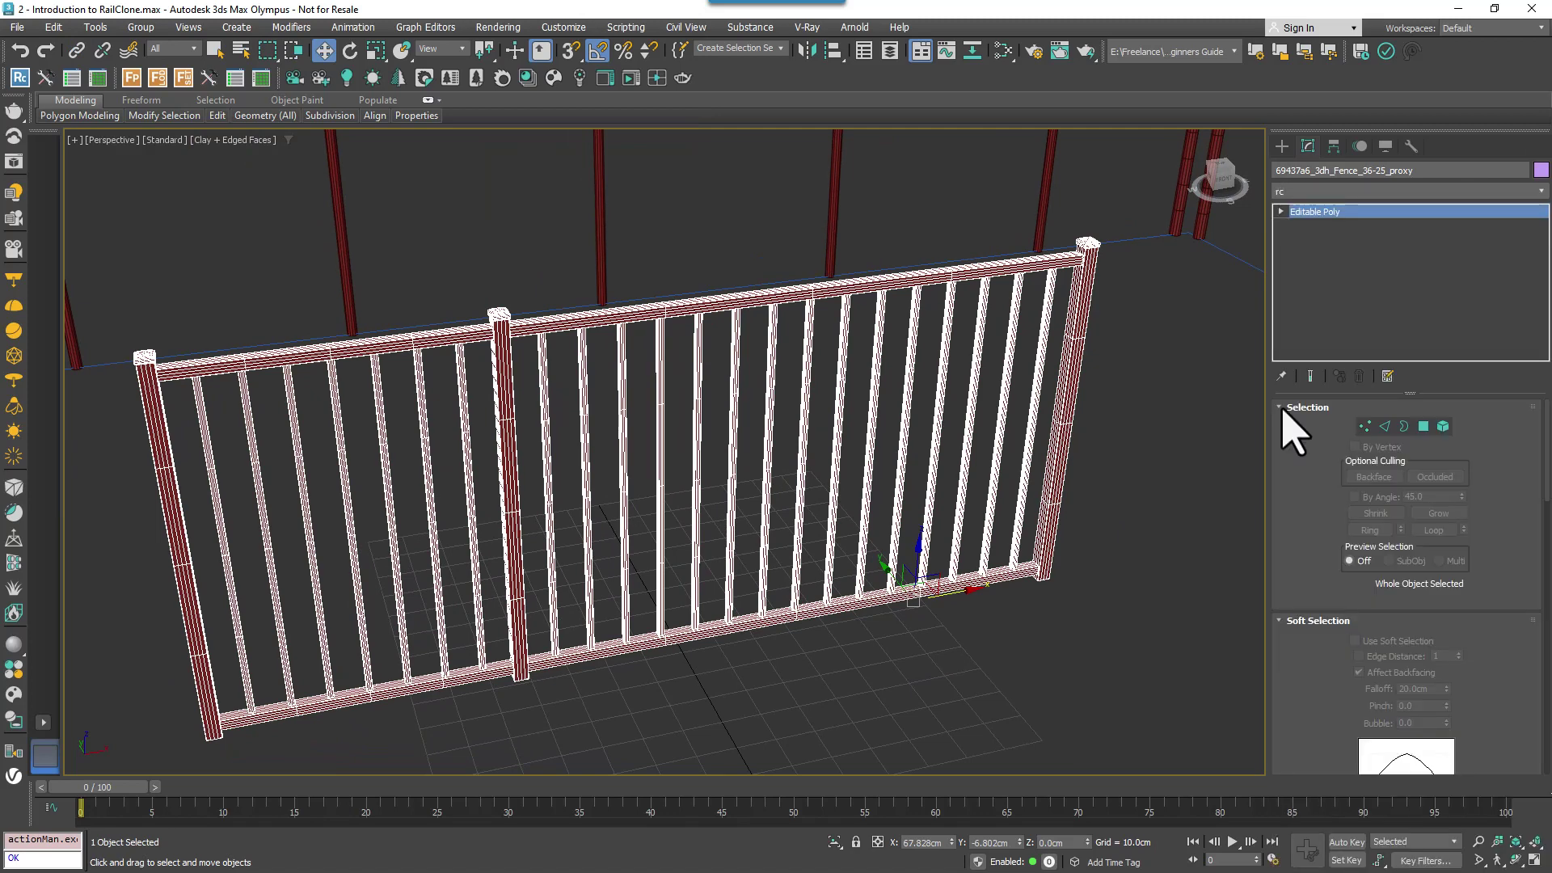
pyautogui.click(1297, 211)
# Step: Place the X Start slice just inside the fence's first post and the X End slice just inside its last post
pyautogui.click(1328, 225)
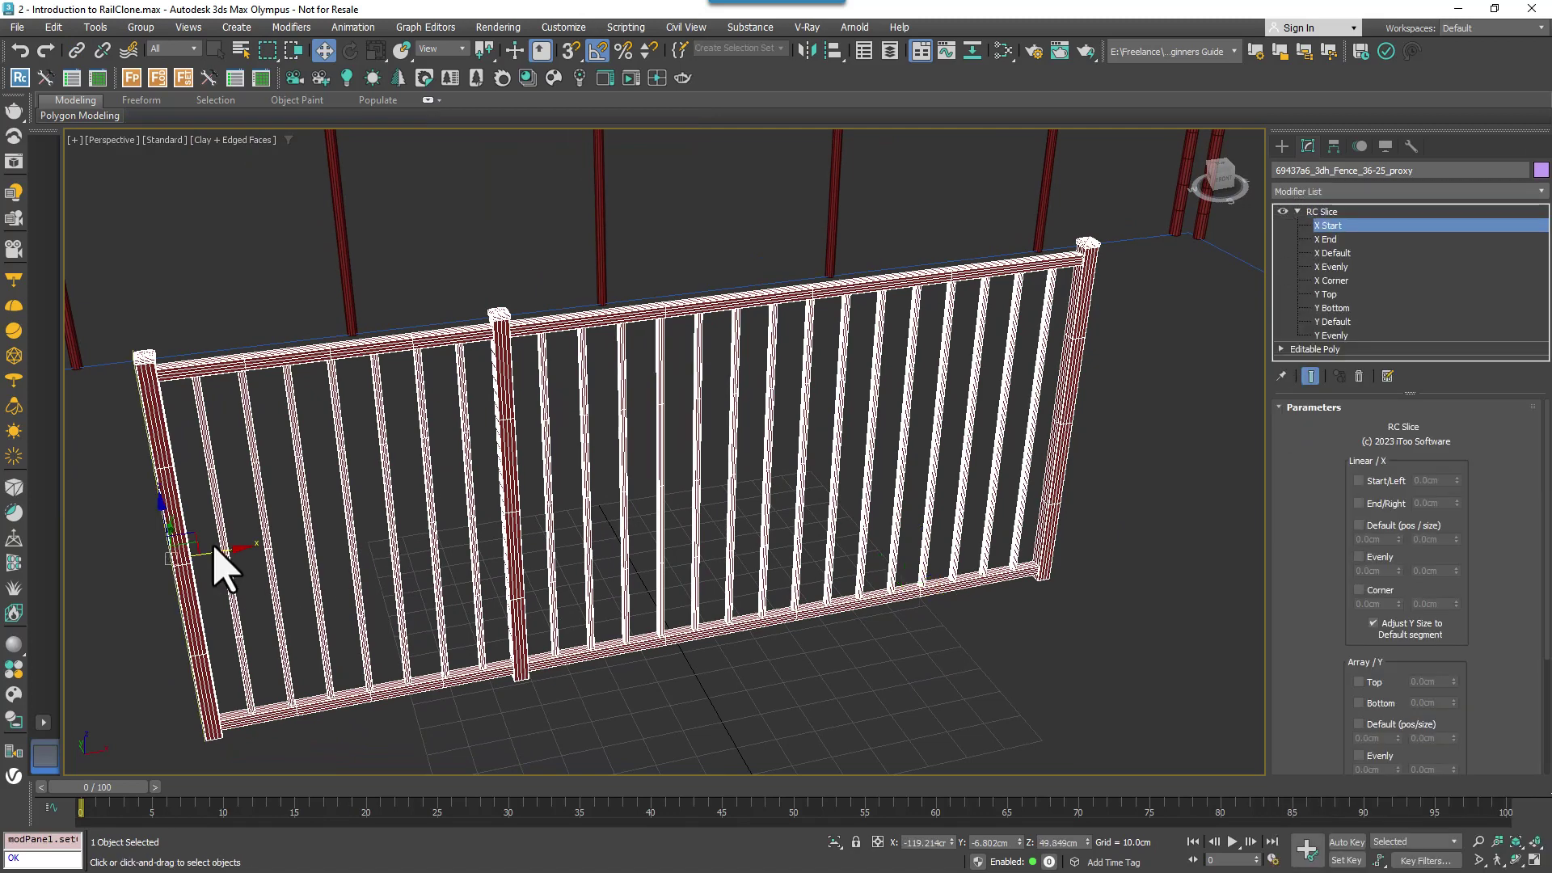
pyautogui.click(1342, 240)
pyautogui.keyDown('alt'); pyautogui.moveTo(1098, 416); pyautogui.dragTo(1011, 408, button='middle'); pyautogui.keyUp('alt')
# Step: Place the X Default slice between the first balusters, enable it and size it to about 9.1 cm to span one baluster spacing
pyautogui.click(1336, 253)
pyautogui.moveTo(368, 424); pyautogui.dragTo(381, 425)
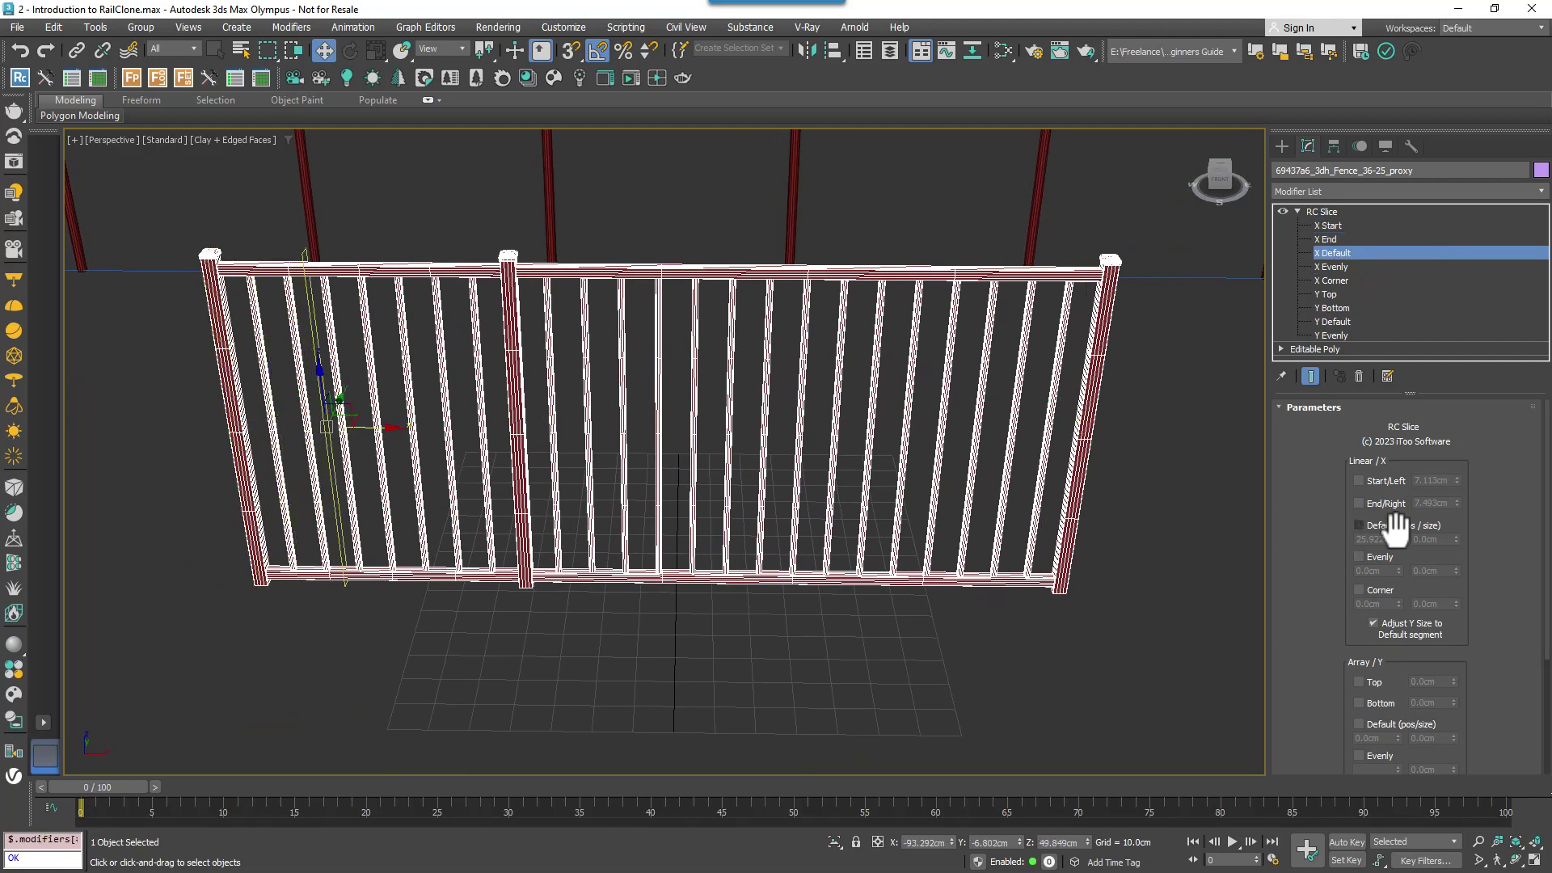
pyautogui.click(1375, 530)
pyautogui.moveTo(1457, 539); pyautogui.dragTo(1402, 671)
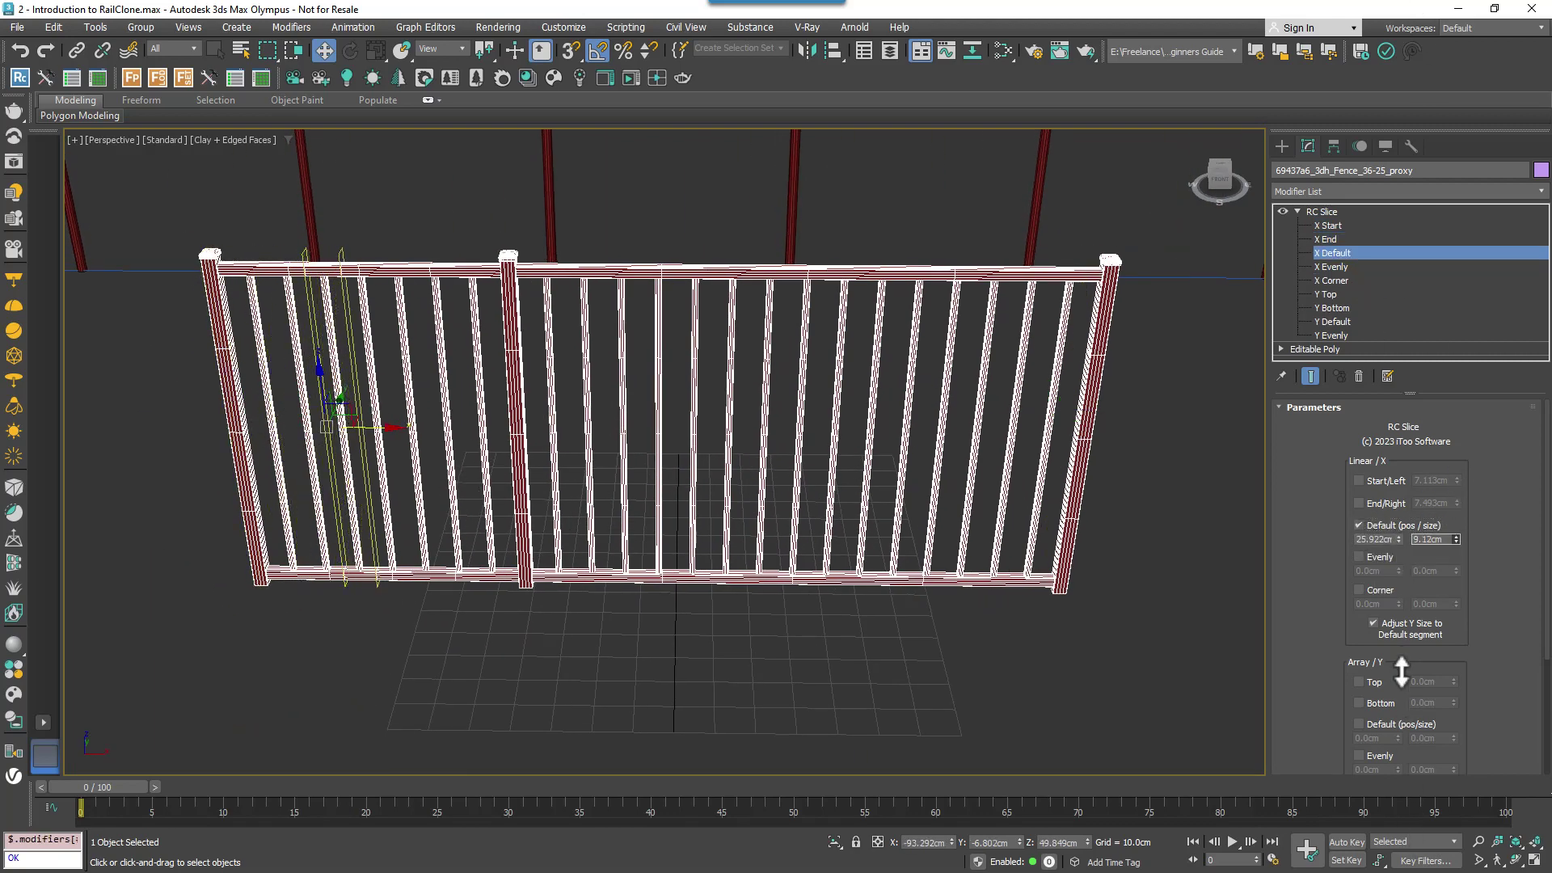
# Step: Enable the X Evenly slice and size it around the middle post, and enable the Start/Left and End/Right slices
pyautogui.click(1333, 267)
pyautogui.click(1359, 557)
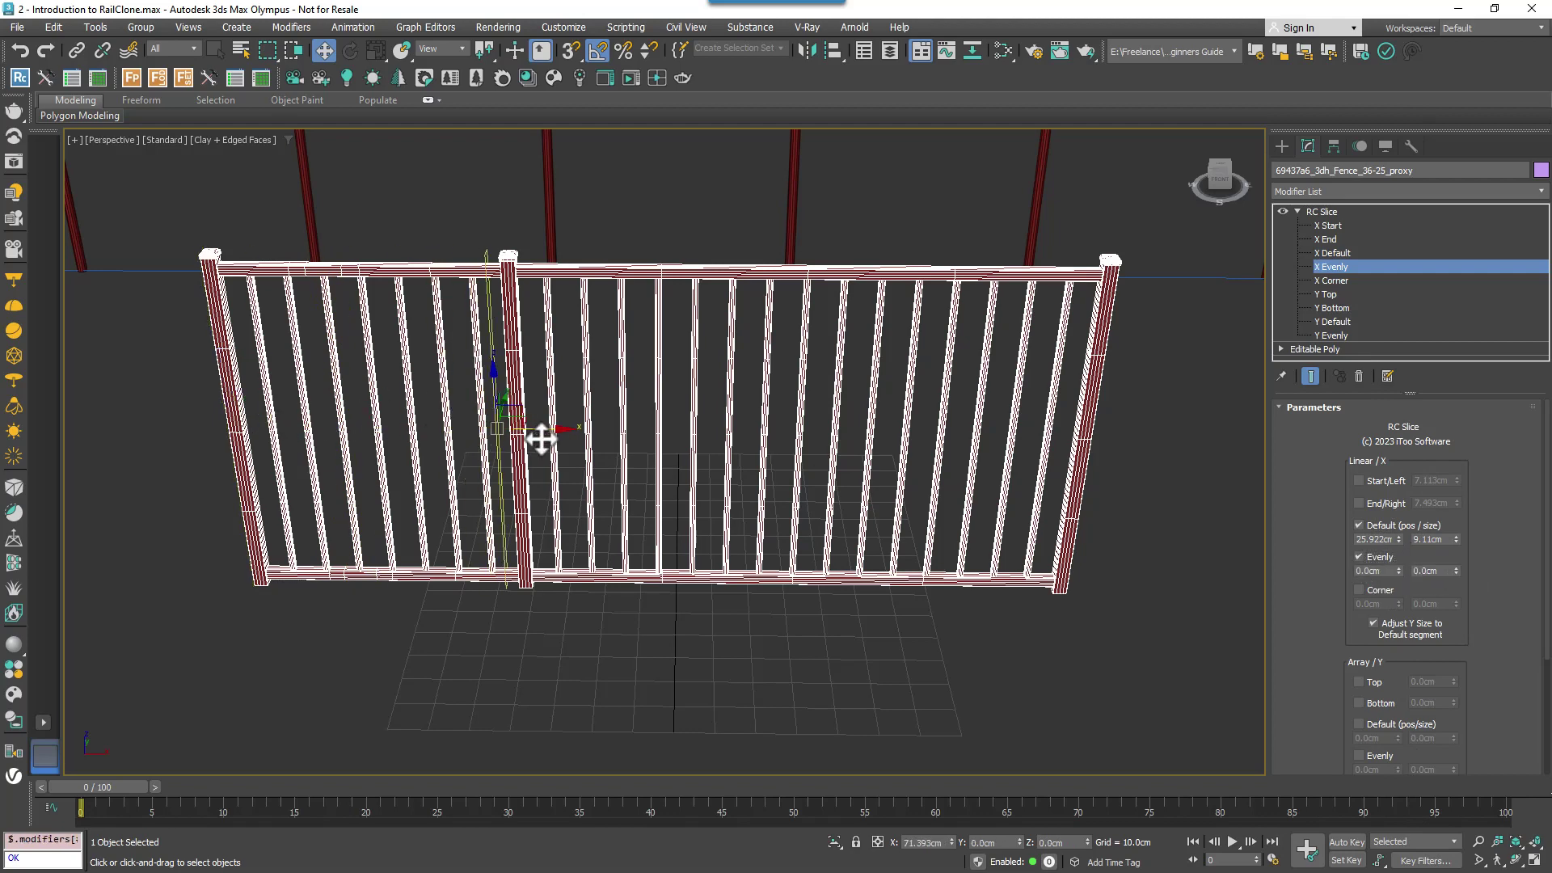
pyautogui.moveTo(1456, 571); pyautogui.dragTo(1351, 509)
pyautogui.click(1359, 480)
pyautogui.click(1359, 503)
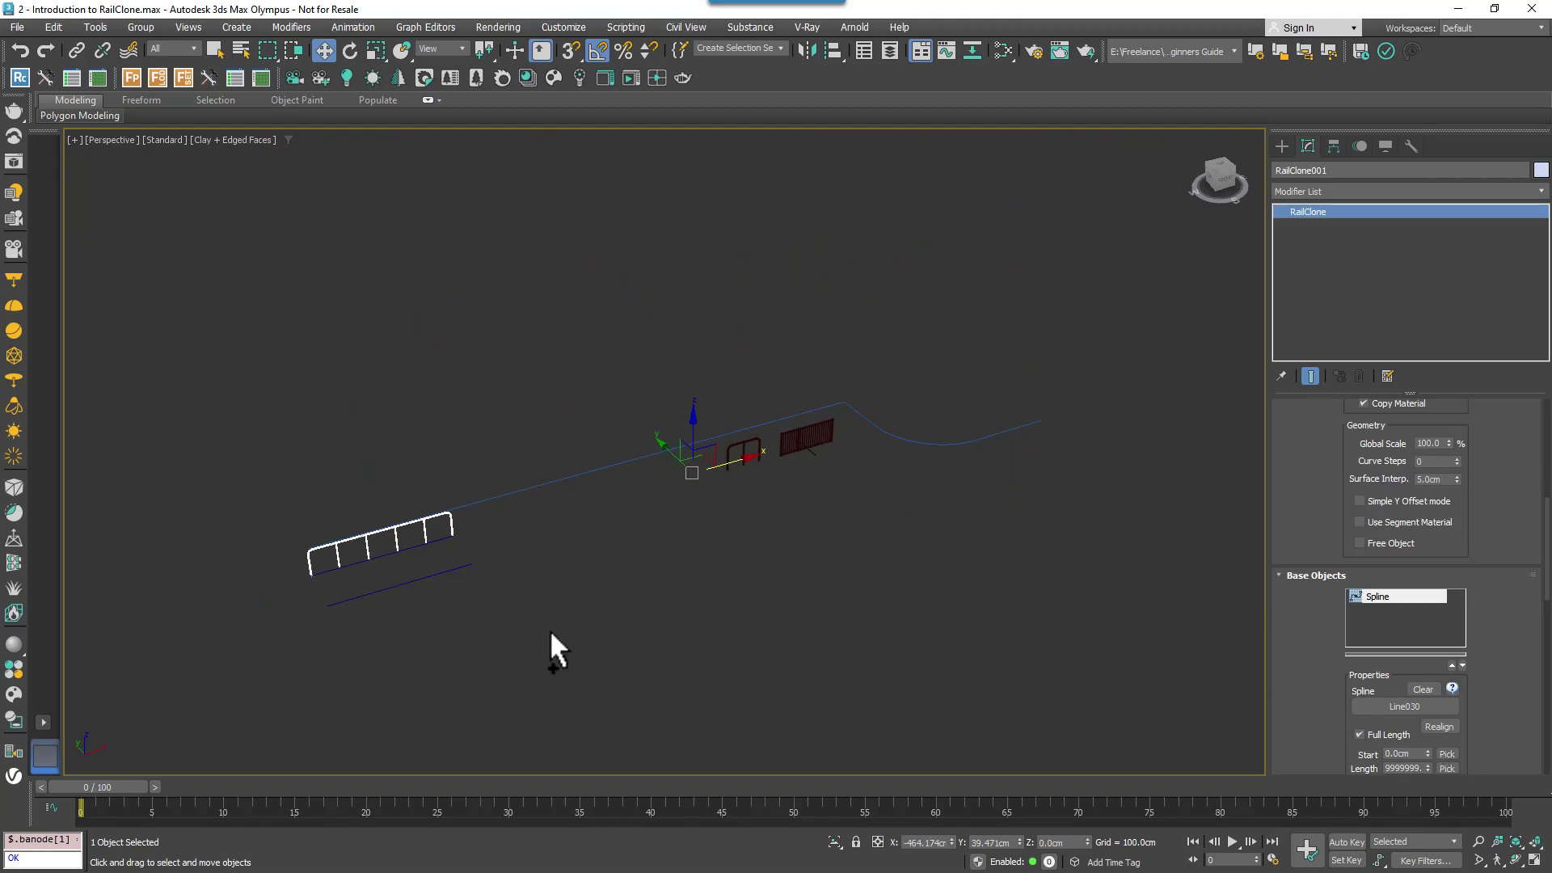
# Step: Clone the finished railing as RailClone002 and open the clone's style for editing
pyautogui.hotkey('ctrl', 'v')
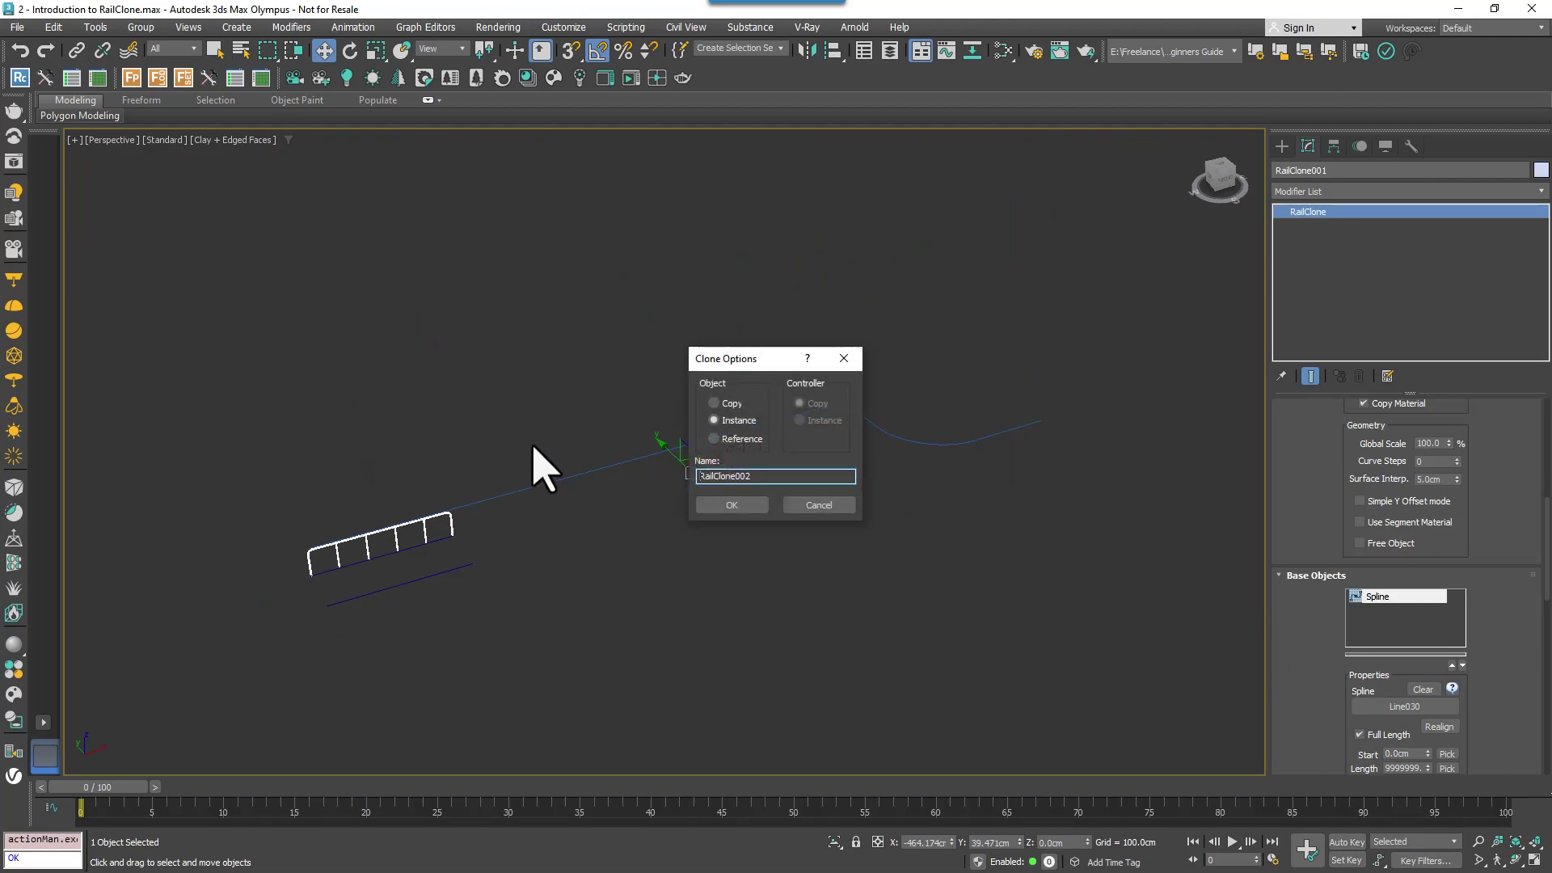
pyautogui.click(752, 506)
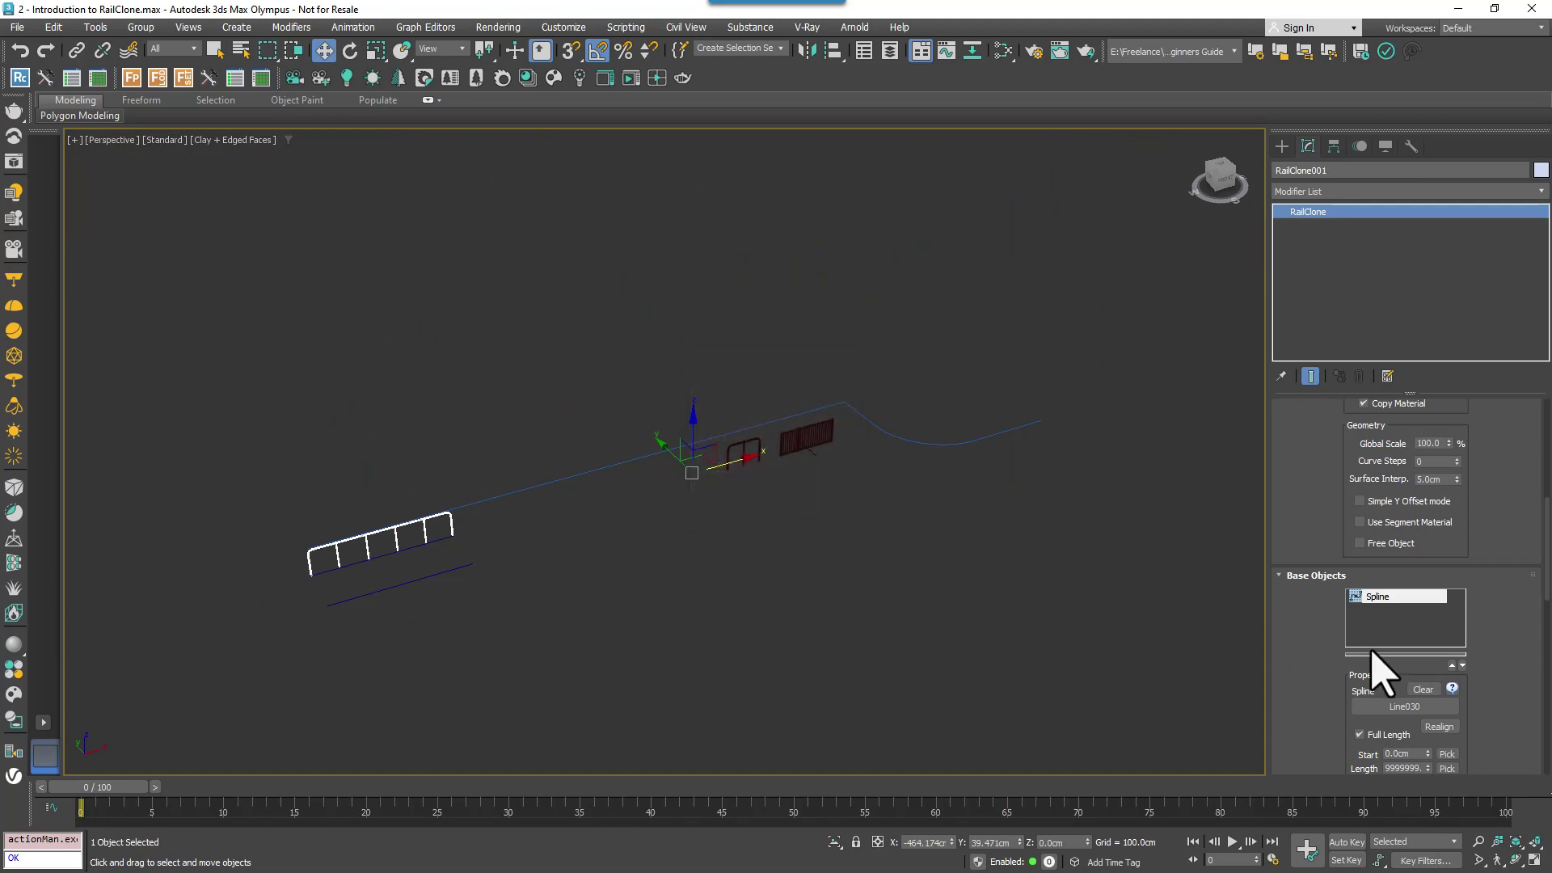
pyautogui.click(1361, 571)
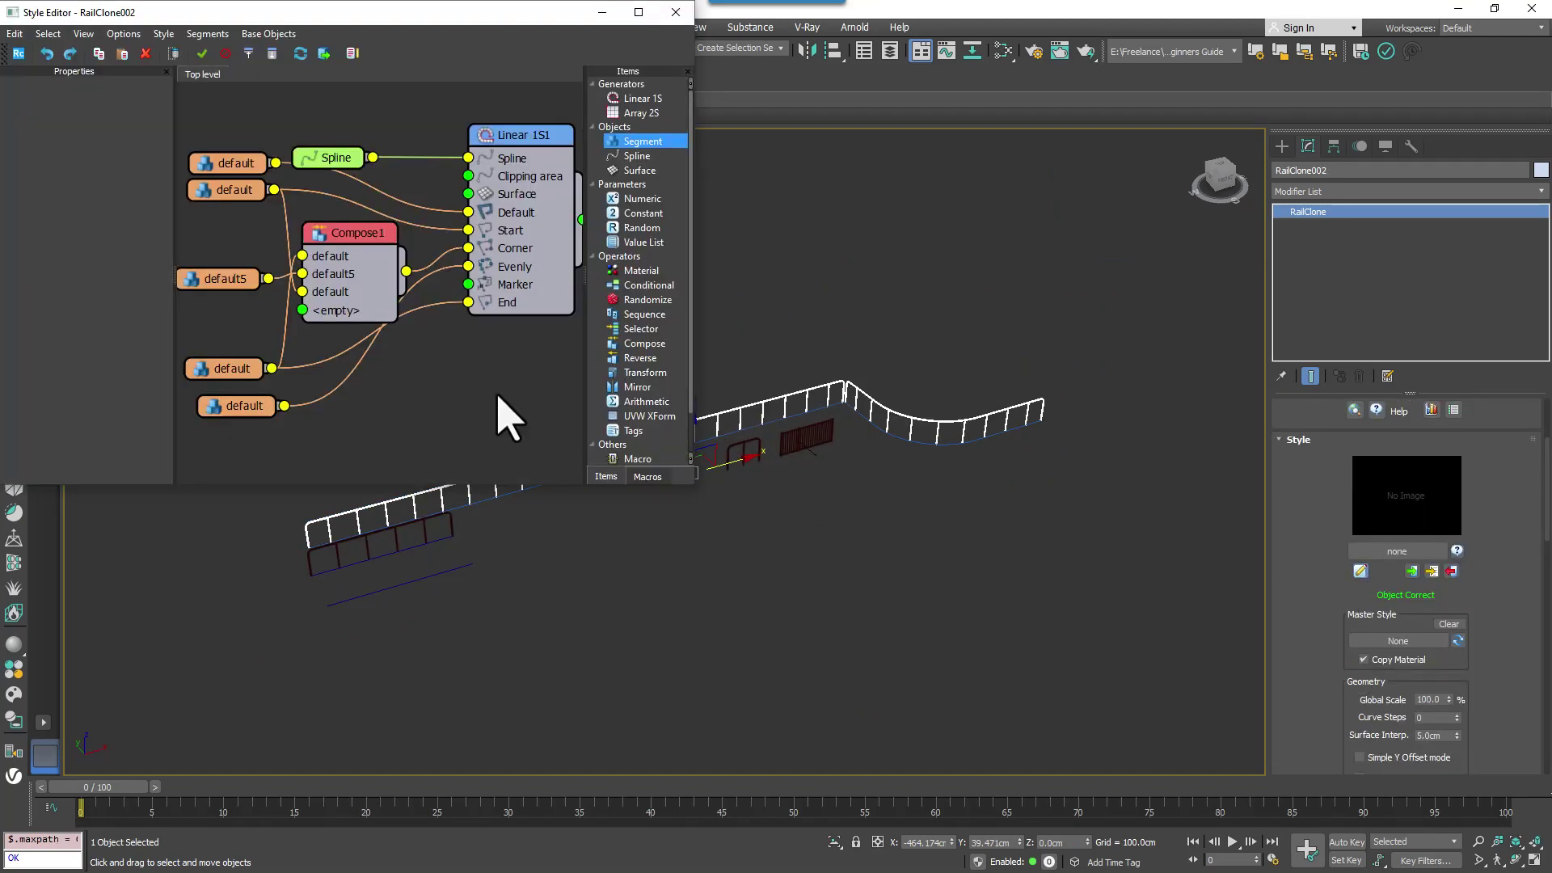
# Step: Replace the source object of the four default segments with the fence proxy mesh and put the cloned railing on the short straight spline
pyautogui.moveTo(324, 370); pyautogui.dragTo(423, 348, button='middle')
pyautogui.moveTo(402, 275); pyautogui.dragTo(251, 275)
pyautogui.moveTo(434, 437); pyautogui.dragTo(370, 148)
pyautogui.click(105, 108)
pyautogui.moveTo(790, 555); pyautogui.dragTo(866, 607, button='middle')
pyautogui.scroll(2, 863, 582)
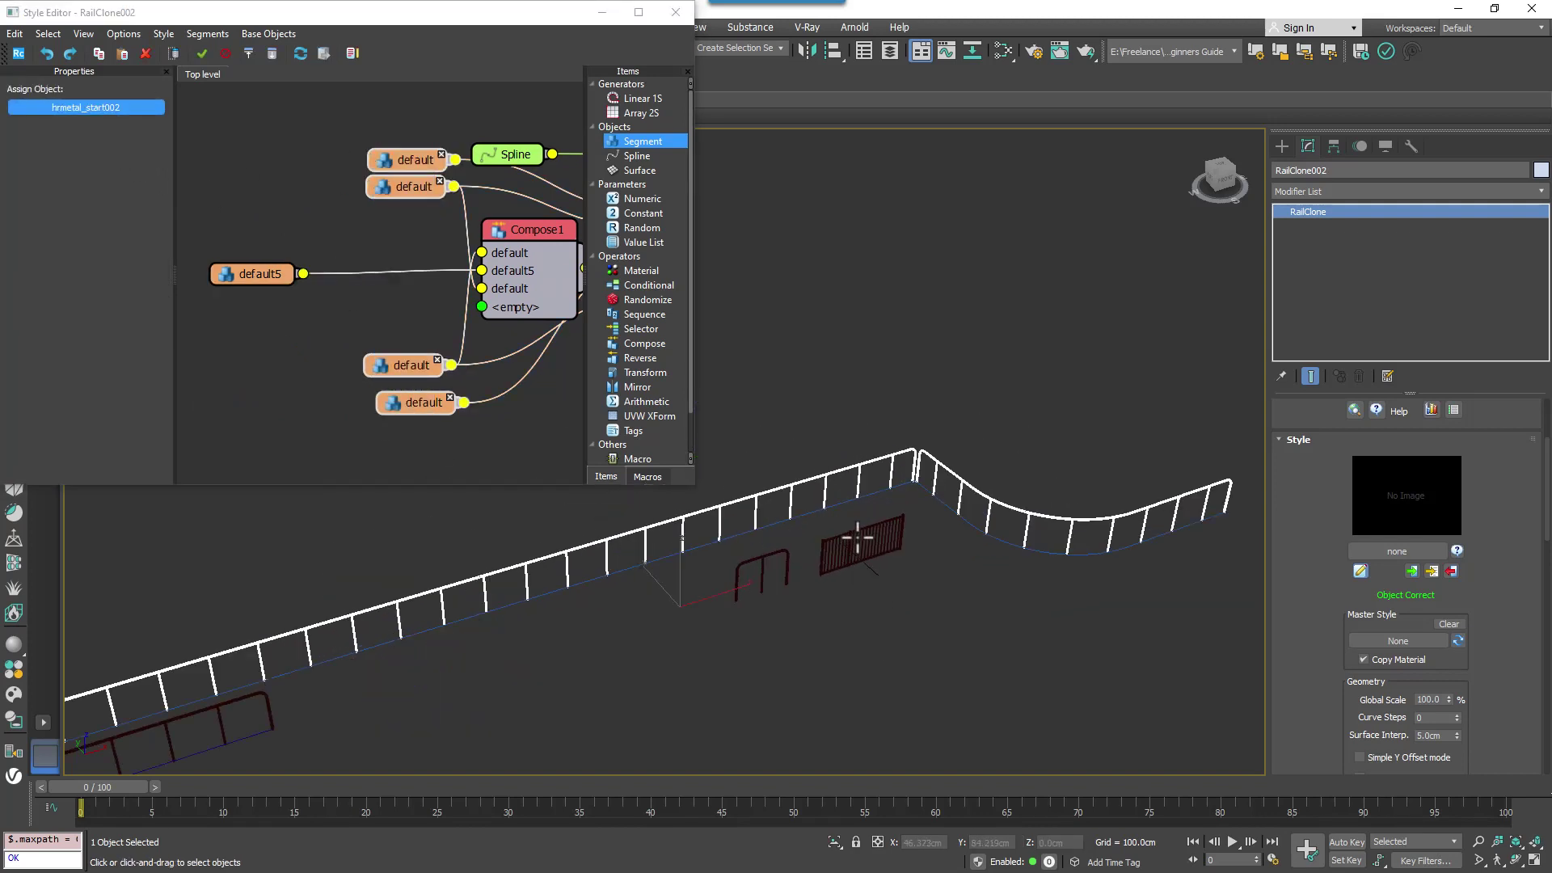
pyautogui.click(808, 712)
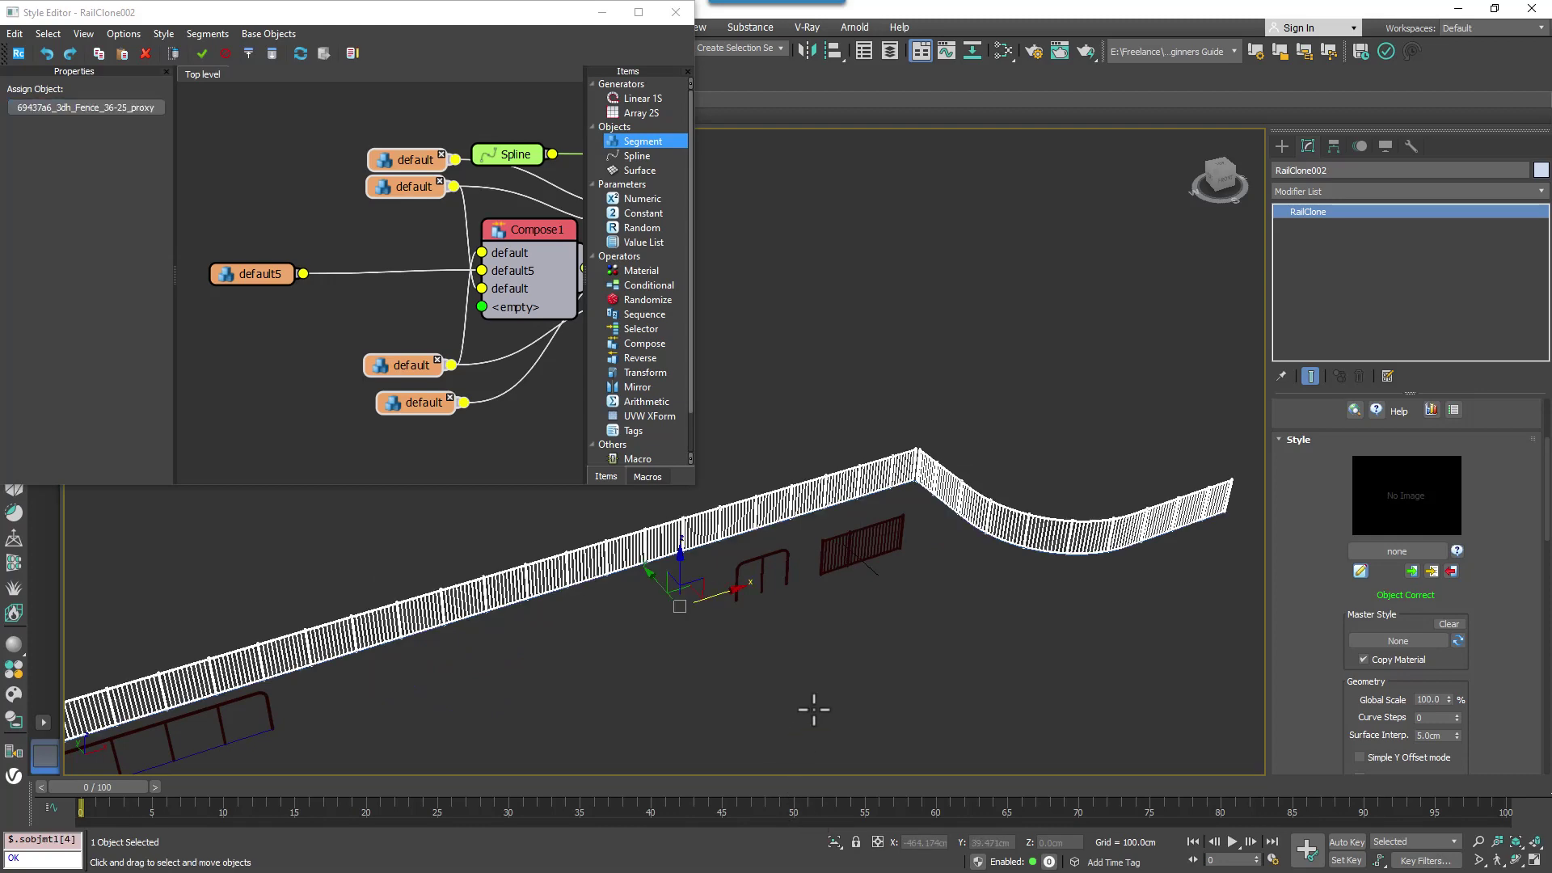
pyautogui.moveTo(814, 710); pyautogui.dragTo(885, 643, button='middle')
pyautogui.moveTo(475, 162); pyautogui.dragTo(382, 130)
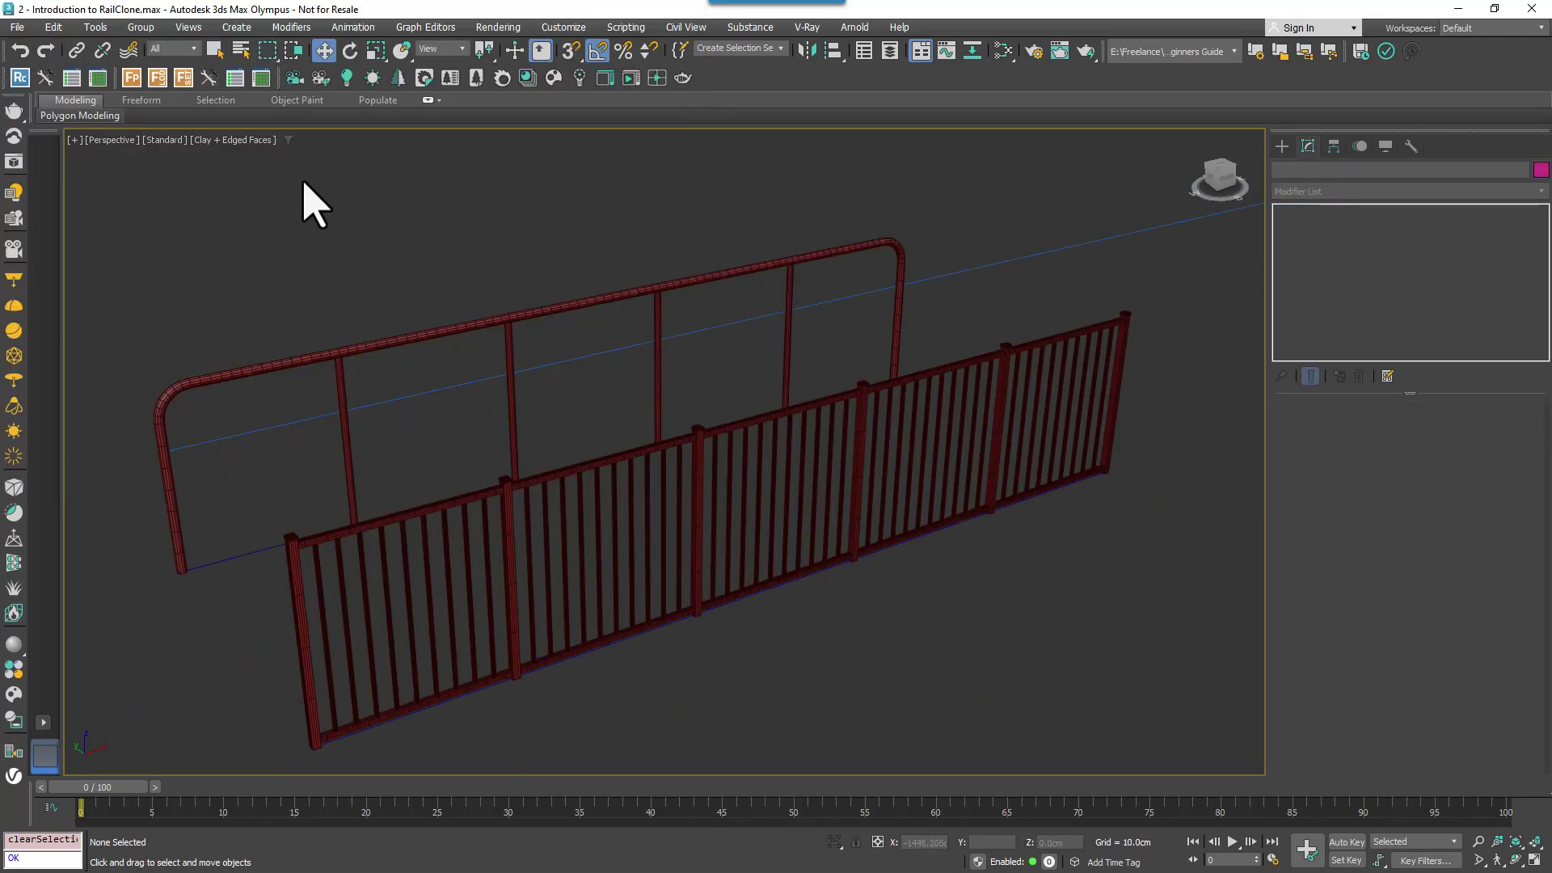
# Step: Create a new library under User Library in the RailClone Library Browser and name it Railings
pyautogui.click(98, 78)
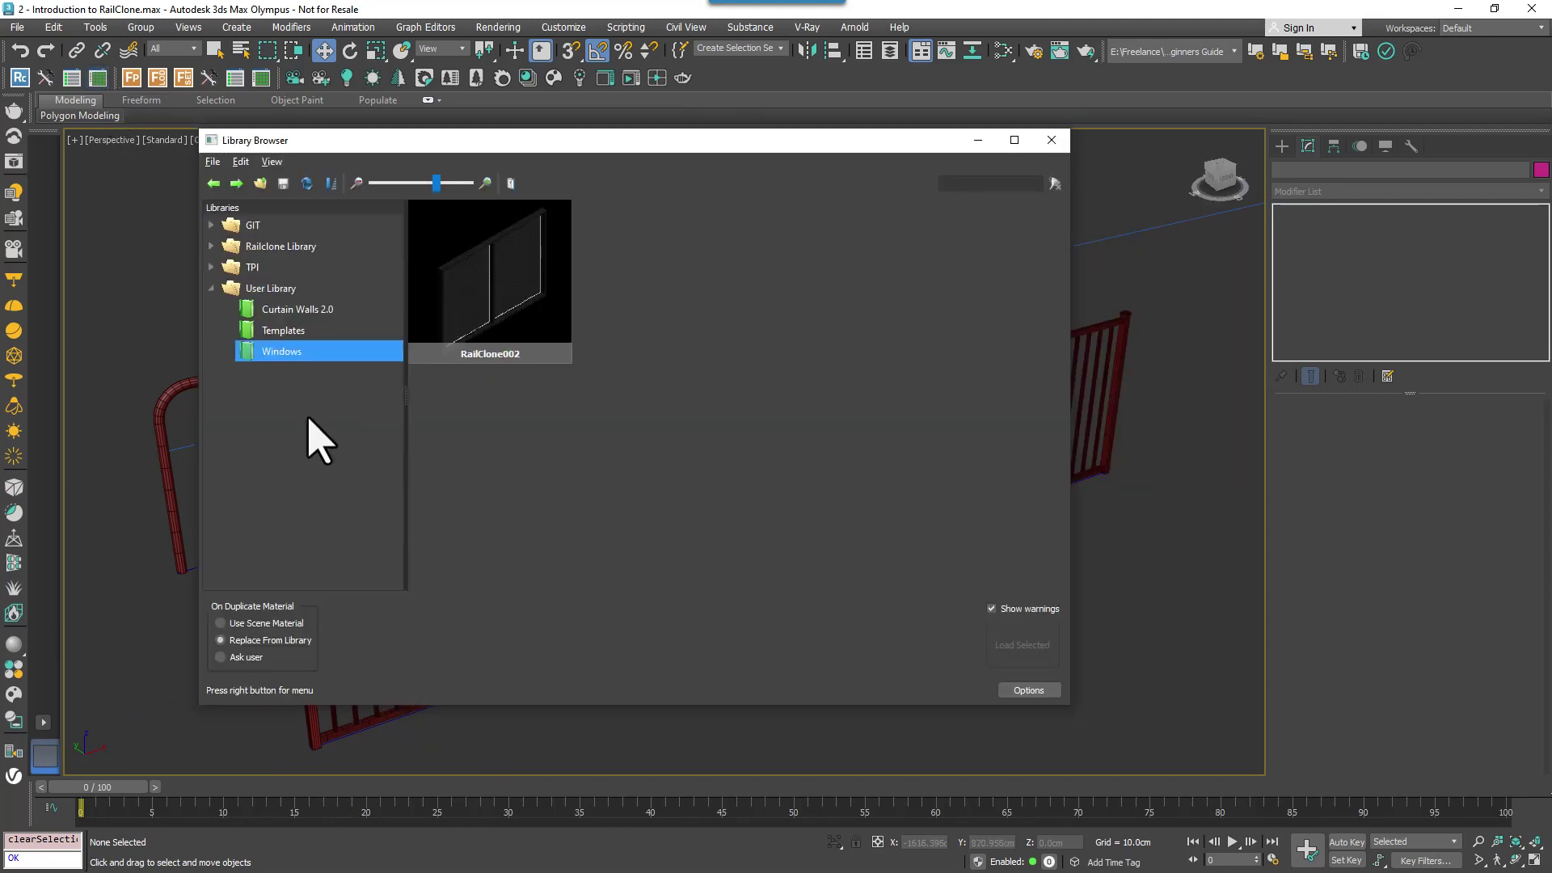
pyautogui.rightClick(270, 289)
pyautogui.click(299, 329)
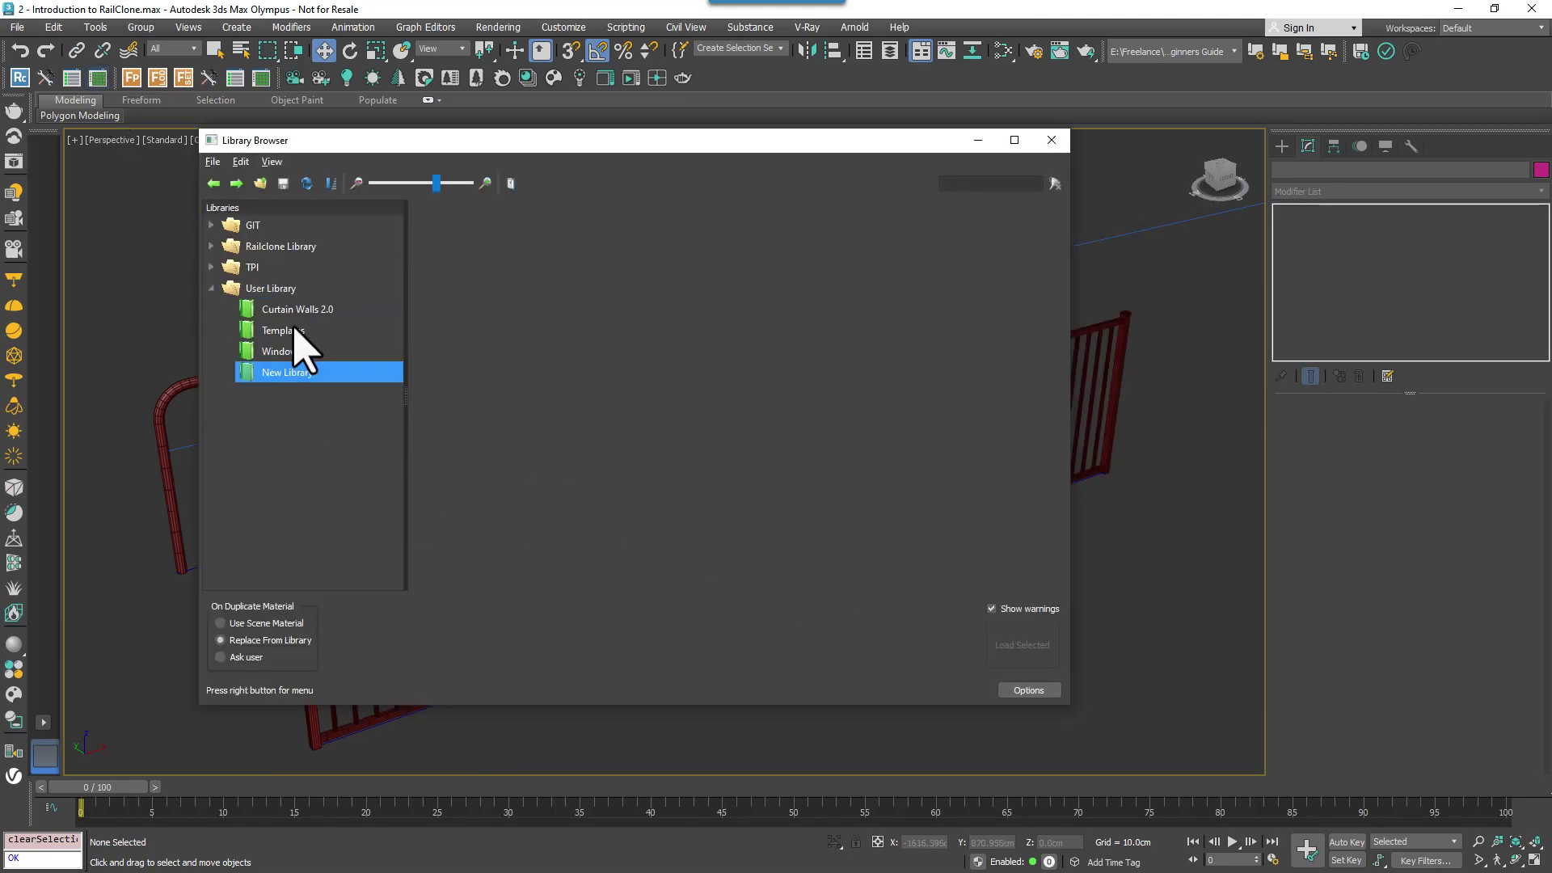
pyautogui.rightClick(331, 371)
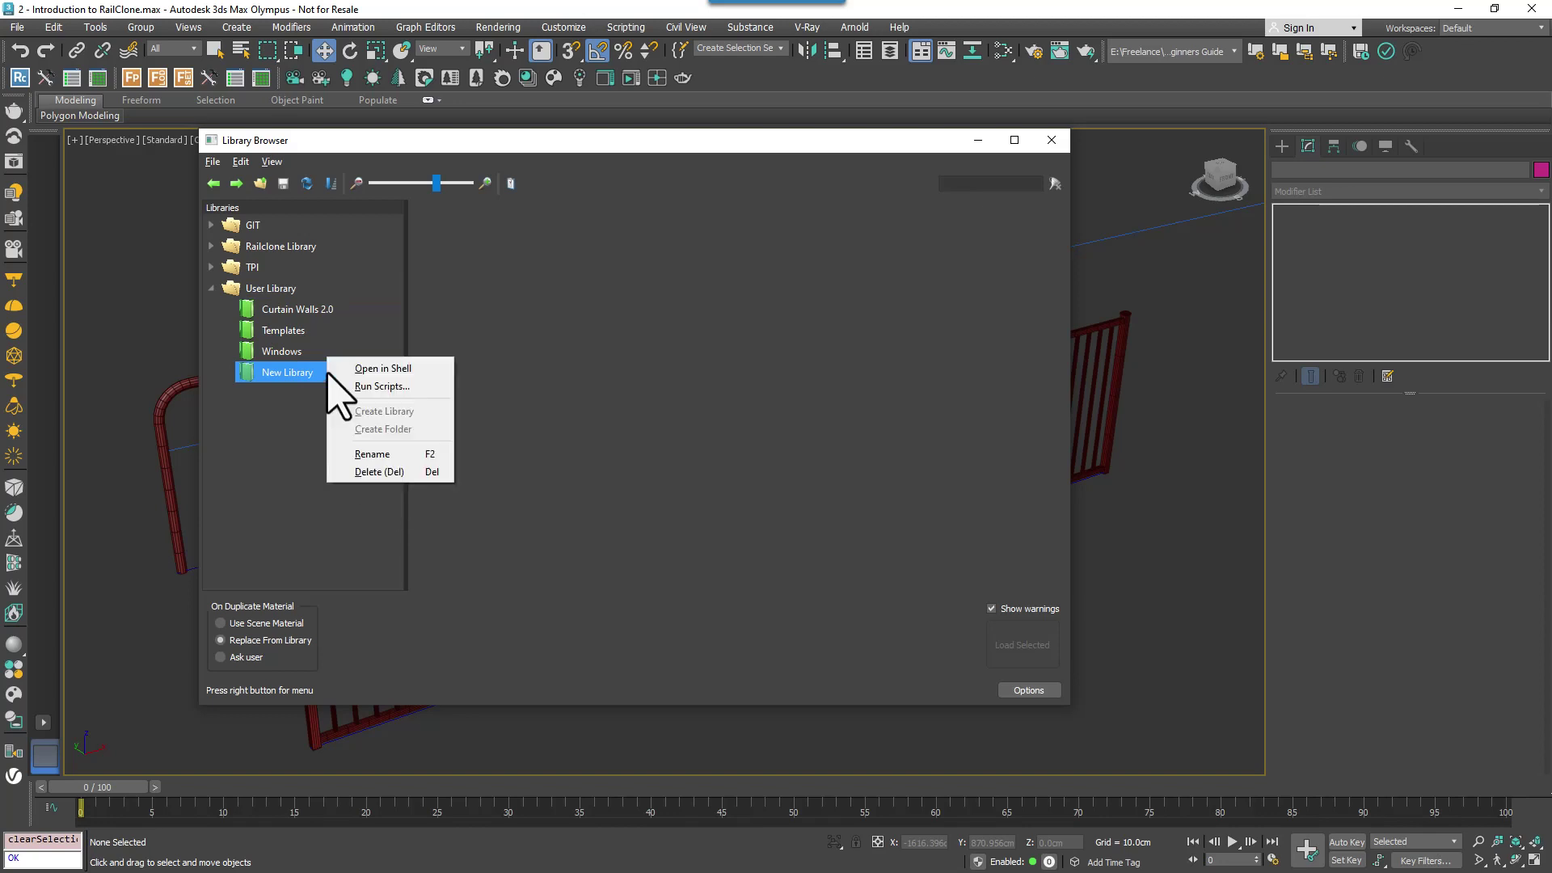
pyautogui.click(373, 454)
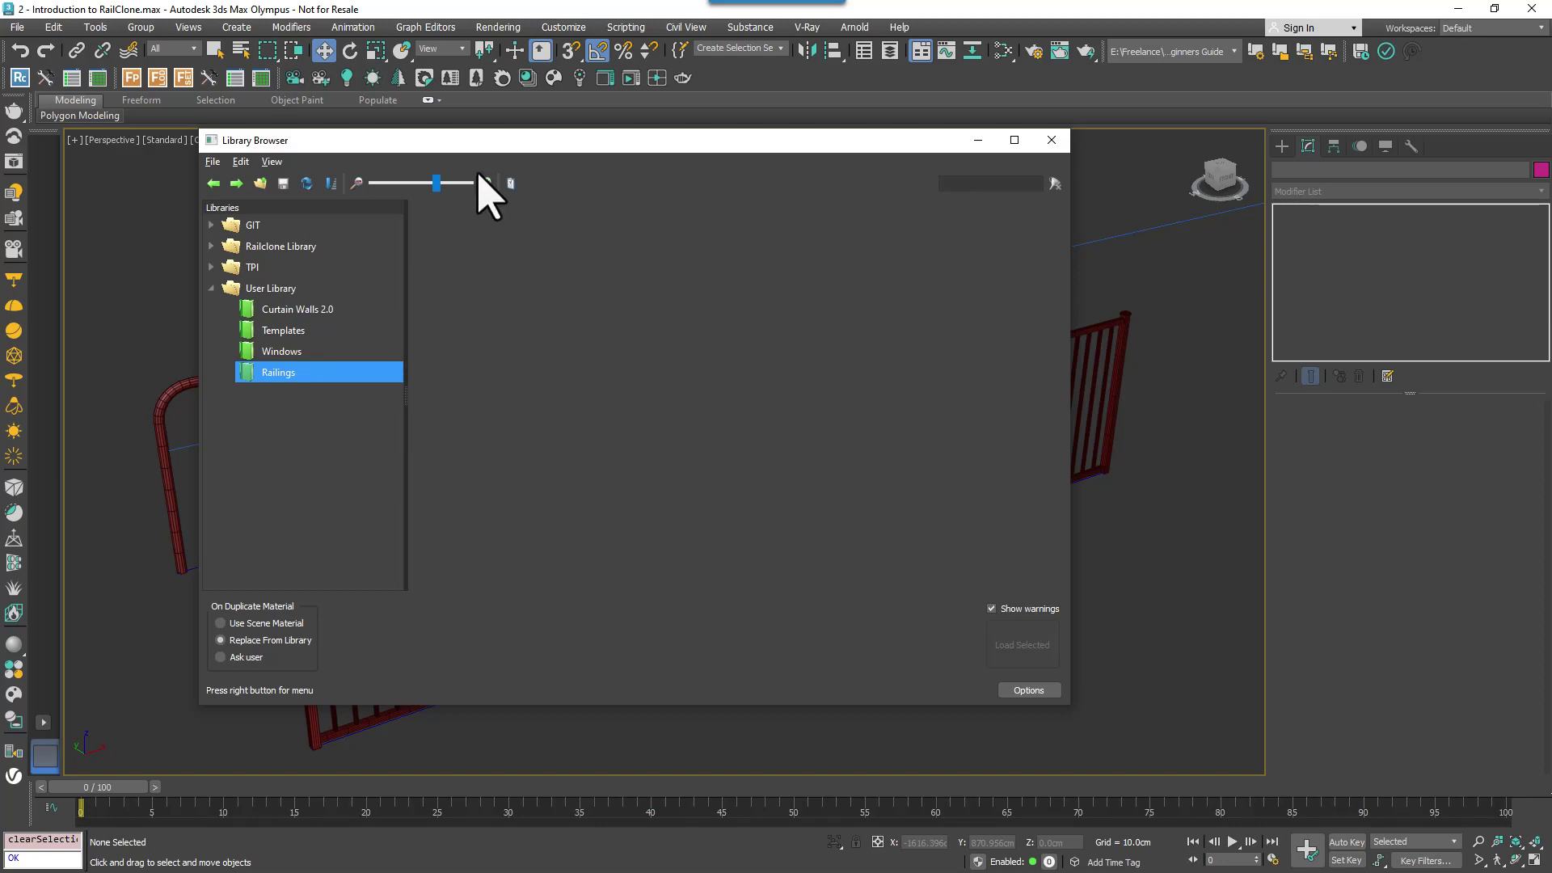
# Step: Import both railings from the scene into the Railings library, creating a Max scene, collecting assets and generating thumbnails
pyautogui.moveTo(490, 142); pyautogui.dragTo(898, 107)
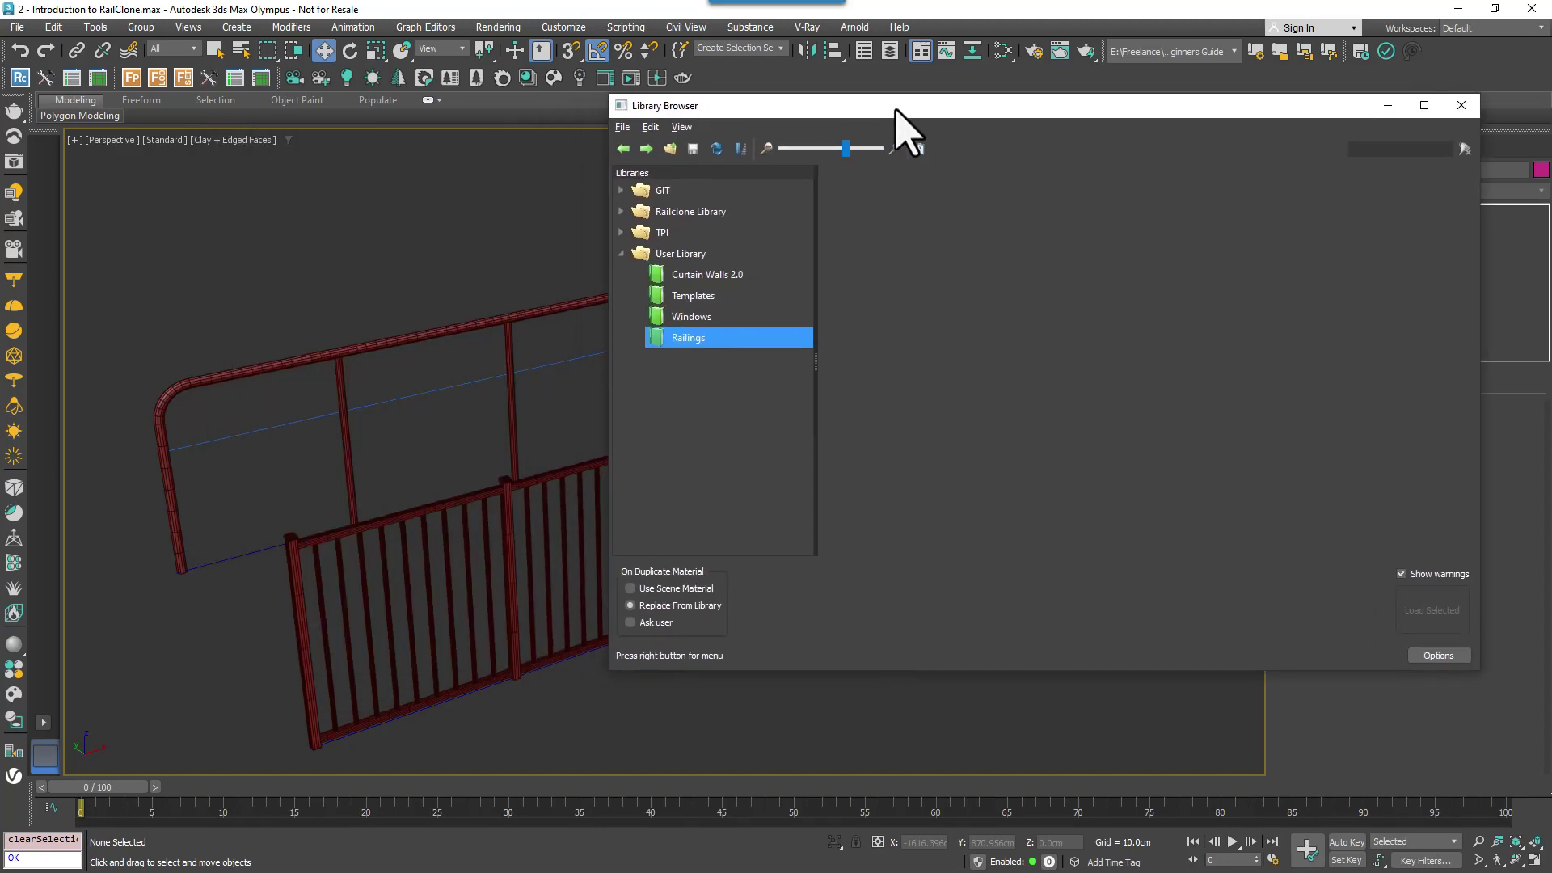
pyautogui.click(508, 515)
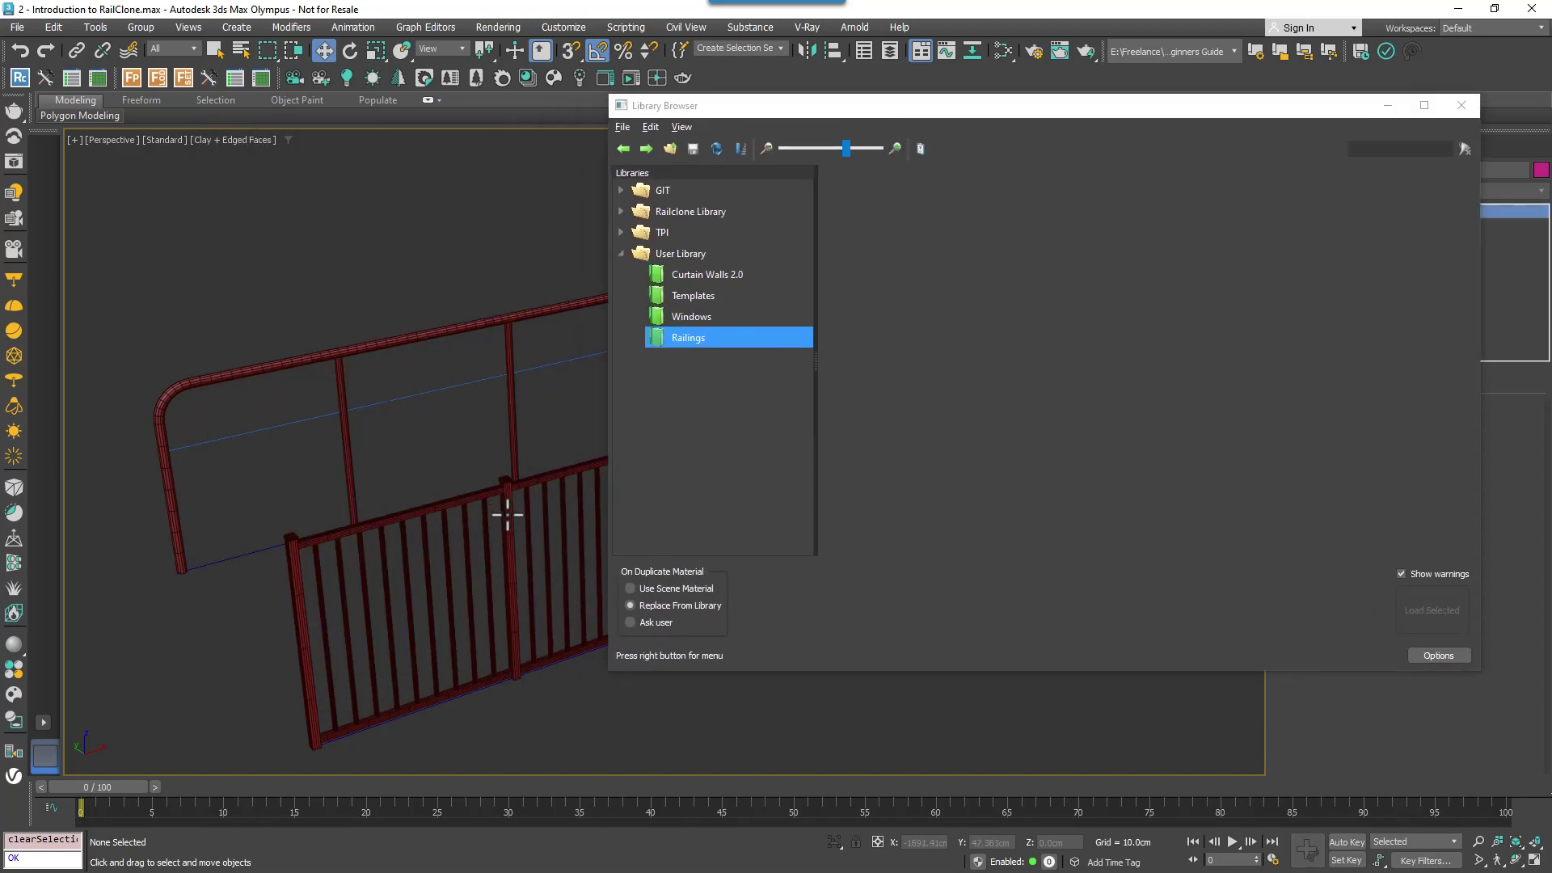
pyautogui.keyDown('ctrl'); pyautogui.click(419, 336); pyautogui.keyUp('ctrl')
pyautogui.rightClick(937, 276)
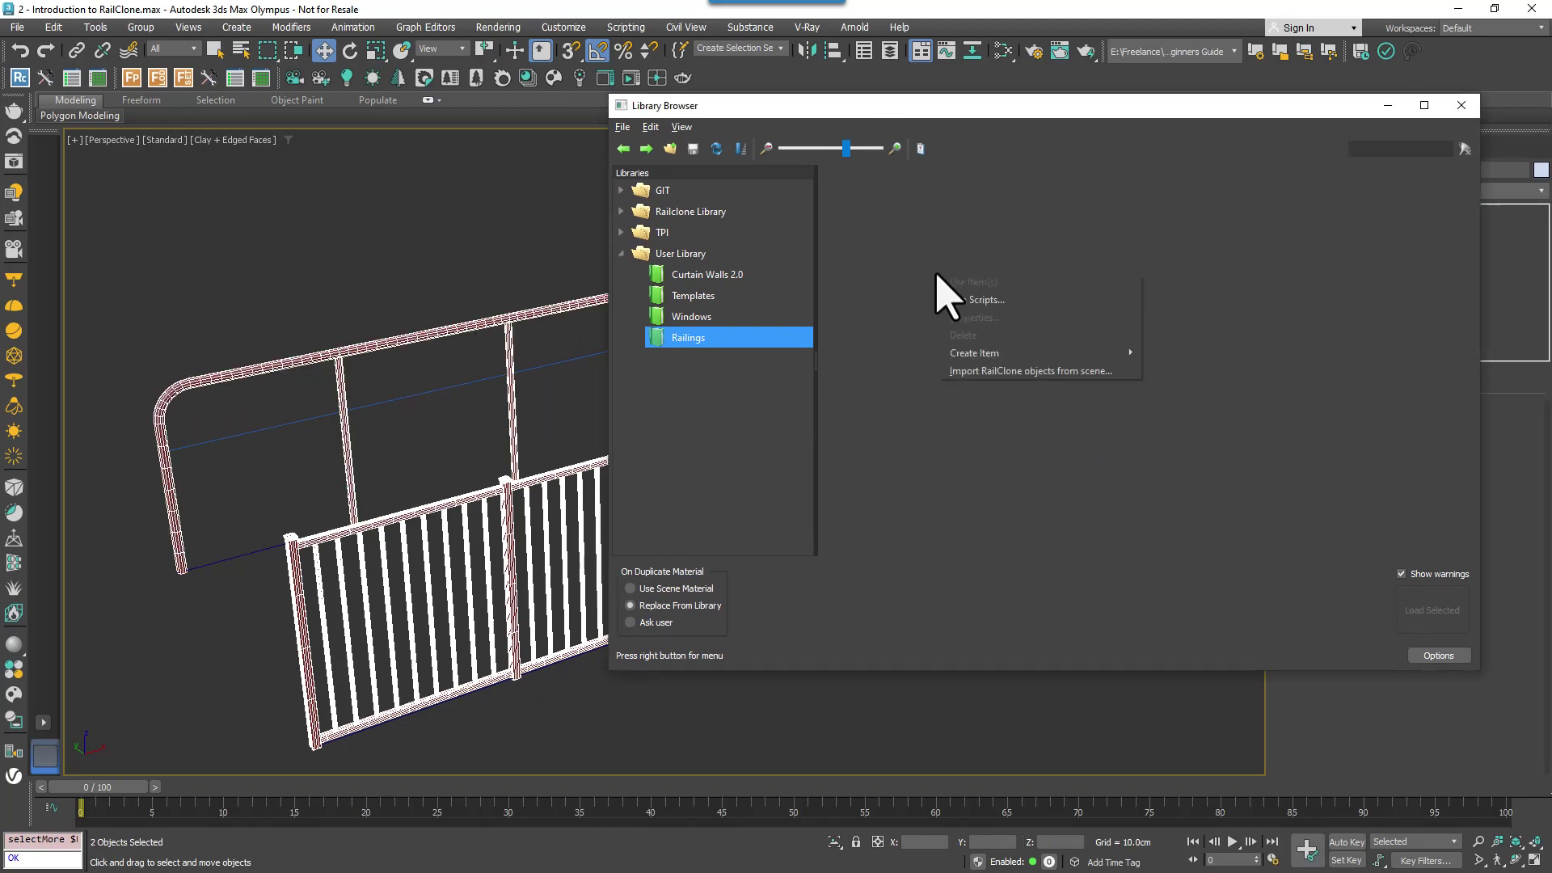
pyautogui.click(974, 371)
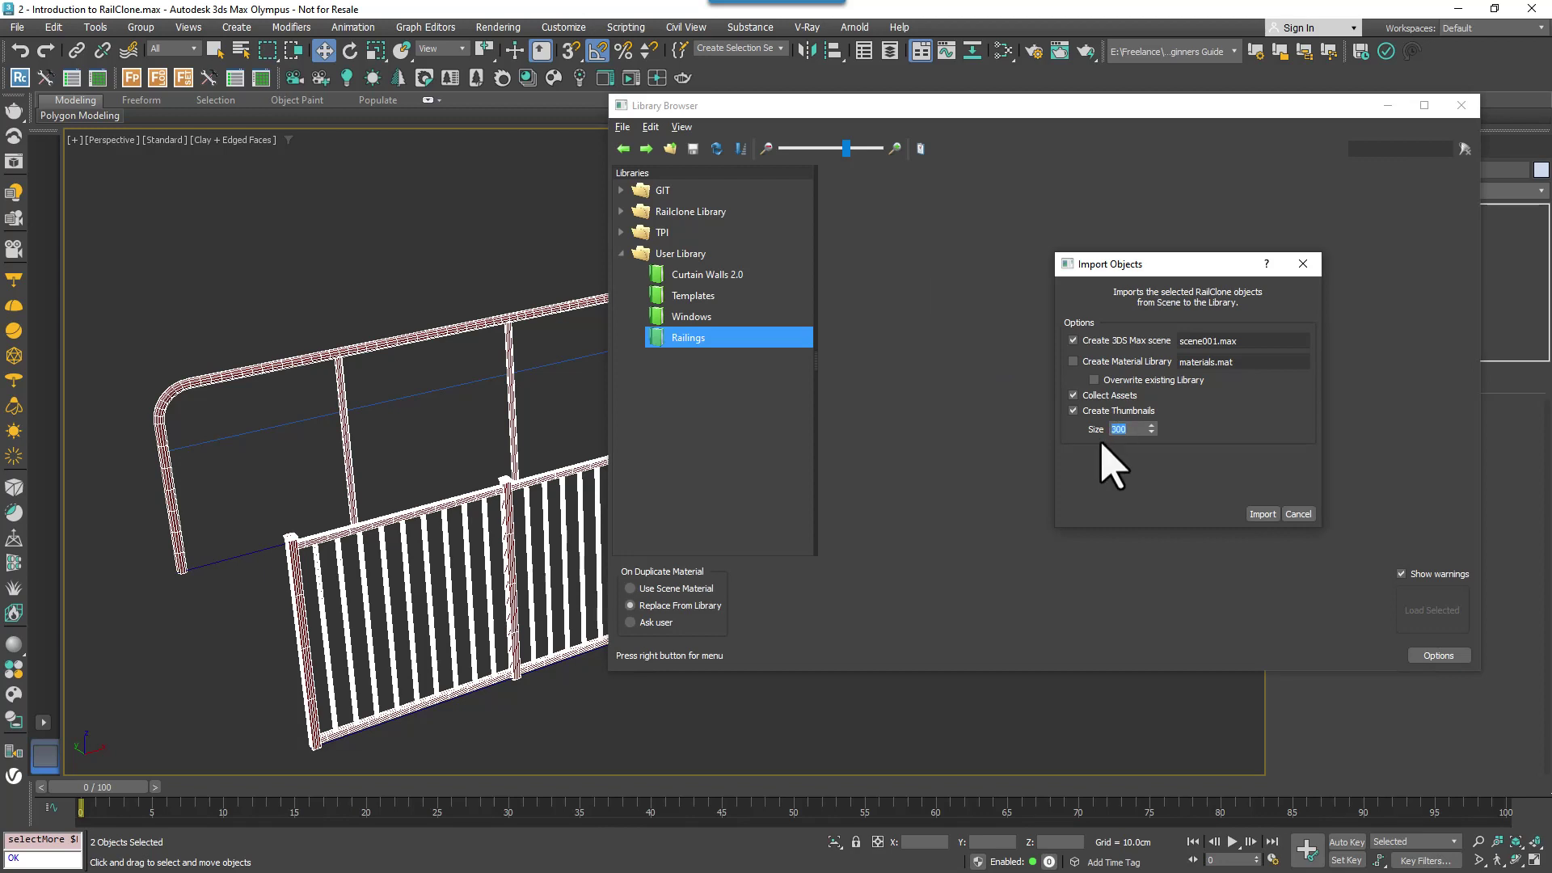
pyautogui.click(1263, 515)
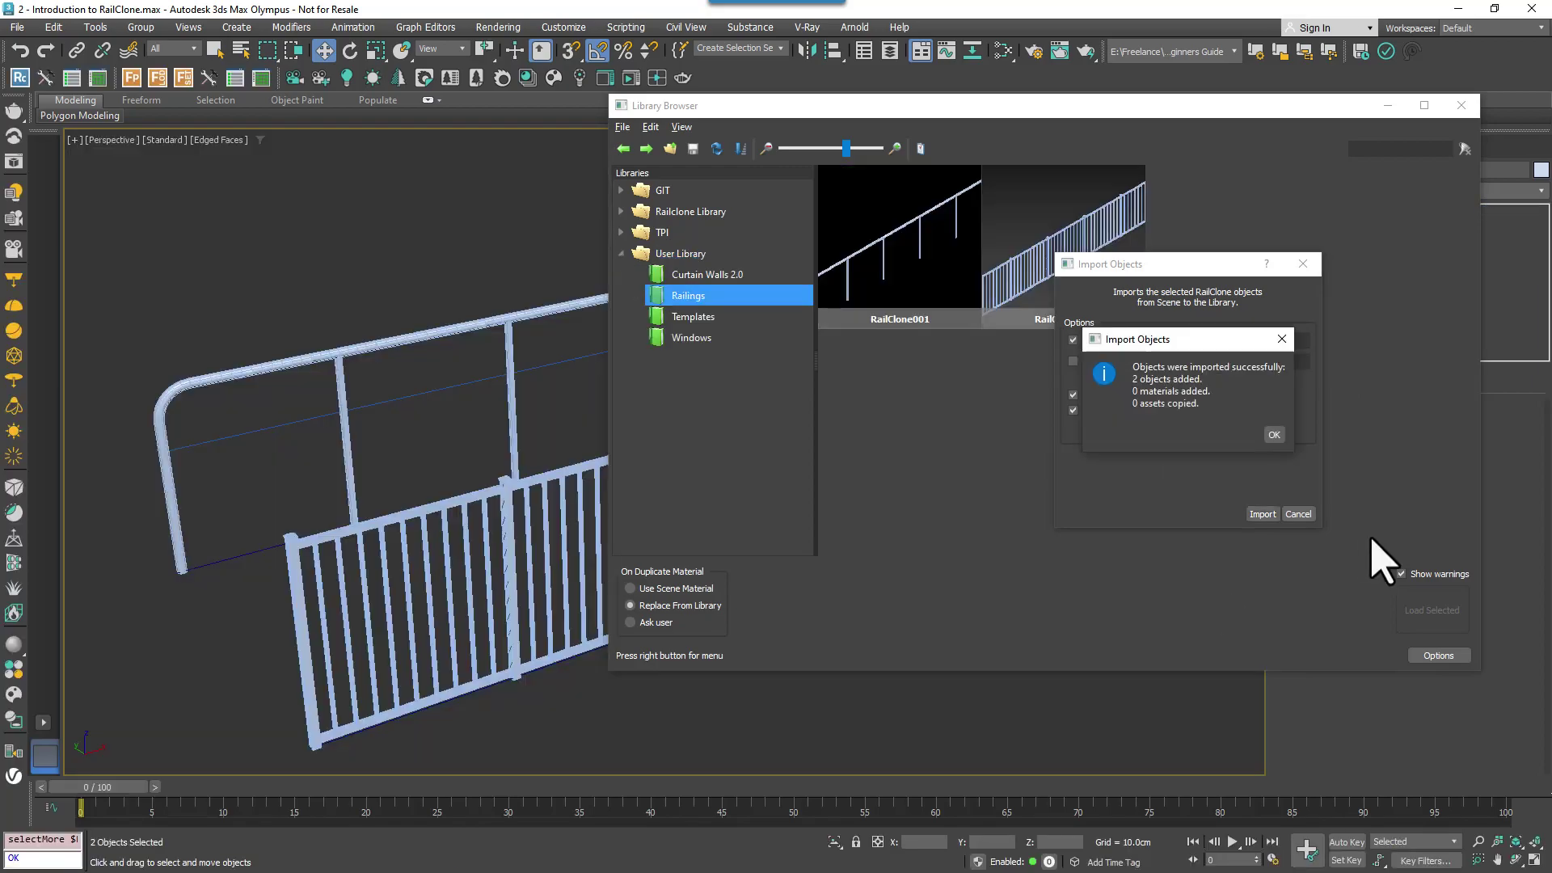
pyautogui.click(1274, 434)
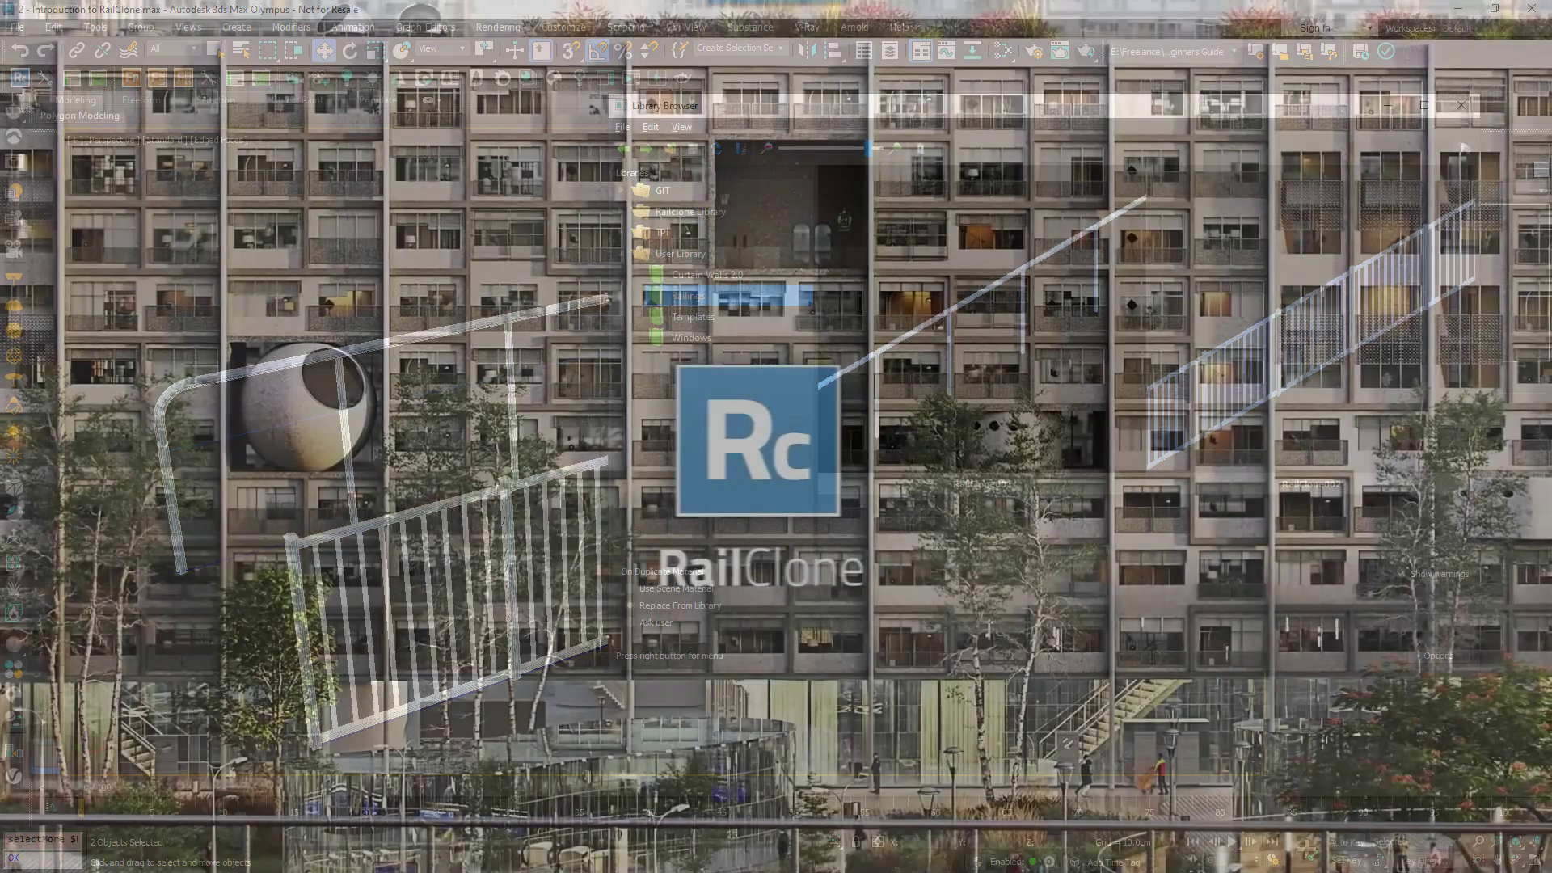